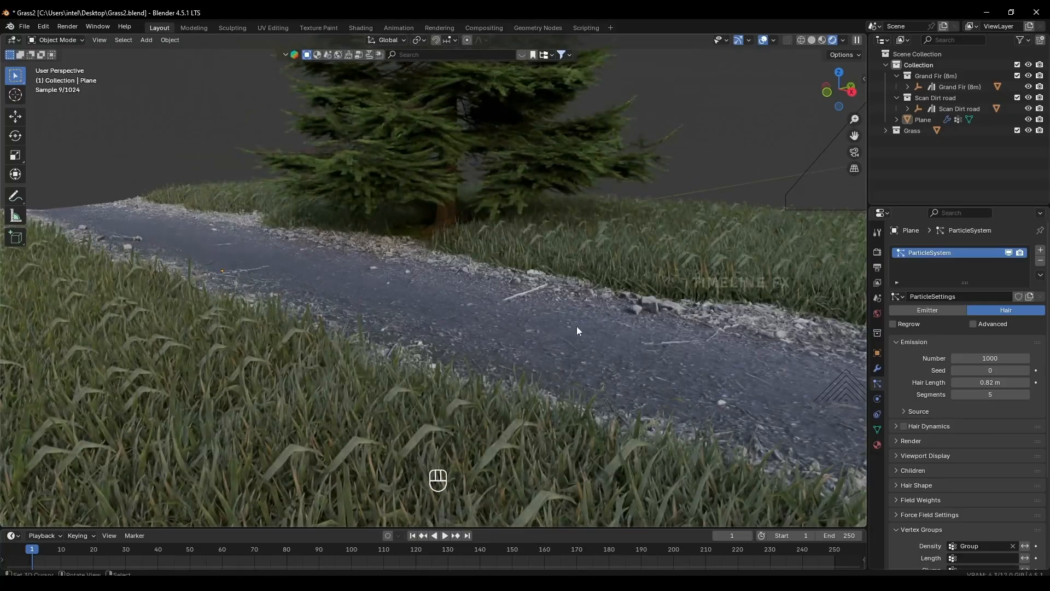
middle_click_drag(576, 326, 588, 320, "shift")
scroll(588, 326, "up", 1)
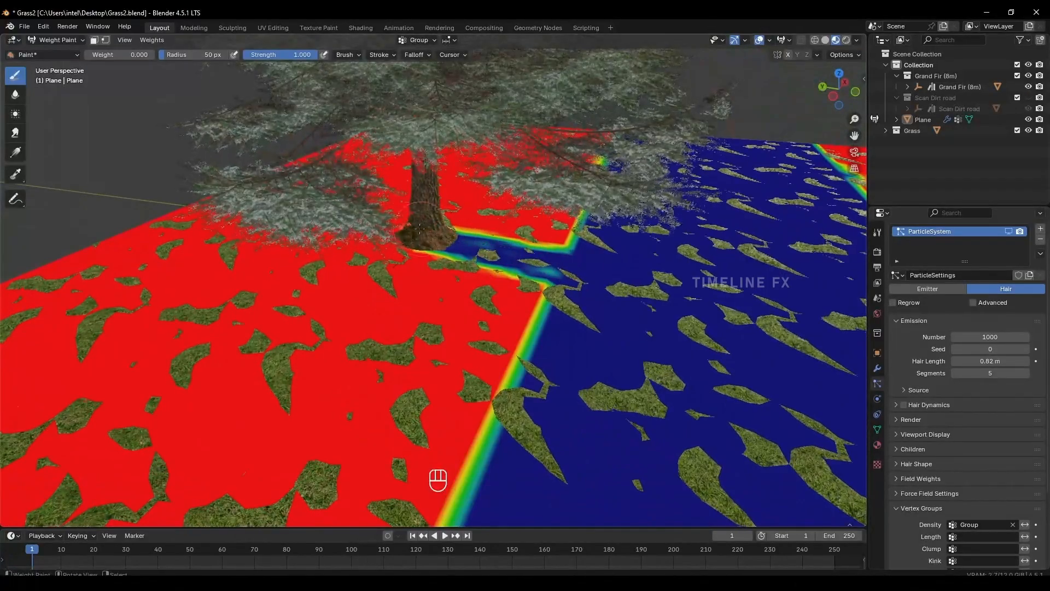
mouse_move(420, 229)
left_mouse_down()
mouse_move(379, 230)
mouse_move(471, 235)
left_mouse_up()
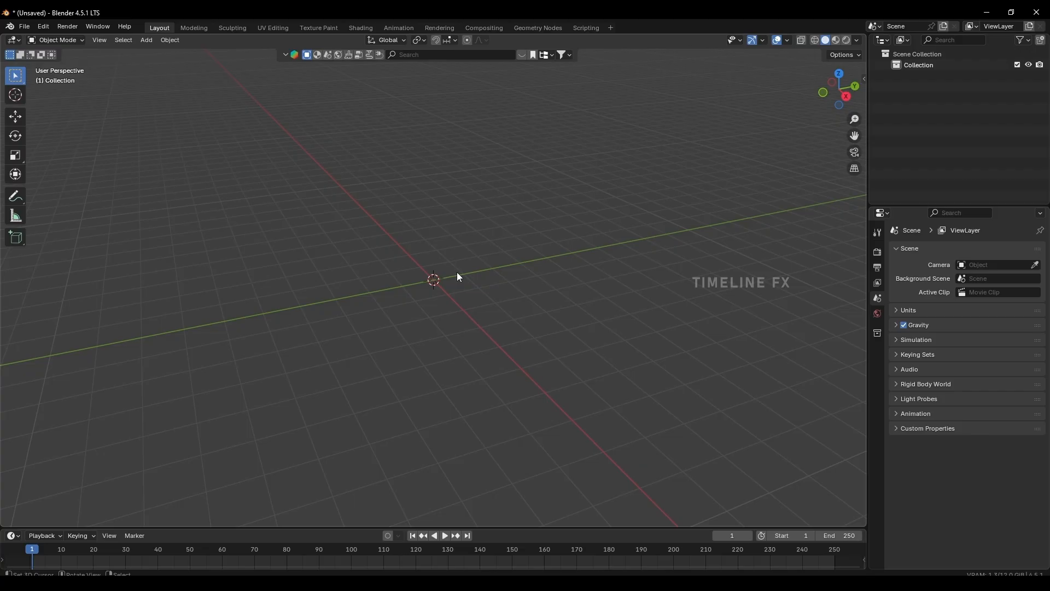
Add a plane mesh at the world origin of the empty scene.
middle_click_drag(457, 277, 438, 259)
key("shift+a")
mouse_move(441, 251)
left_click(481, 257)
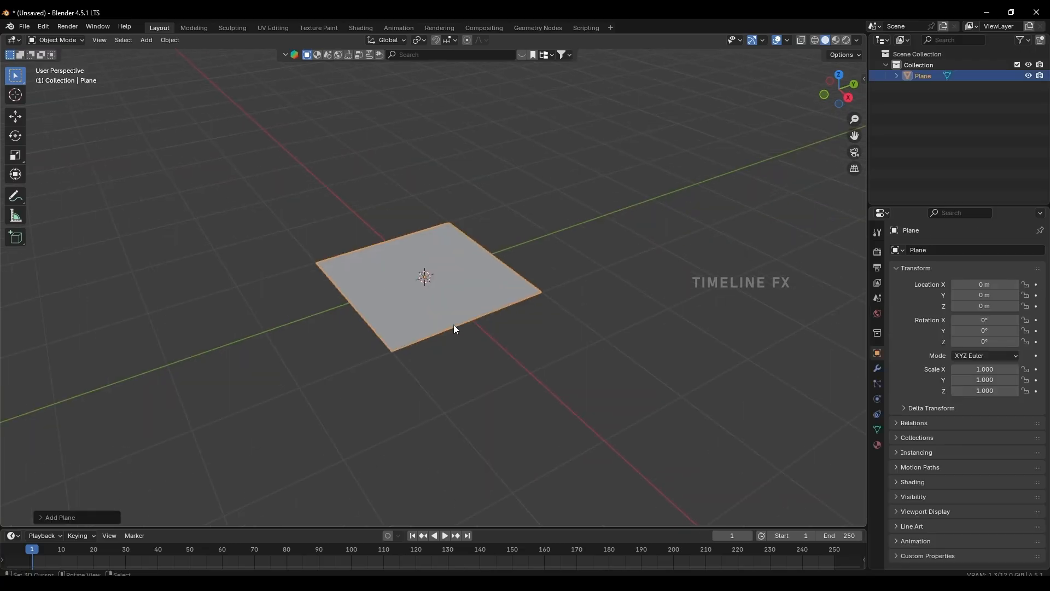
Subdivide the plane's mesh twice in Edit Mode, using 10 cuts for the second subdivision.
scroll(454, 324, "up", 2)
key("Tab")
right_click(451, 326)
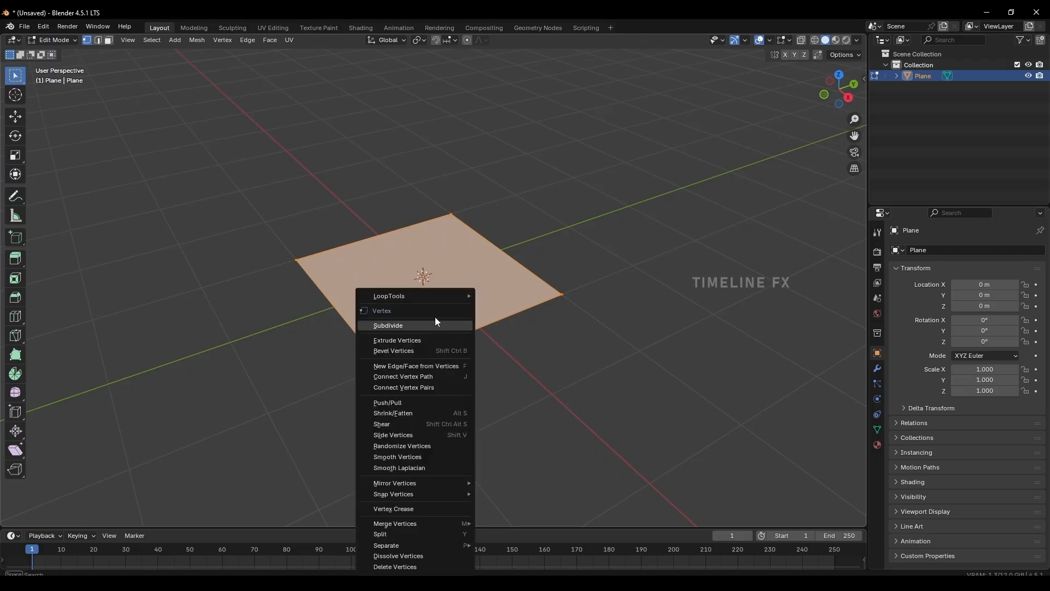
left_click(434, 325)
right_click(424, 325)
left_click(424, 325)
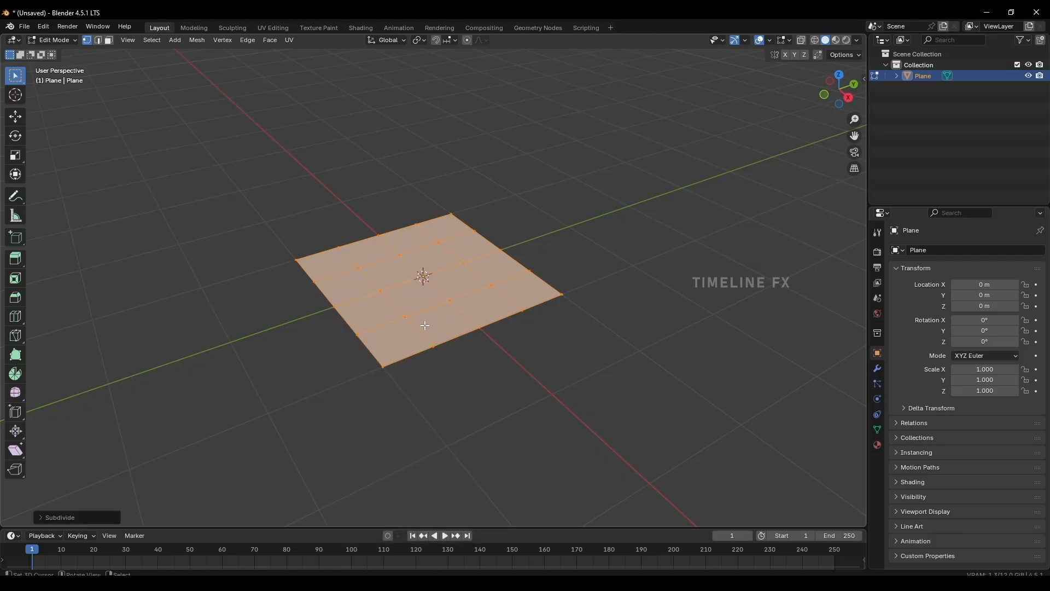
left_click(43, 517)
left_click(179, 441)
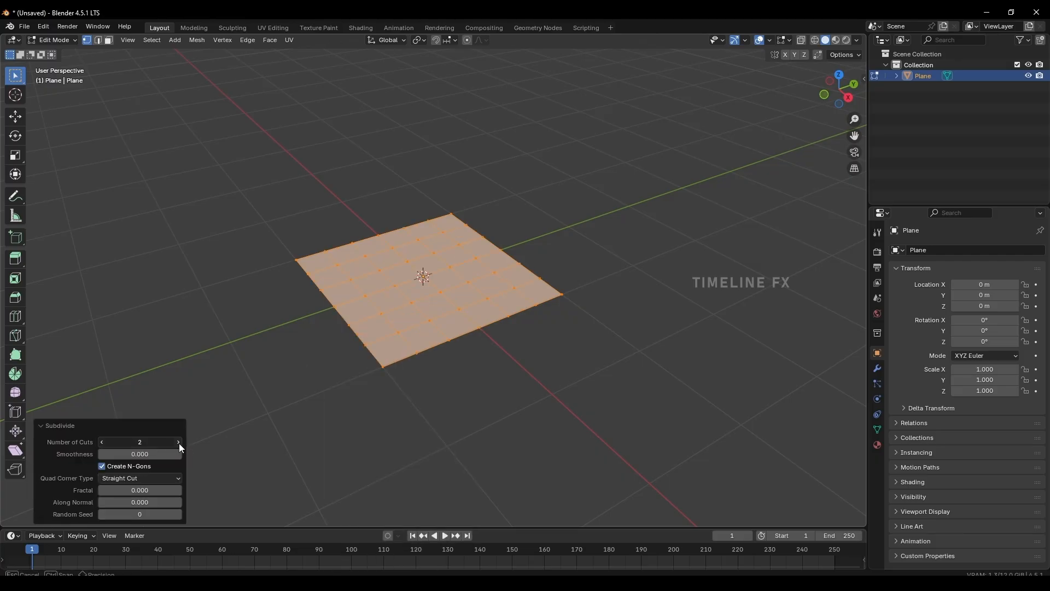
left_click(179, 442)
left_click(179, 442)
left_click(179, 442)
left_click(179, 442)
left_click(179, 442)
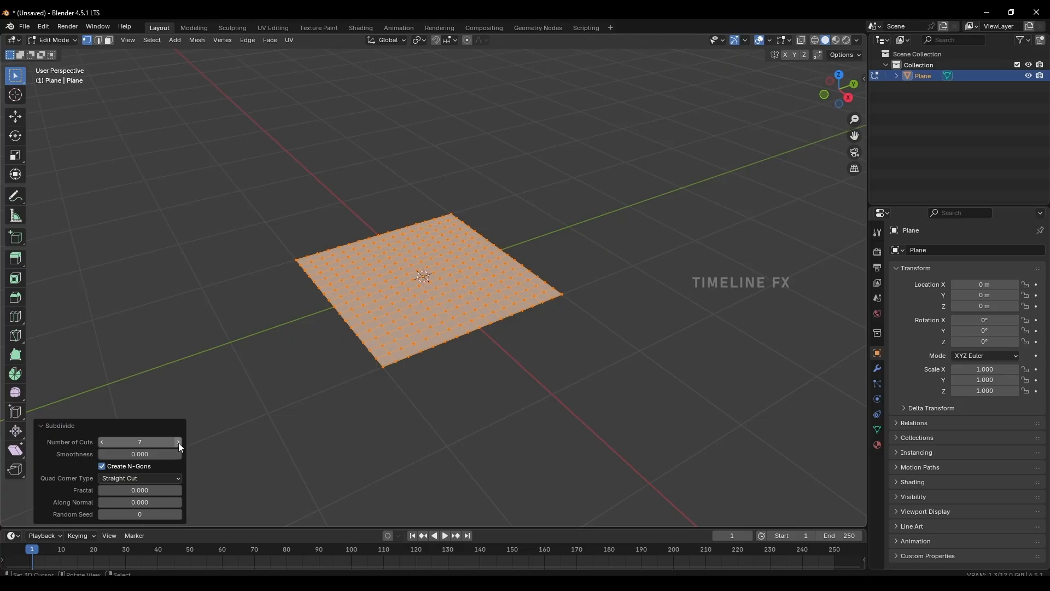
left_click(178, 442)
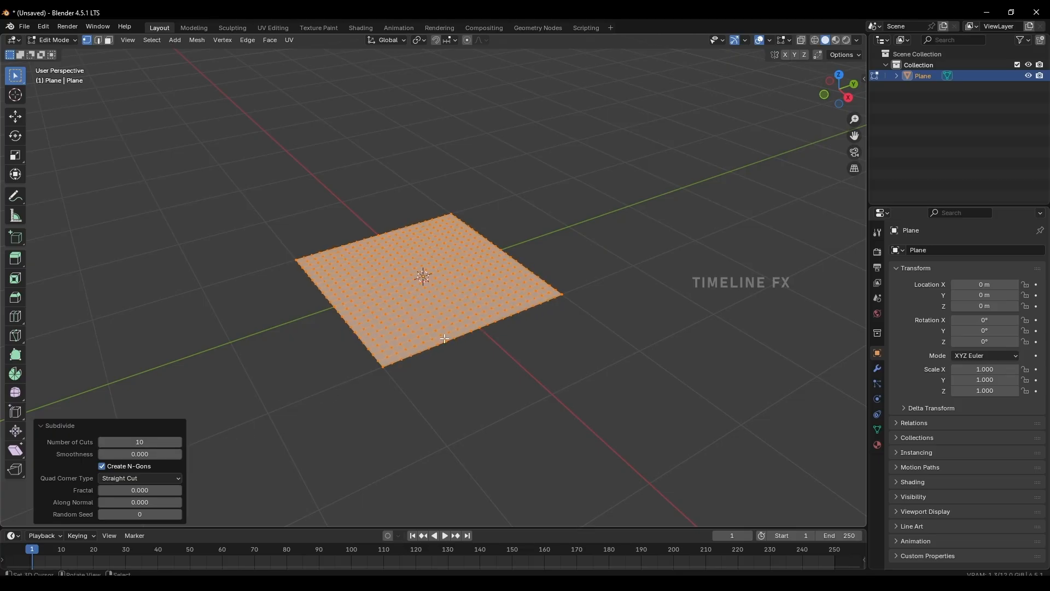
Subdivide the whole plane mesh two more times to make it denser.
right_click(476, 323)
left_click(477, 323)
right_click(461, 323)
left_click(461, 323)
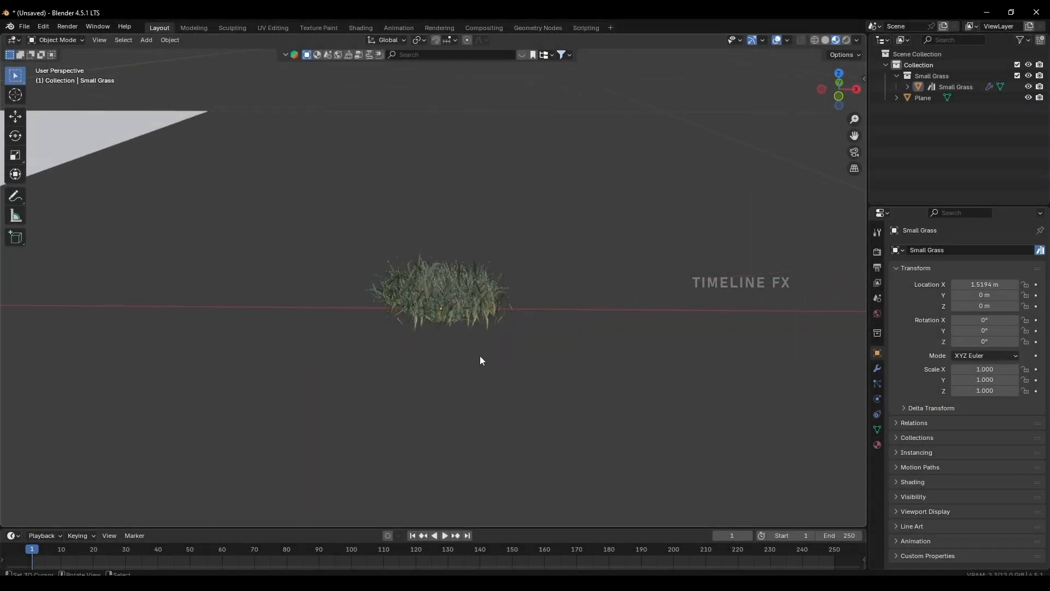
Examine the Small Grass clump beside the plane from close up and from a distance.
scroll(479, 364, "up", 8)
mouse_move(448, 345)
middle_mouse_down()
mouse_move(404, 335)
mouse_move(462, 354)
middle_mouse_up()
scroll(461, 356, "down", 5)
left_click(462, 356)
left_click(328, 358)
scroll(368, 347, "down", 4)
middle_click_drag(329, 355, 504, 348)
scroll(369, 346, "up", 4)
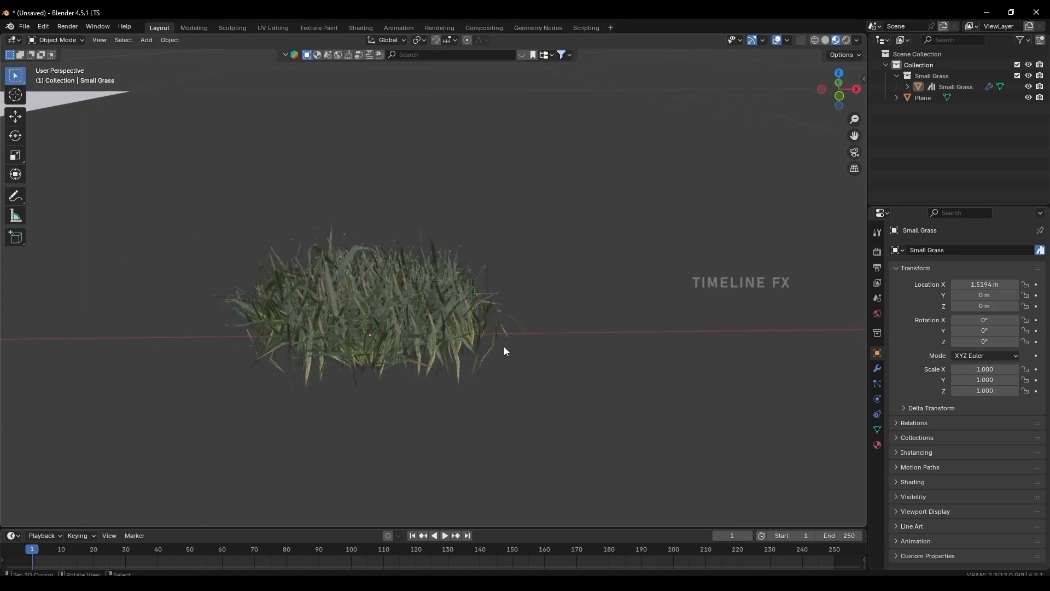
middle_click_drag(375, 356, 438, 345, "shift")
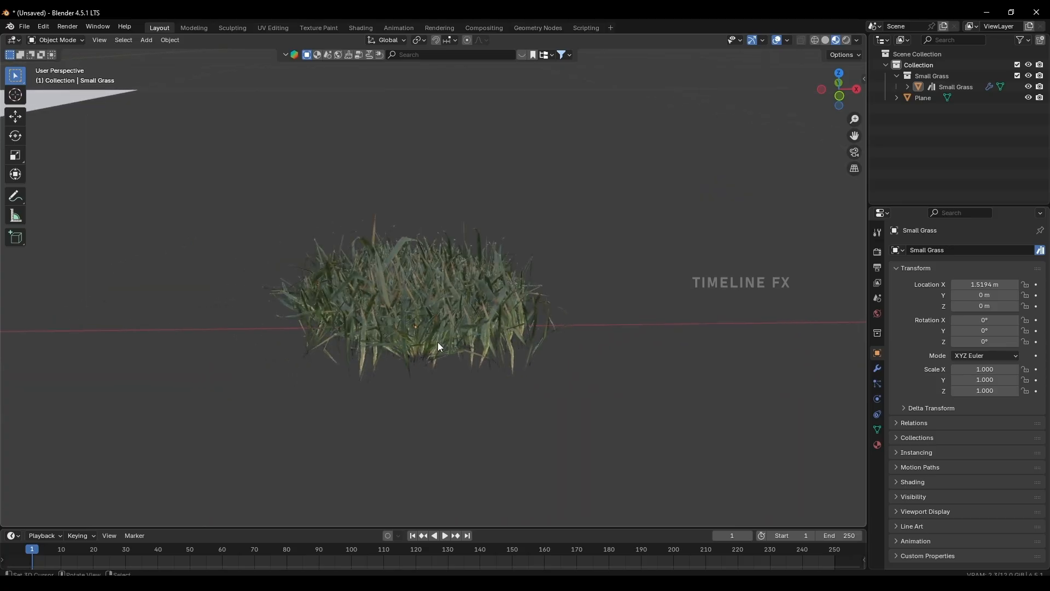
scroll(437, 345, "down", 6)
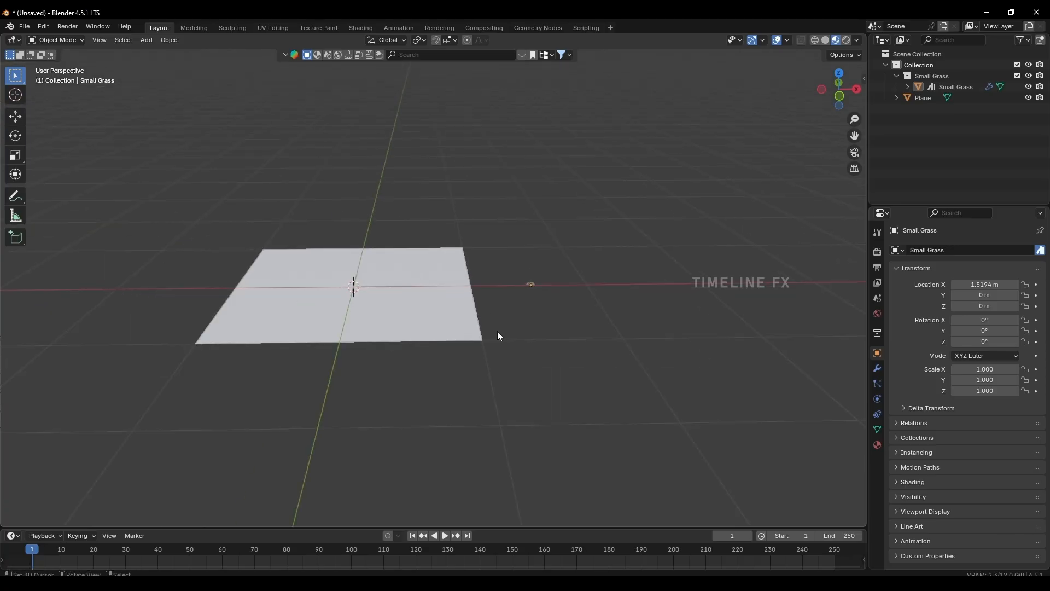
Add a particle system to the plane and set its type to Hair.
left_click(373, 326)
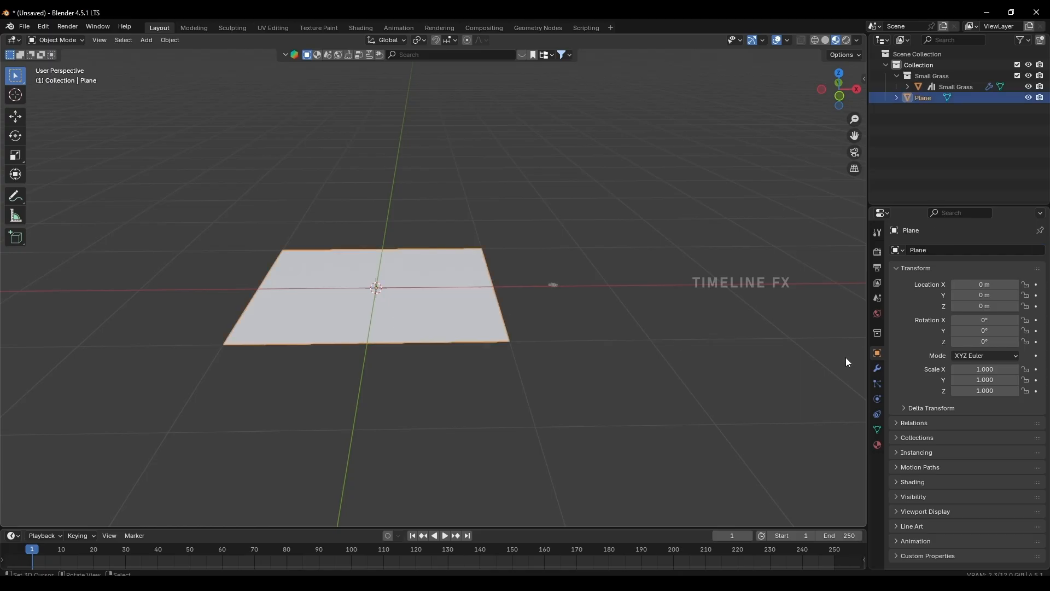
left_click(877, 383)
left_click(1041, 250)
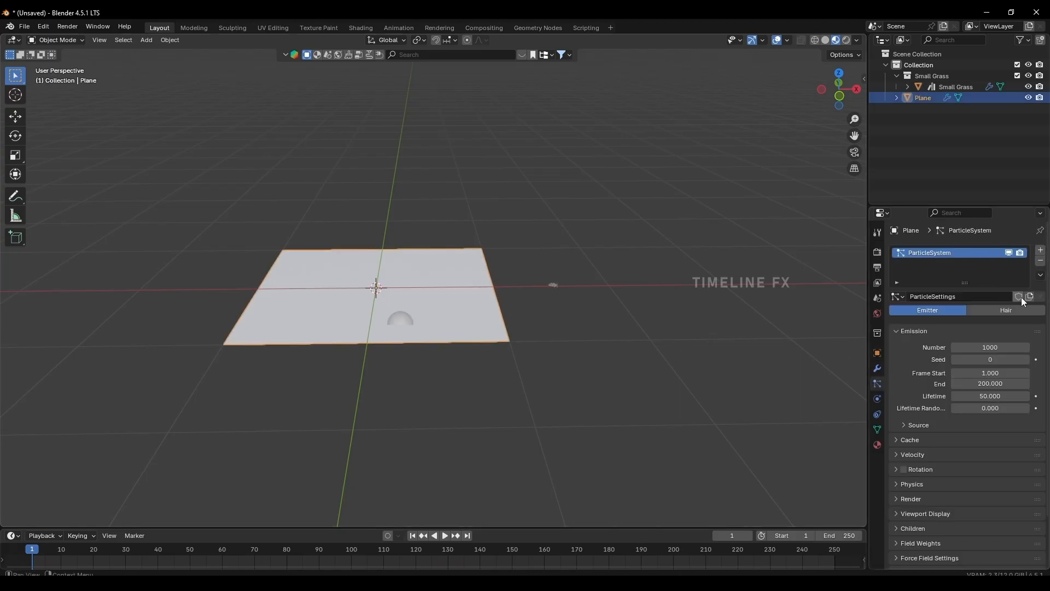
left_click(1018, 308)
middle_click_drag(532, 270, 485, 314)
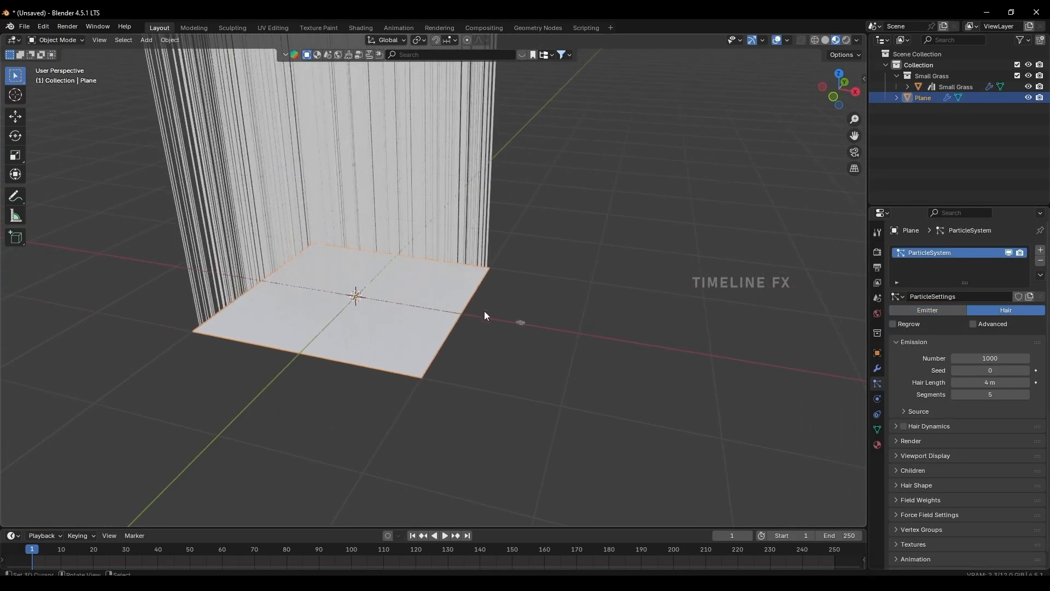
Set the hair length of the plane's particle system to 0.2 m.
left_click(994, 381)
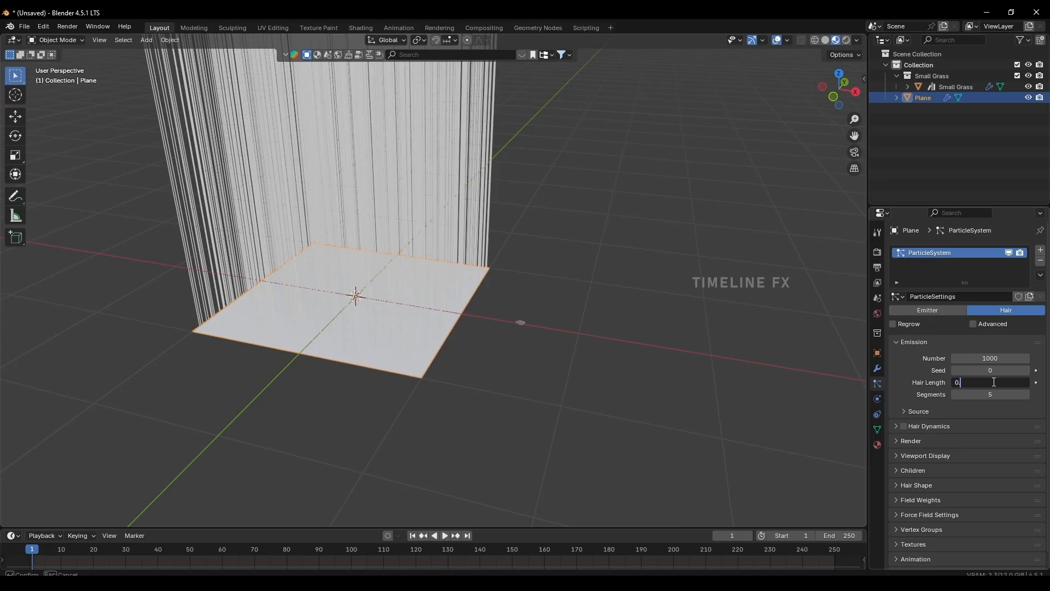
type("0.2")
key("Return")
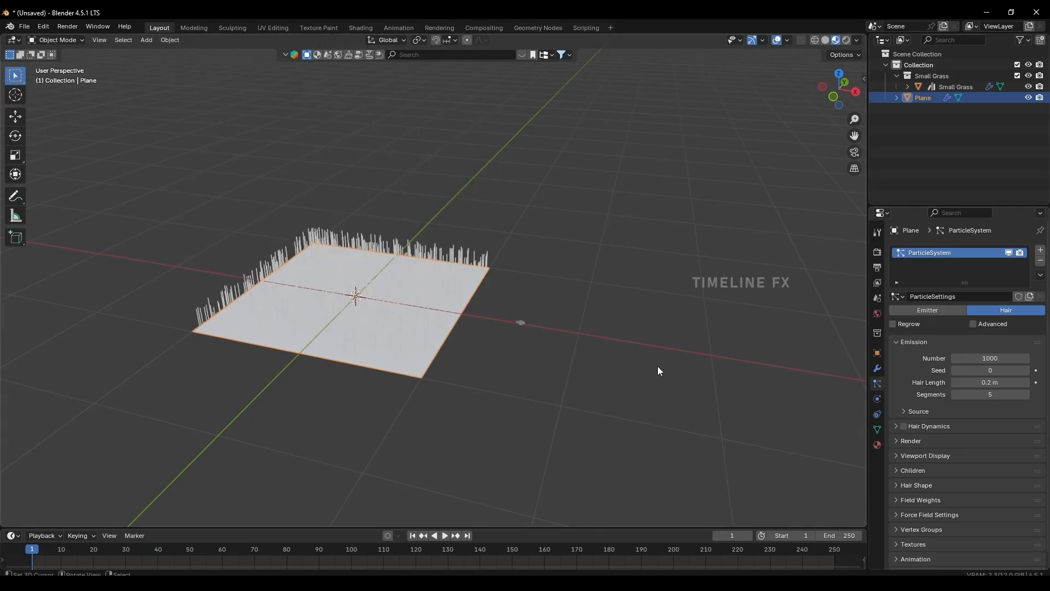
Create a new material on the plane and set its base color to a dark green, about #085600.
left_click(875, 445)
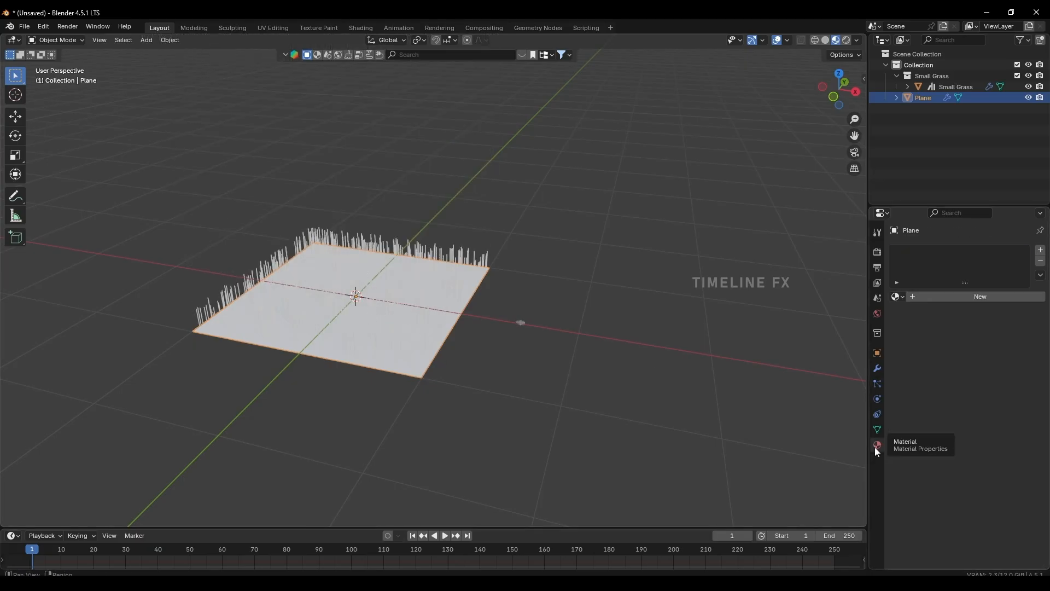
left_click(938, 298)
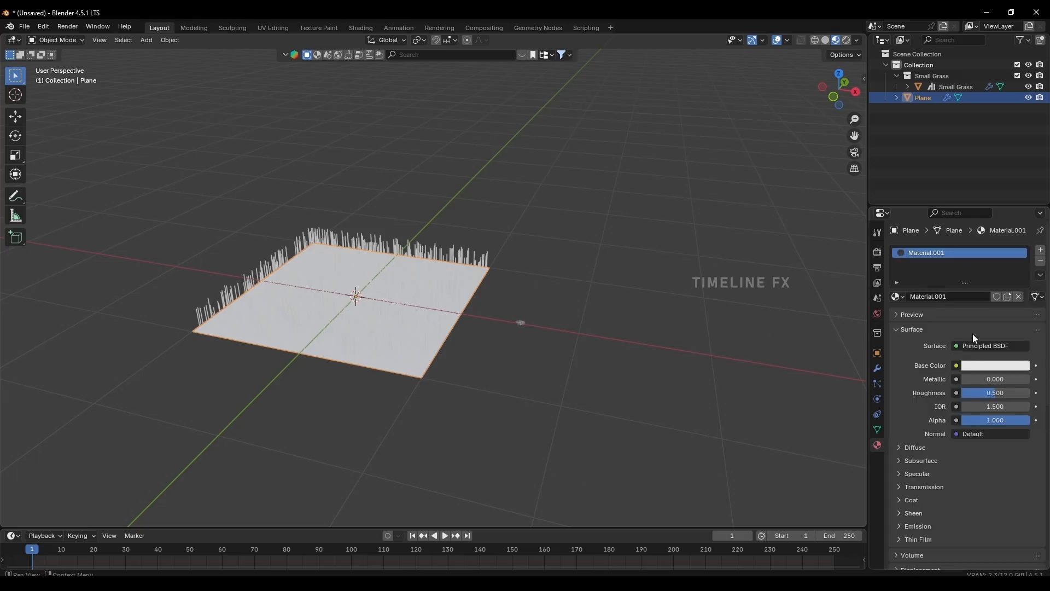
left_click(977, 365)
left_click_drag(962, 229, 930, 212)
left_click_drag(1021, 234, 1021, 246)
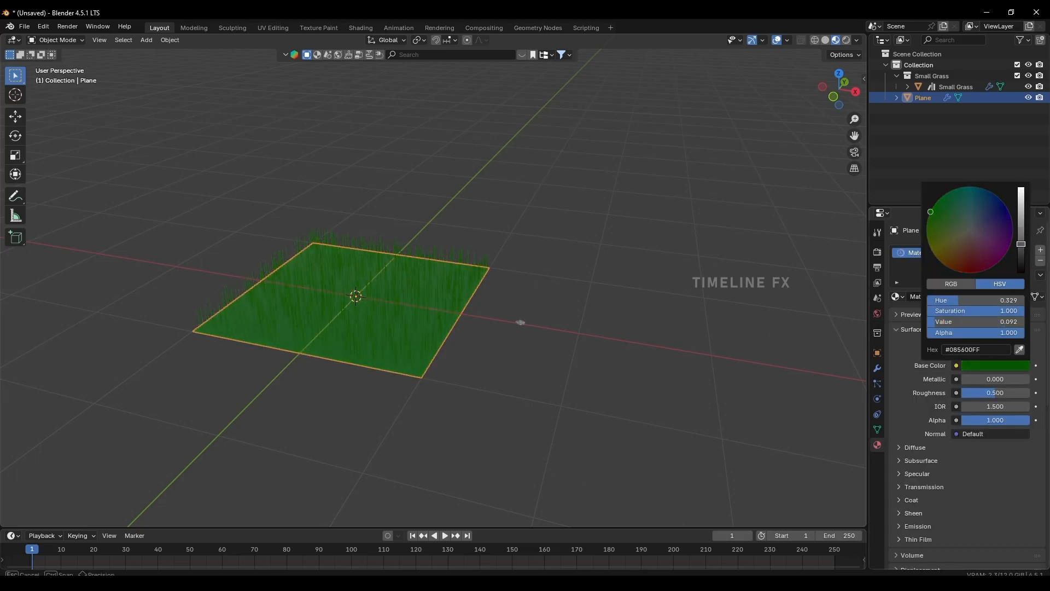
left_click(488, 370)
middle_click_drag(488, 369, 563, 328)
middle_click_drag(563, 328, 456, 284)
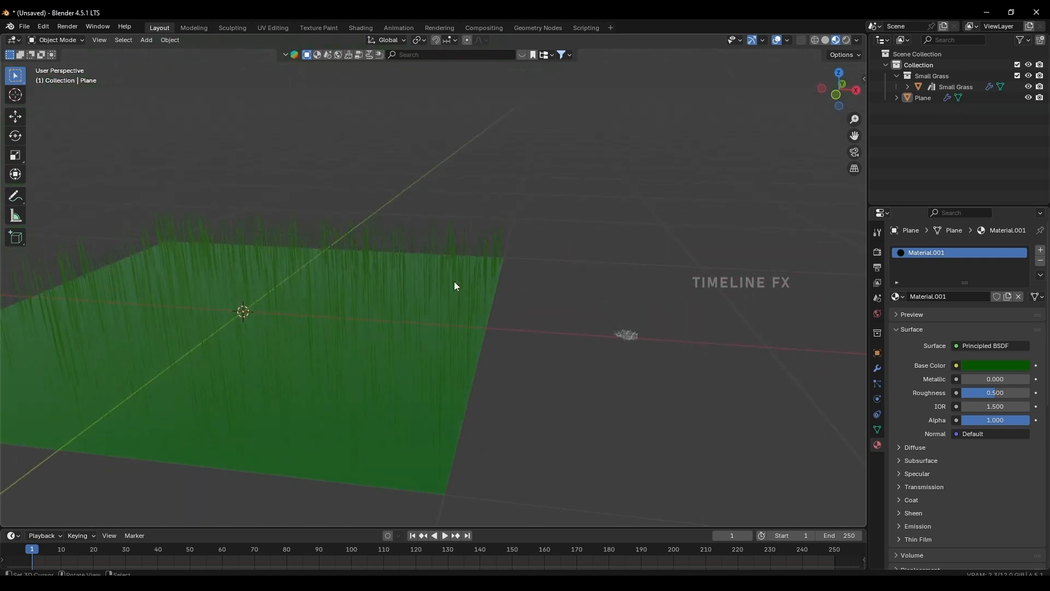
Render the plane's hair particles as Object, with Small Grass as the instance object.
scroll(374, 310, "down", 3)
middle_click_drag(317, 342, 376, 326, "shift")
scroll(379, 323, "up", 1)
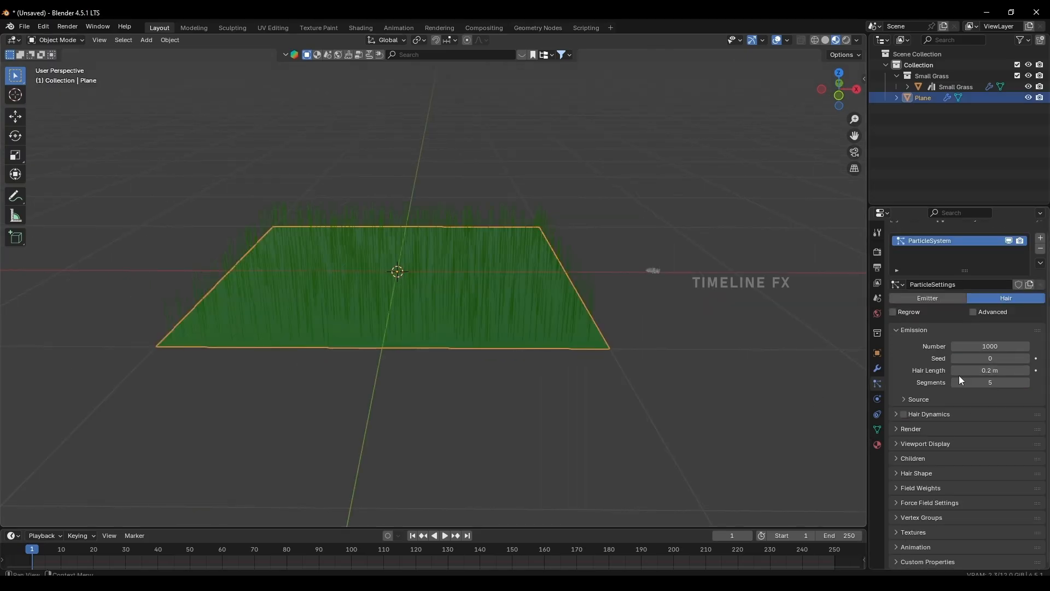
left_click(895, 432)
scroll(970, 408, "down", 4)
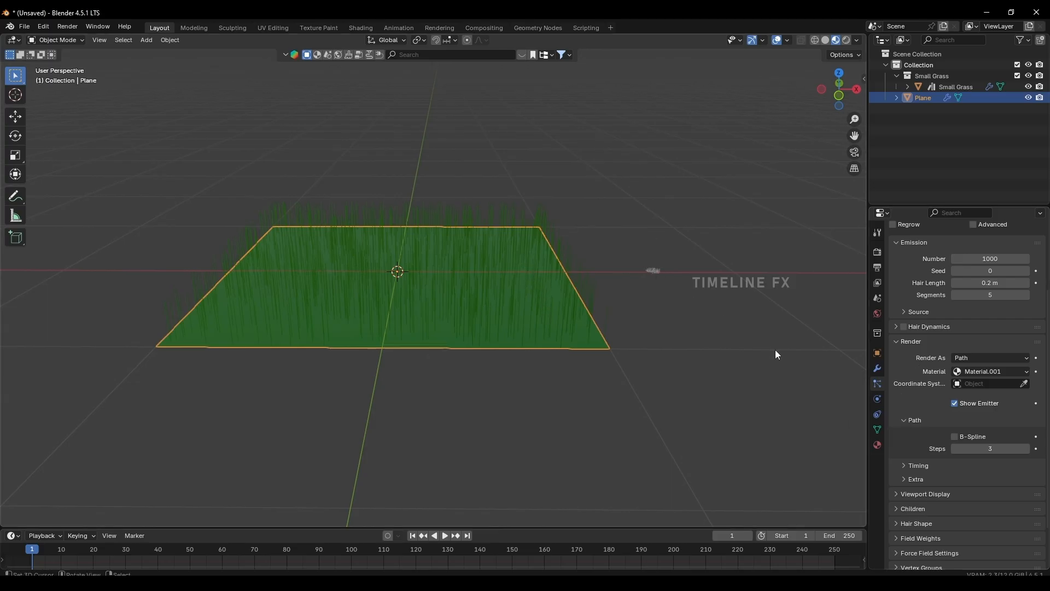
left_click(965, 362)
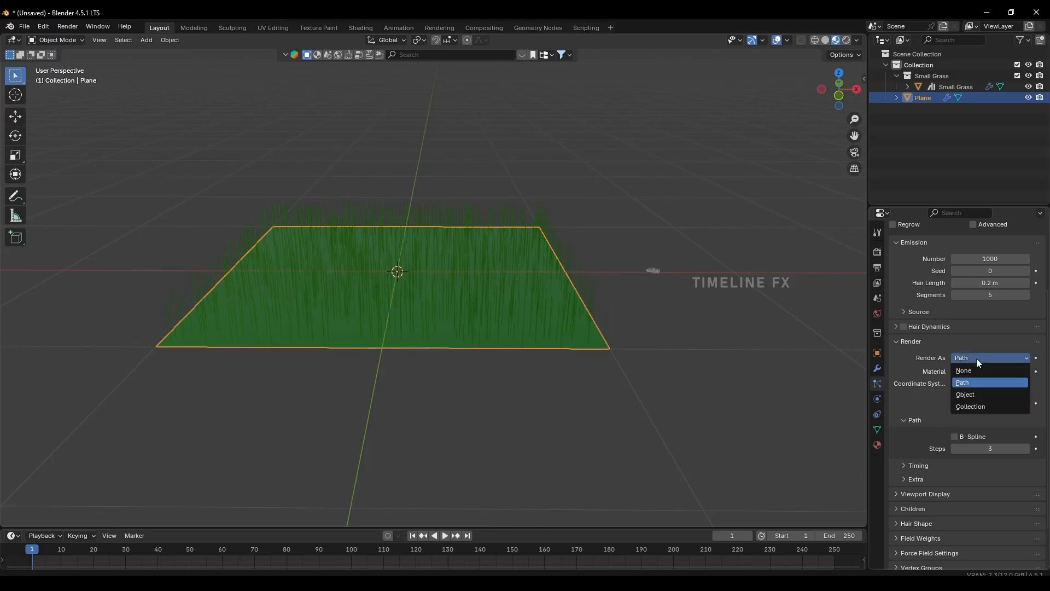
left_click(967, 394)
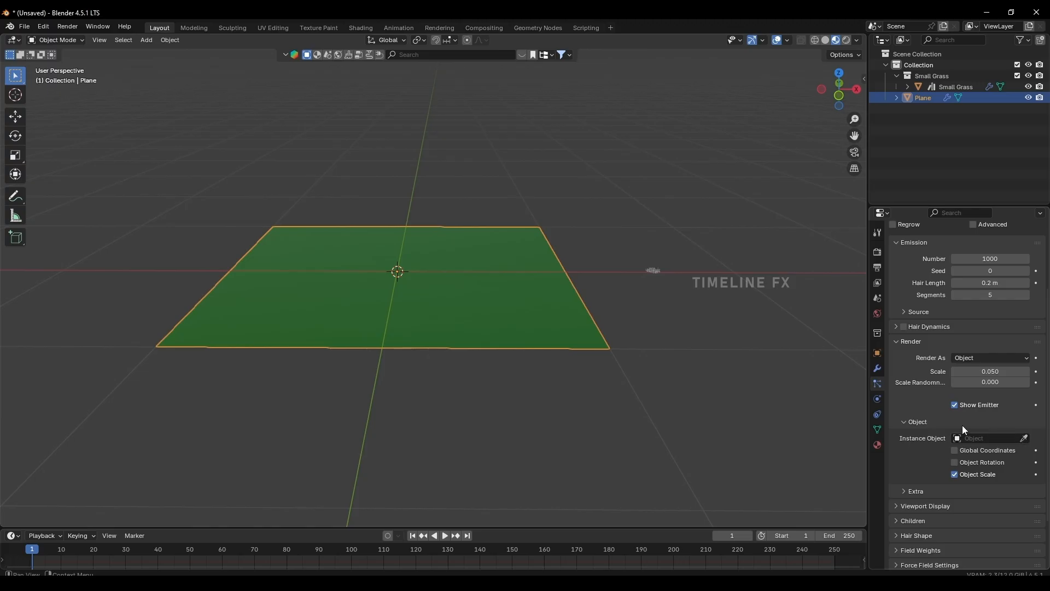
left_click(1025, 439)
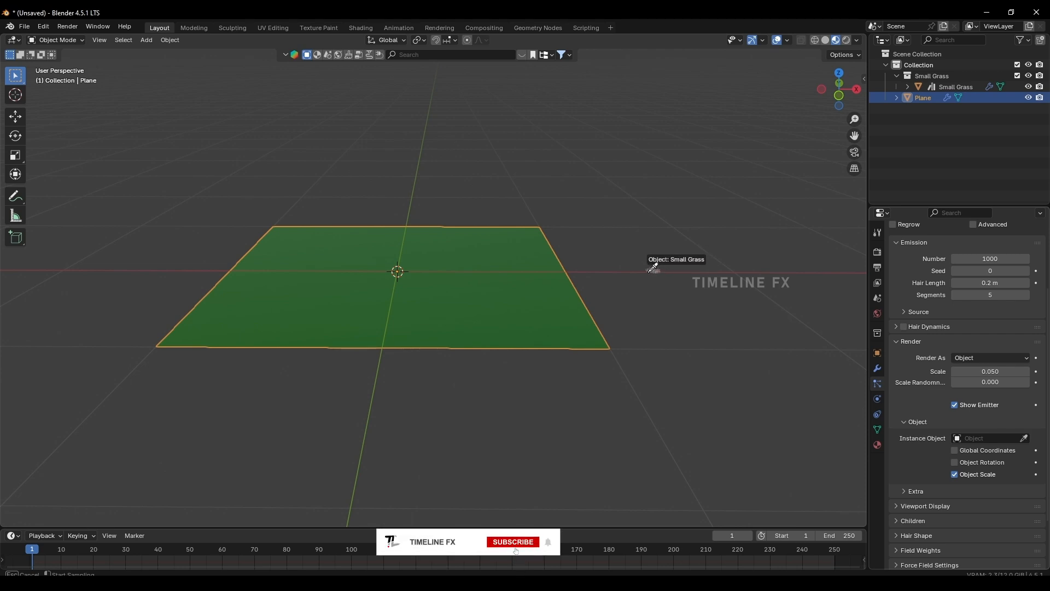
left_click(654, 270)
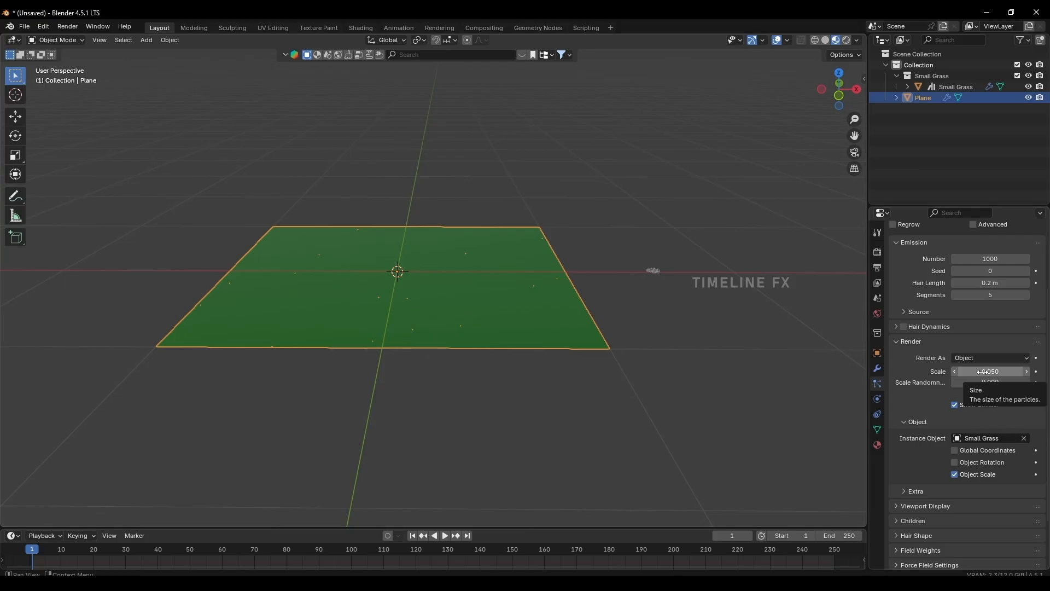
Increase the particles' hair length to 0.49 m and their render scale to 2.860.
left_click_drag(987, 374, 1047, 374)
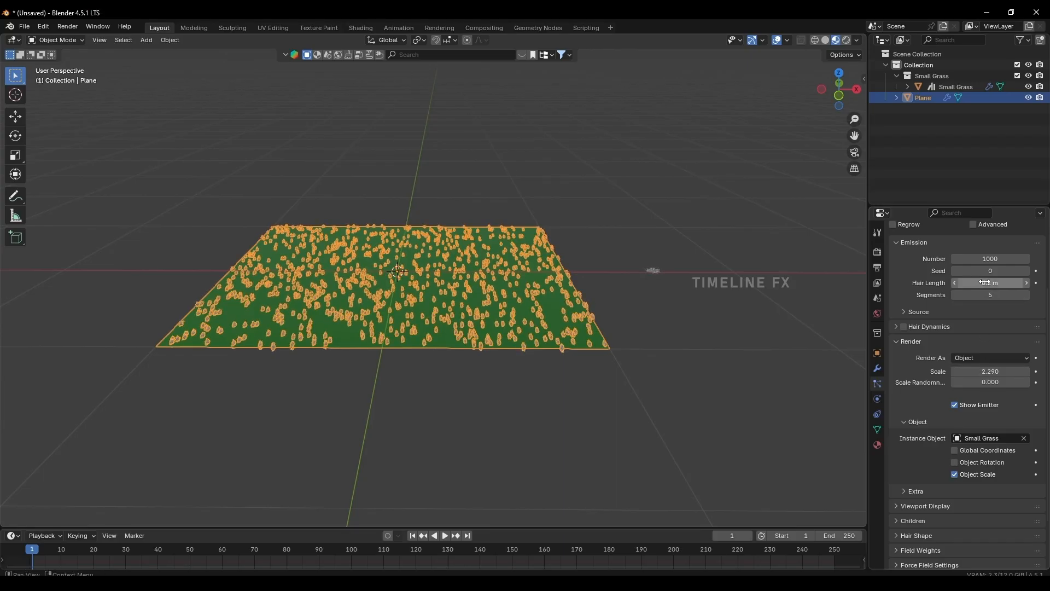
left_click_drag(985, 283, 1017, 283)
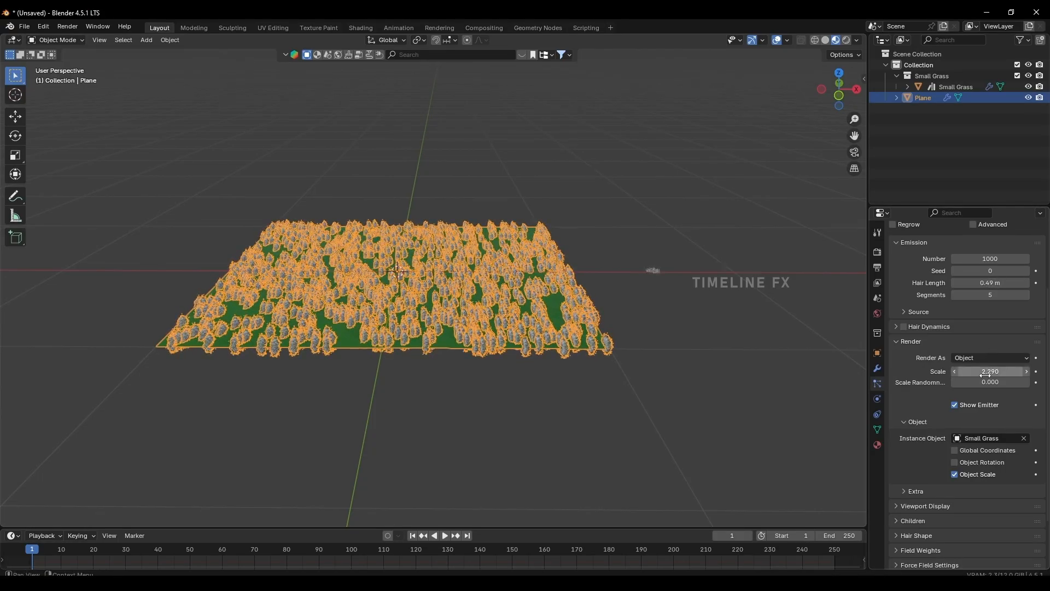
left_click_drag(990, 371, 1023, 371)
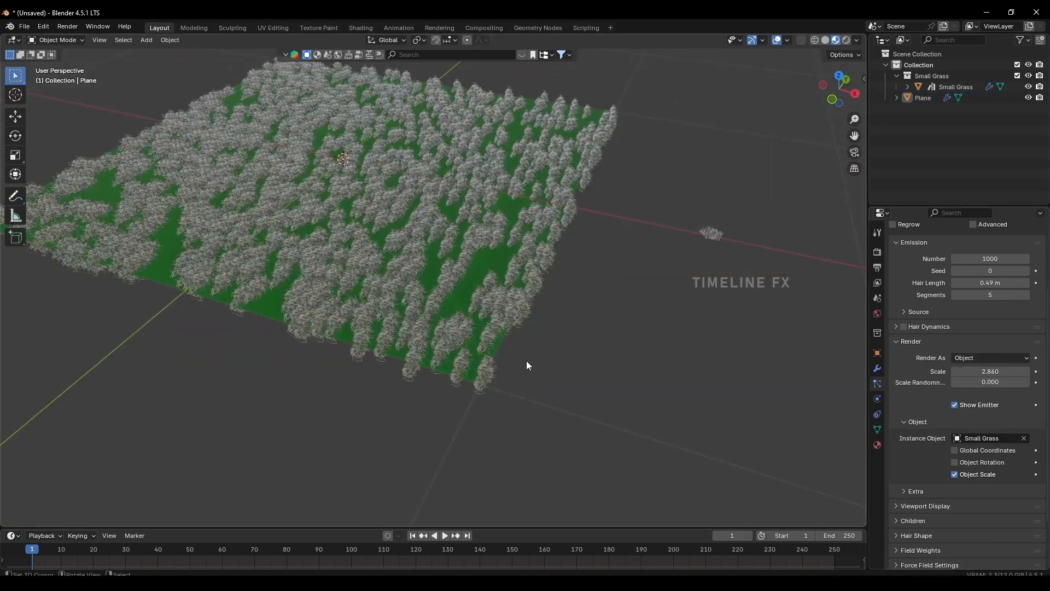
Enable Object Rotation for the Small Grass instances in the plane's particle render settings.
scroll(526, 358, "up", 2)
middle_click_drag(526, 357, 533, 308)
scroll(600, 329, "down", 4)
right_click(524, 300)
scroll(937, 490, "down", 4)
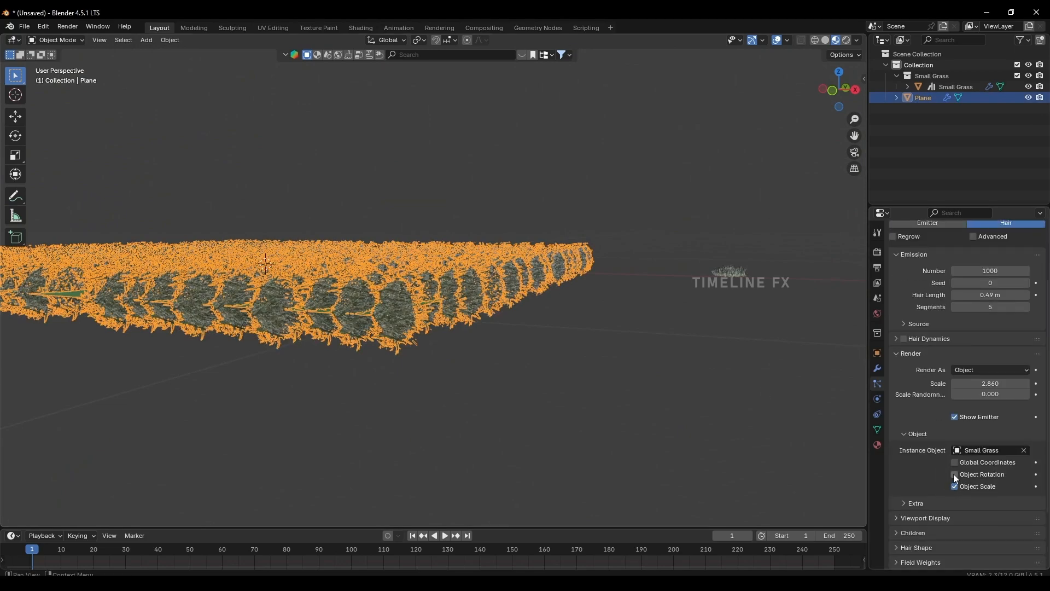
left_click(954, 474)
middle_click_drag(488, 300, 605, 307)
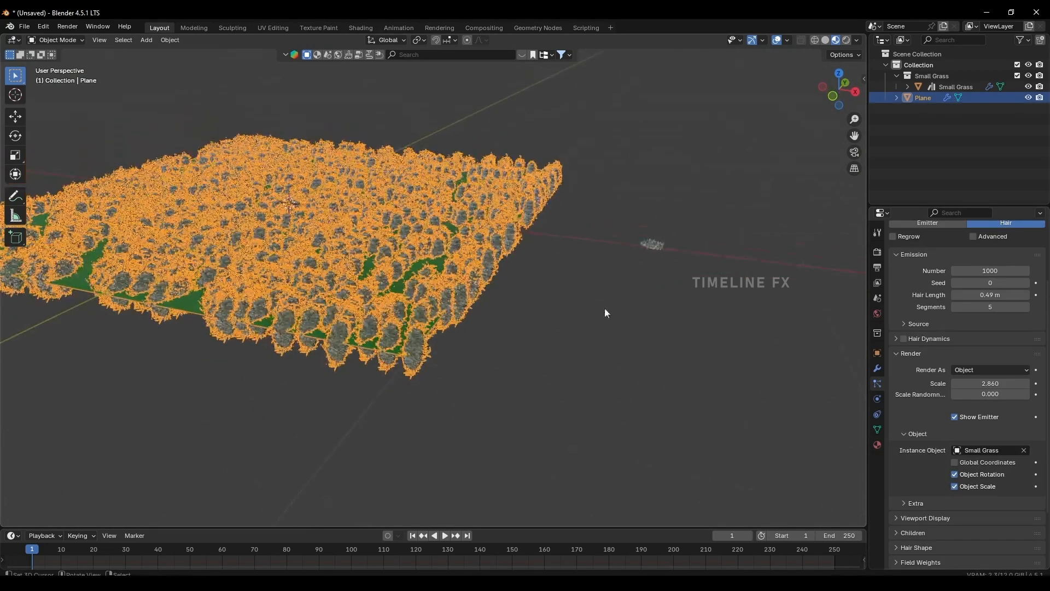
Rotate the source Small Grass object 90° around the global Y axis.
left_click(650, 249)
middle_click_drag(651, 251, 550, 303)
key("r")
key("y")
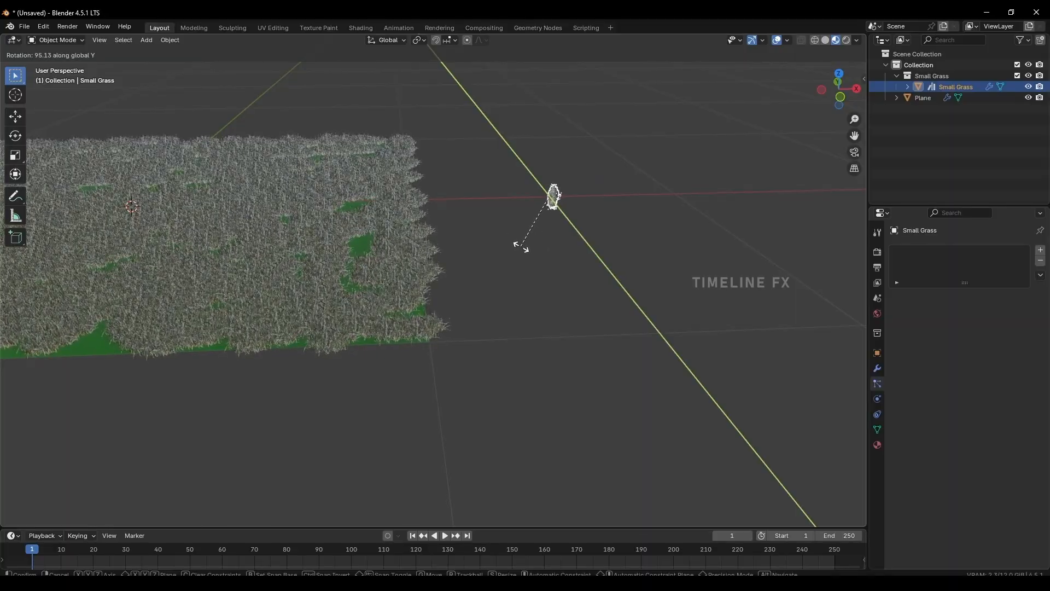
type("90")
key("Return")
scroll(402, 346, "up", 8)
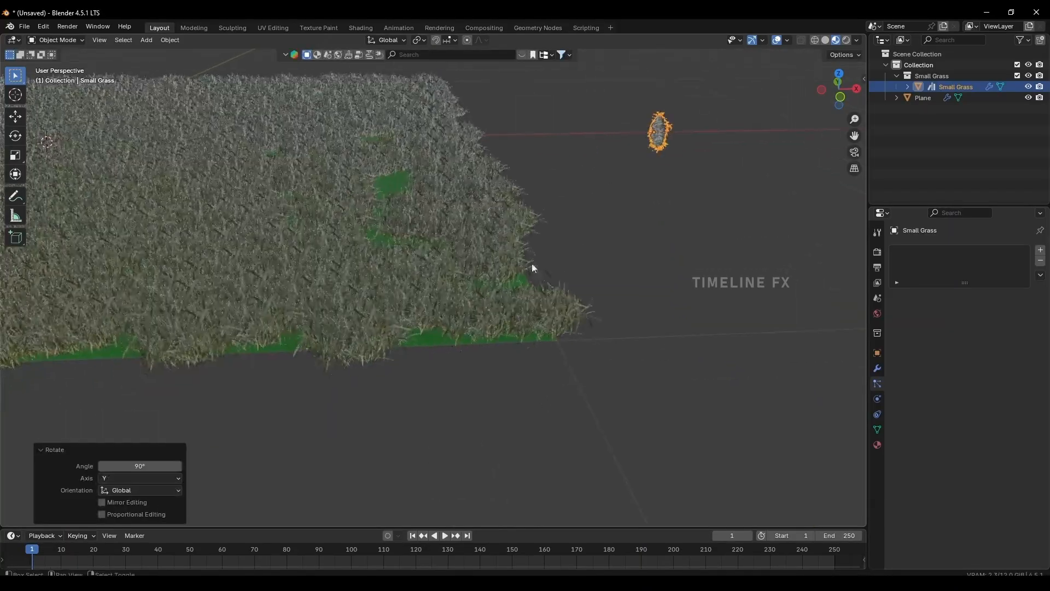
mouse_move(501, 292)
middle_mouse_down()
mouse_move(381, 265)
mouse_move(394, 307)
mouse_move(476, 253)
mouse_move(483, 276)
mouse_move(452, 296)
mouse_move(487, 347)
middle_mouse_up()
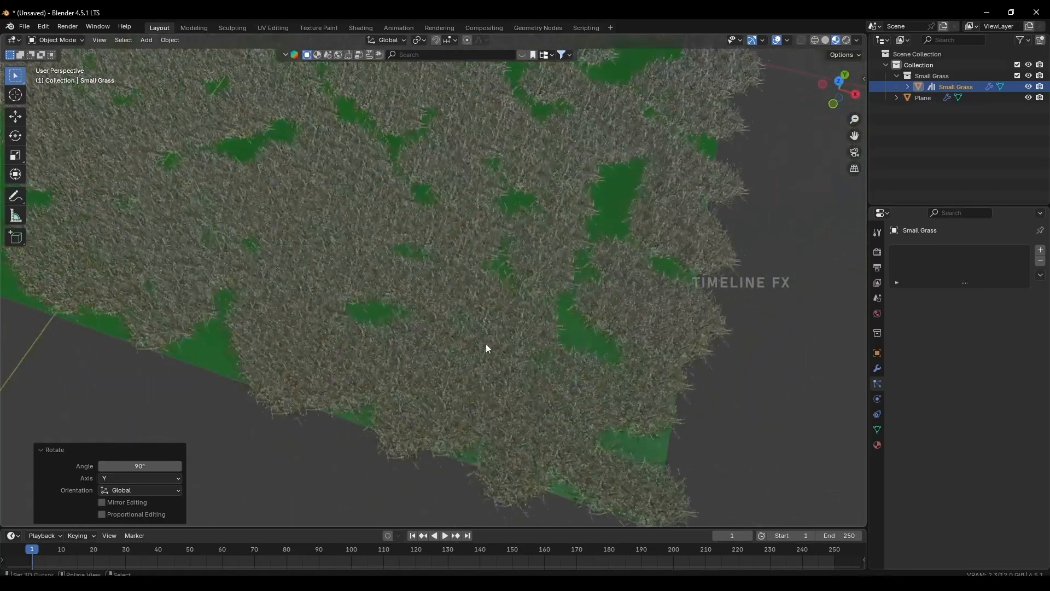
Switch the viewport to Rendered shading and turn off Scene World lighting so the grass is lit for the preview.
left_click(846, 41)
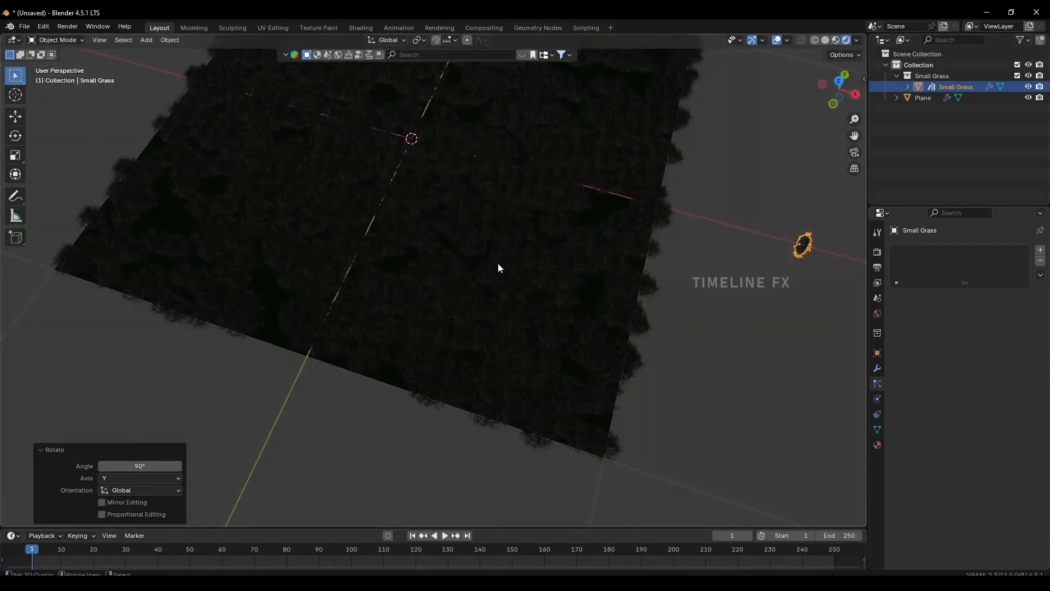
left_click(857, 40)
left_click(796, 106)
middle_click_drag(557, 300, 554, 255)
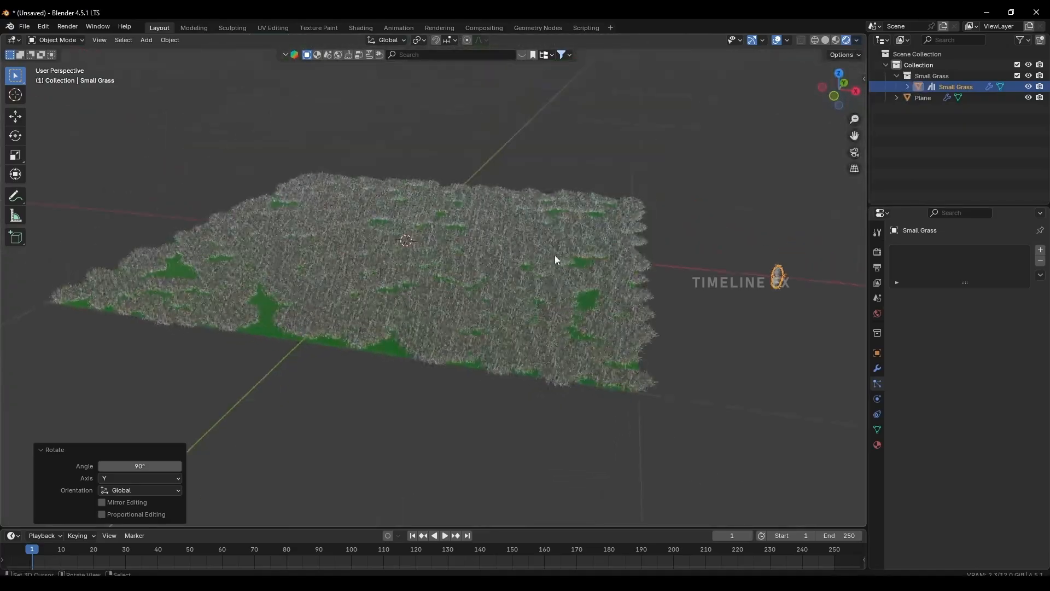
Set the scene's render engine to Cycles.
left_click(877, 252)
left_click(987, 251)
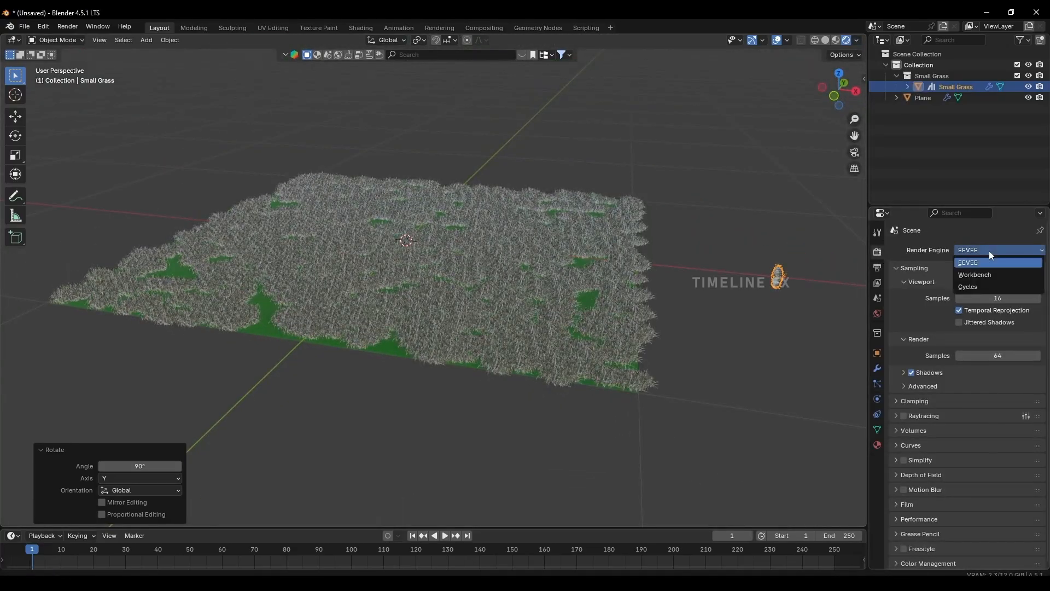
left_click(976, 288)
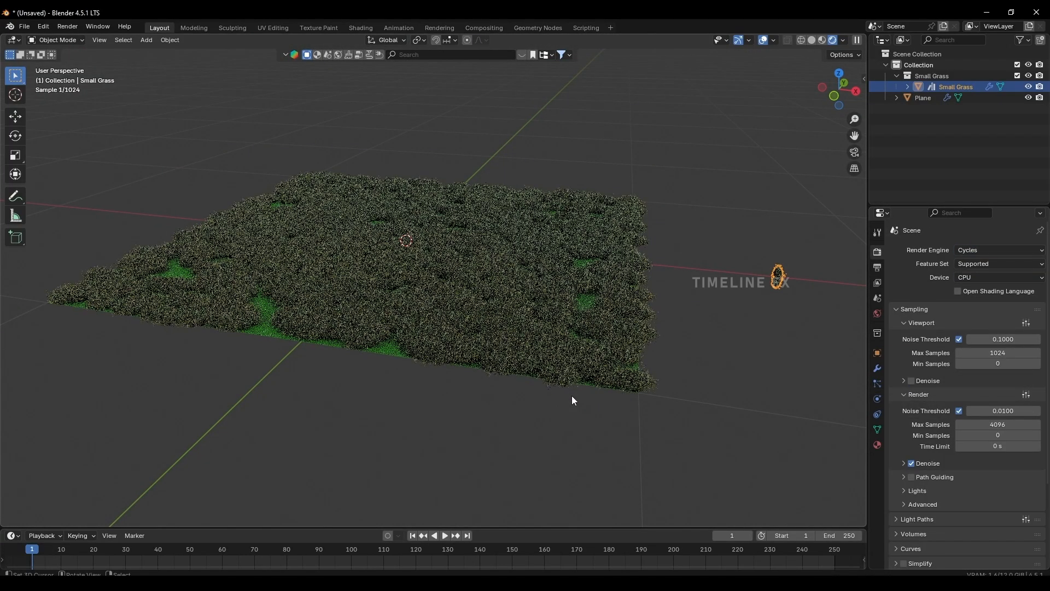
Set the emission number of the plane's hair particle system to 2000.
middle_click_drag(572, 396, 536, 356)
scroll(547, 332, "down", 3)
scroll(536, 356, "down", 4)
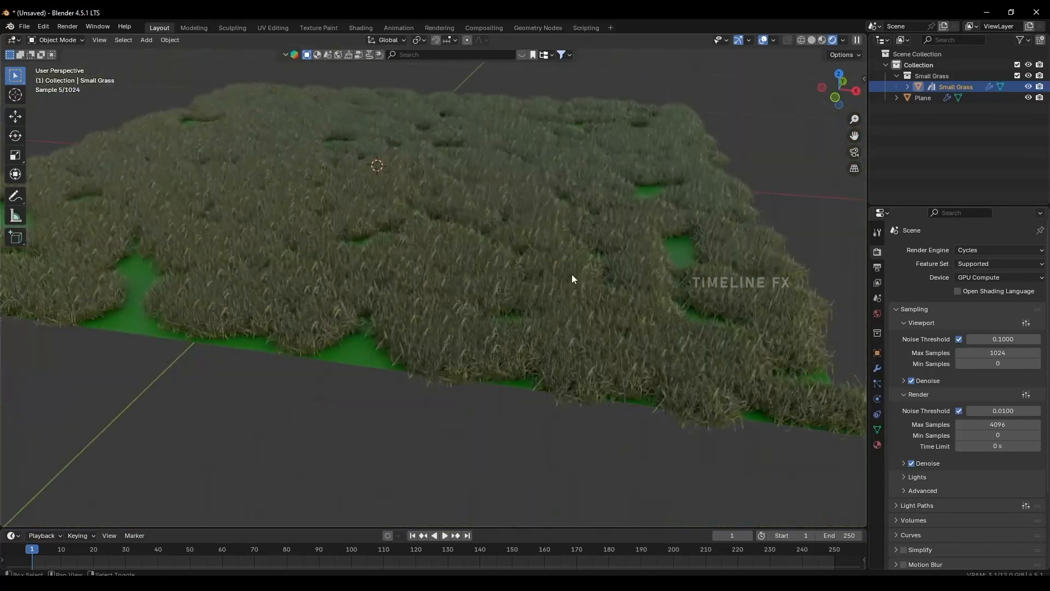
middle_click_drag(572, 274, 533, 277)
scroll(586, 278, "down", 3)
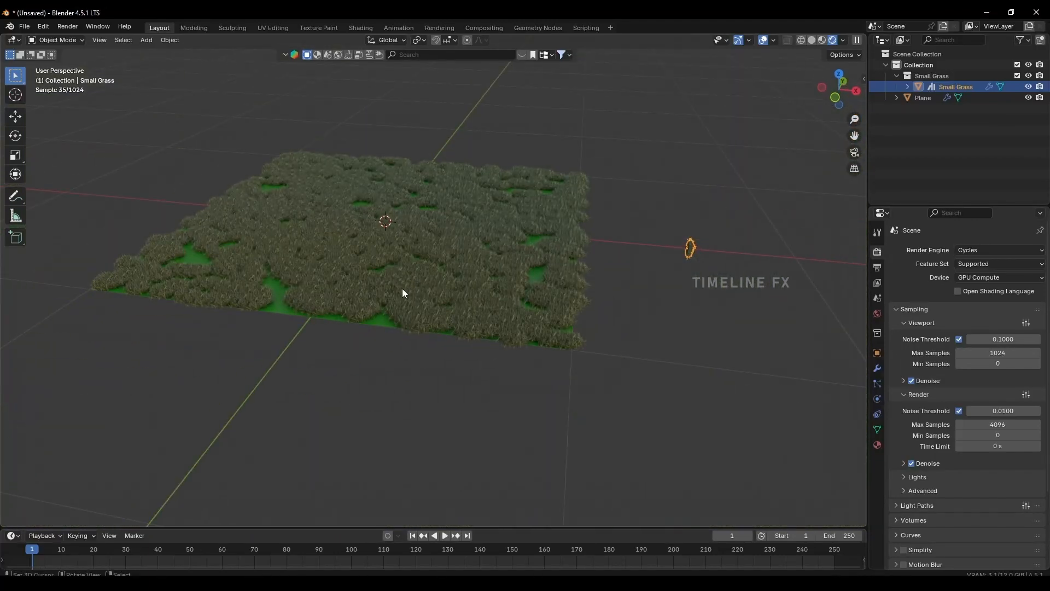
left_click(366, 252)
left_click(877, 383)
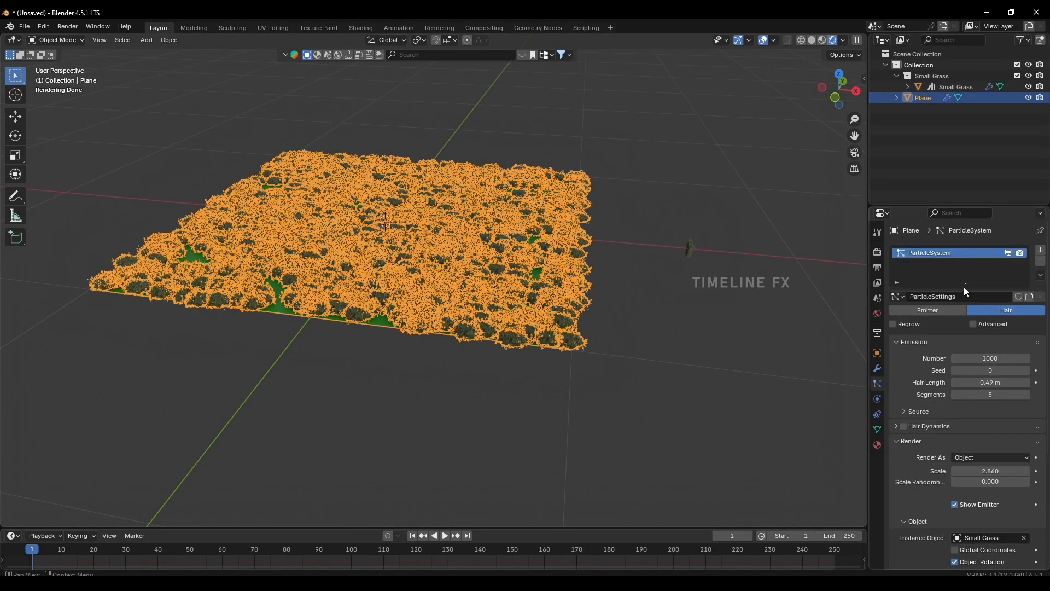
double_click(976, 357)
type("2")
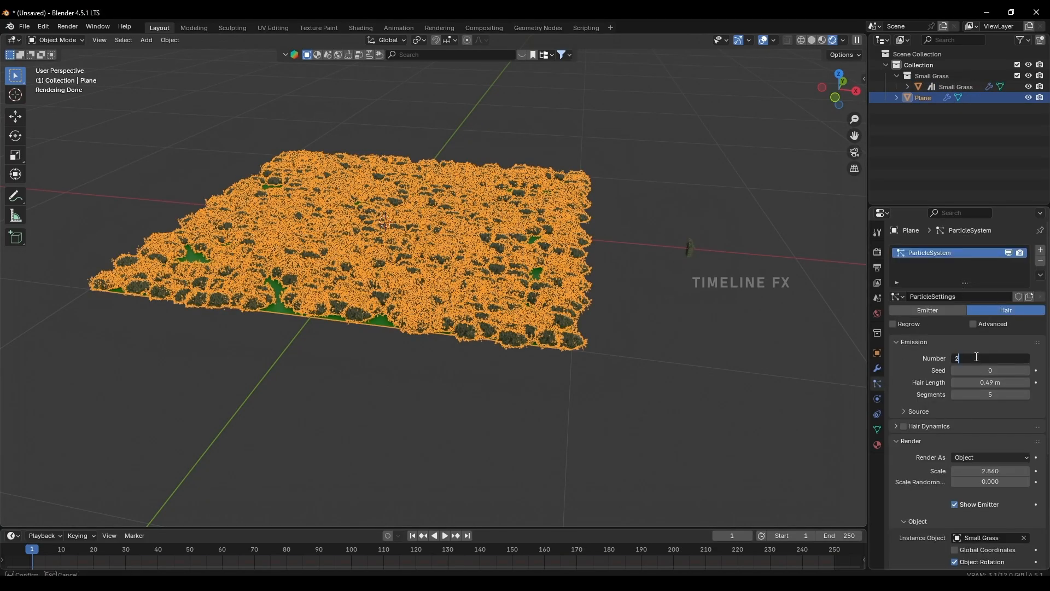
type("000")
key("Return")
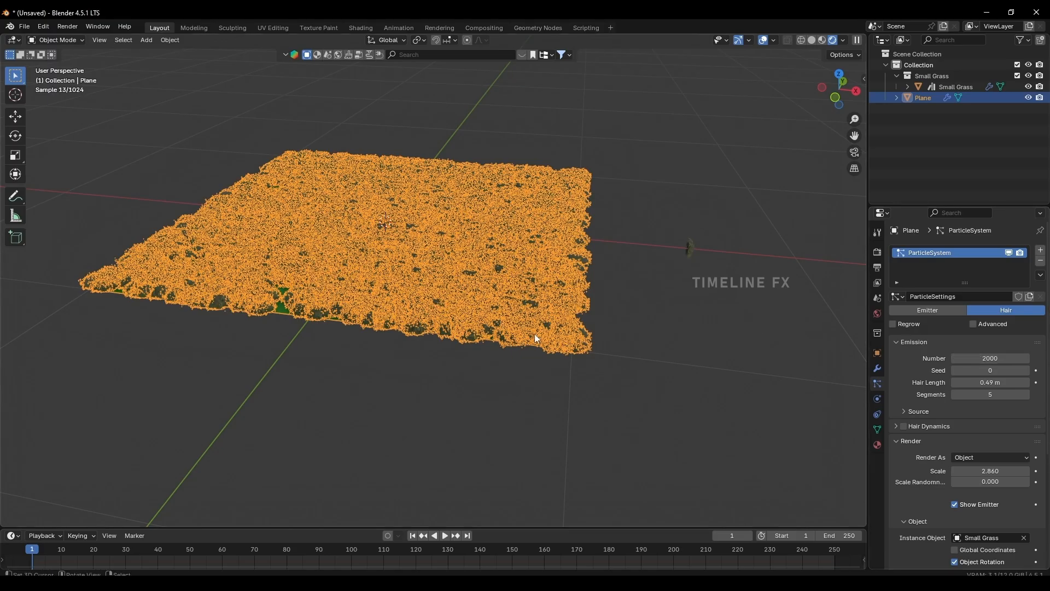
left_click(461, 376)
Search the material assets for "grass" and apply the first Grass material, the vivid green turf, to the plane.
scroll(462, 376, "up", 10)
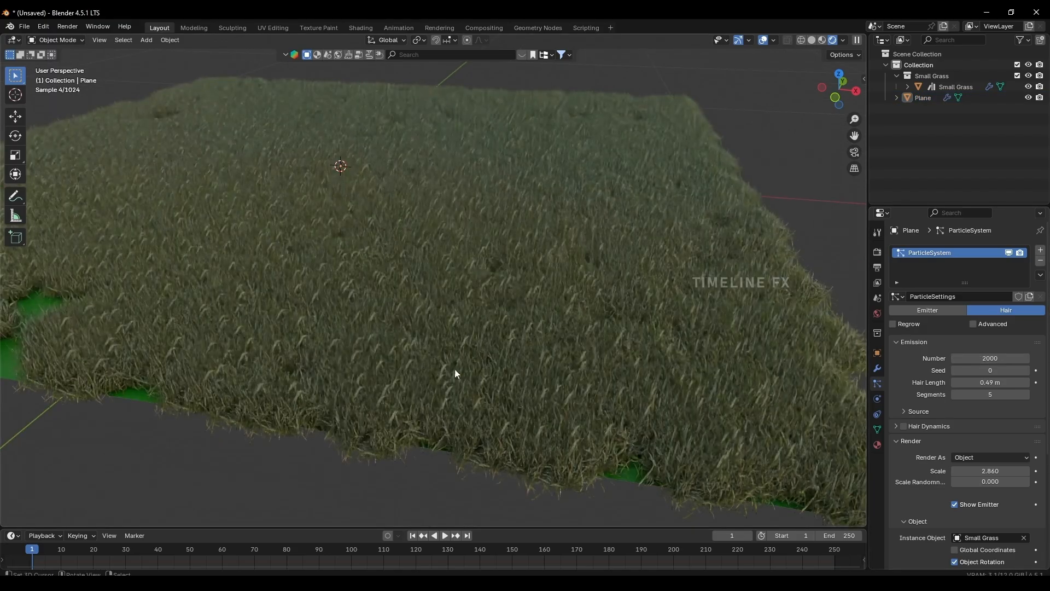
scroll(465, 363, "down", 5)
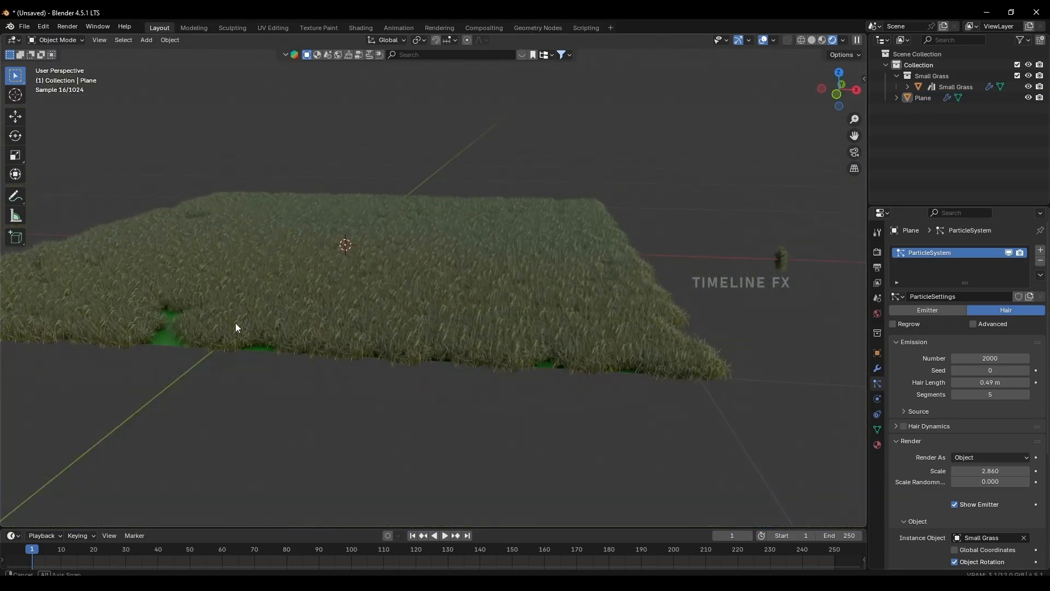
middle_click_drag(236, 323, 256, 344)
middle_click_drag(169, 291, 326, 335, "shift")
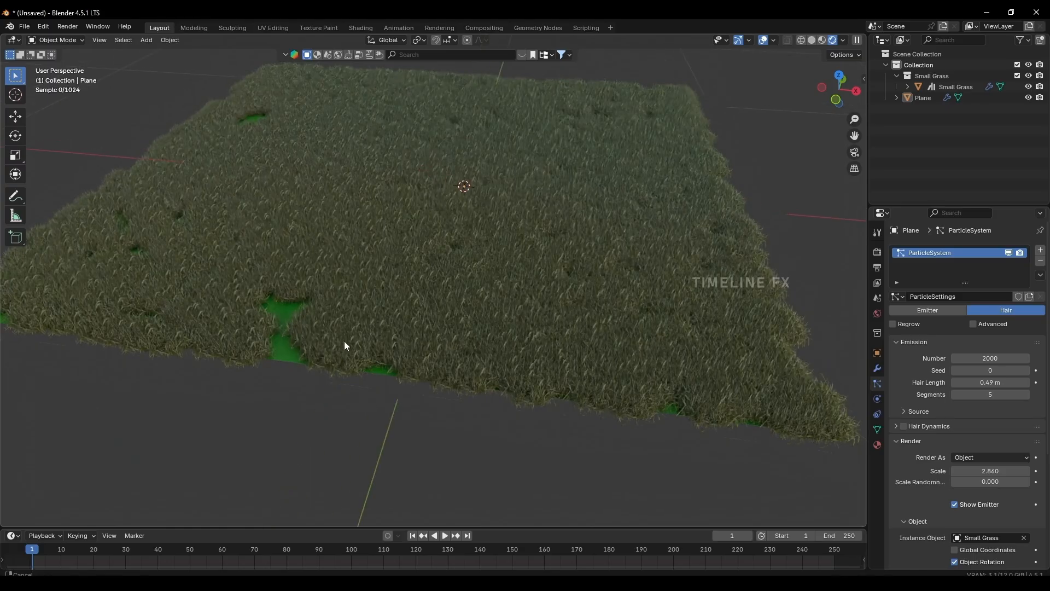
left_click(339, 329)
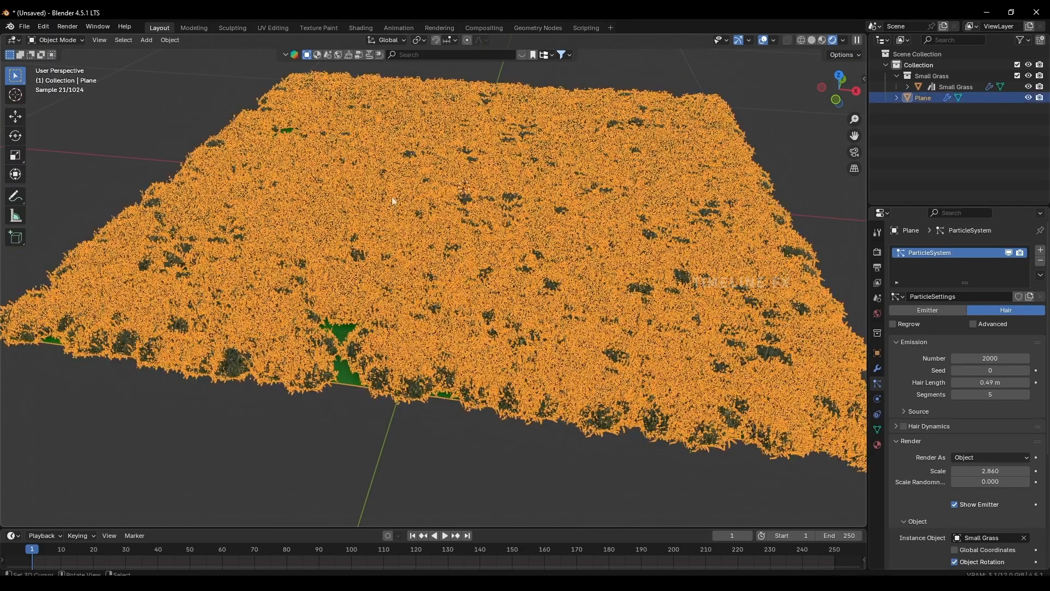
left_click(317, 55)
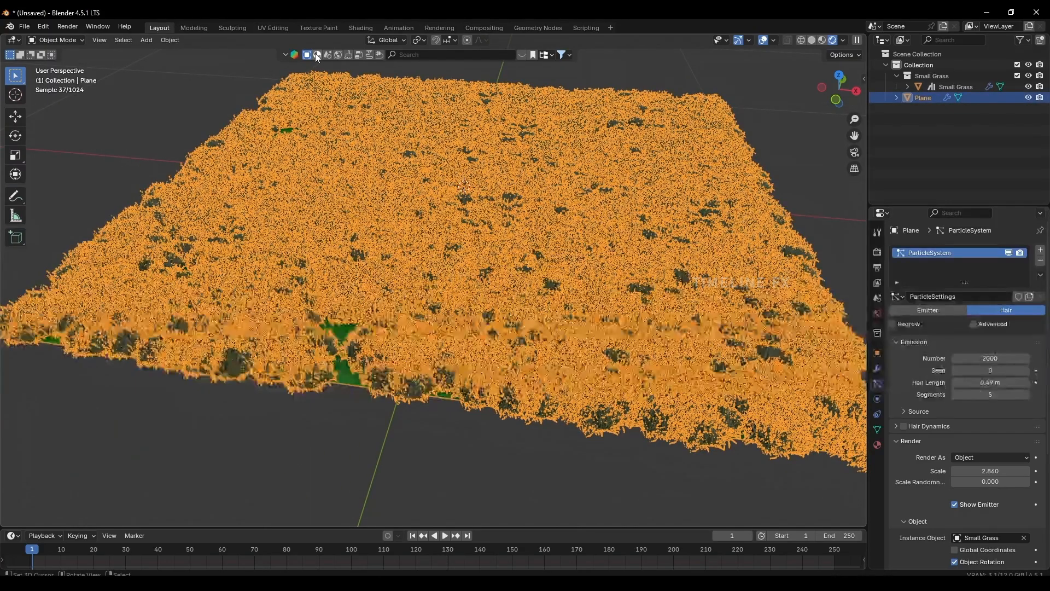
left_click(440, 52)
type("grass")
key("Return")
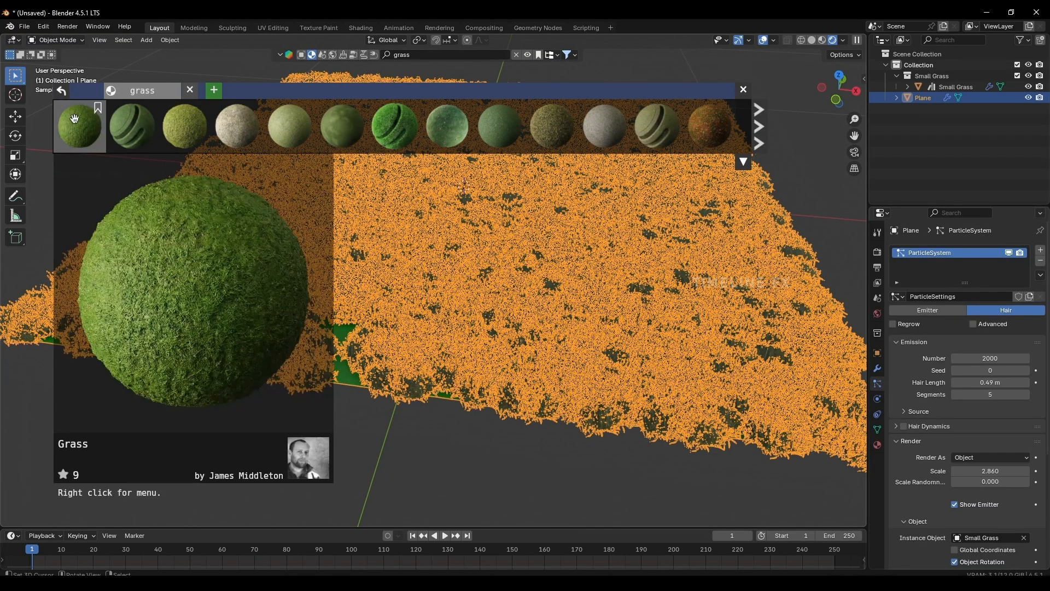
mouse_move(128, 127)
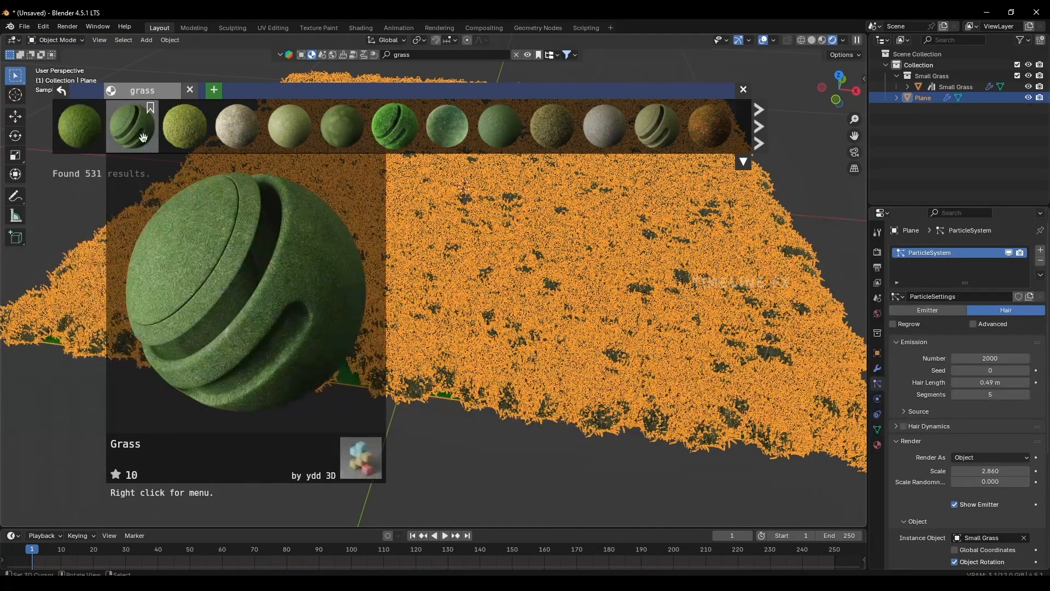
left_click(90, 132)
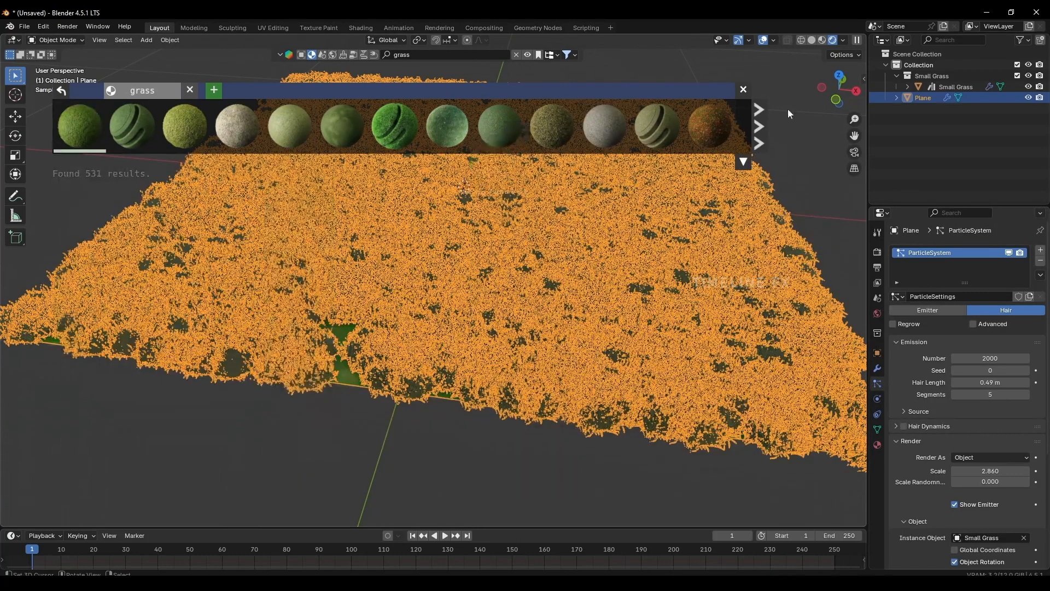
Examine the grass field up close and from above to check the blades and how the ground material fills the gaps.
left_click(363, 420)
scroll(455, 389, "up", 3)
middle_click_drag(362, 420, 487, 419, "shift")
middle_click_drag(454, 358, 383, 313)
scroll(538, 335, "up", 5)
middle_click_drag(537, 344, 481, 239, "shift")
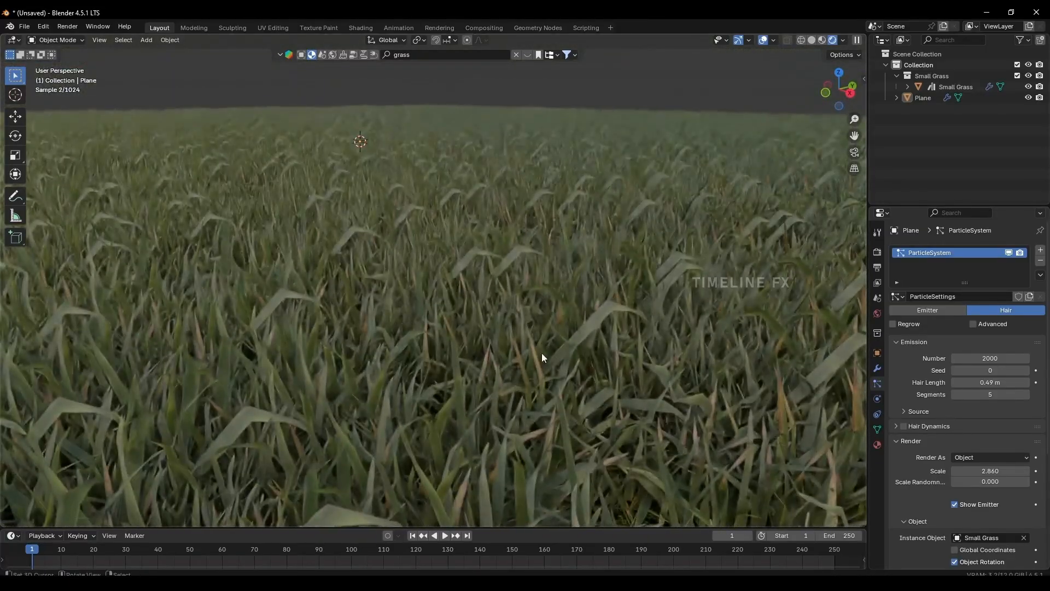
middle_click_drag(543, 358, 614, 336)
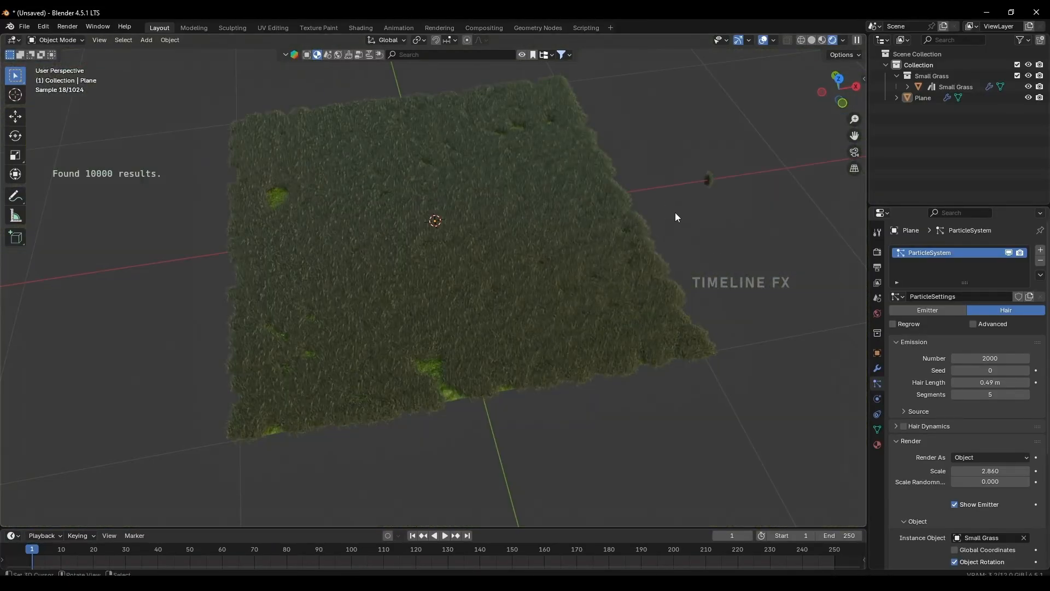
middle_click_drag(589, 241, 589, 254, "shift")
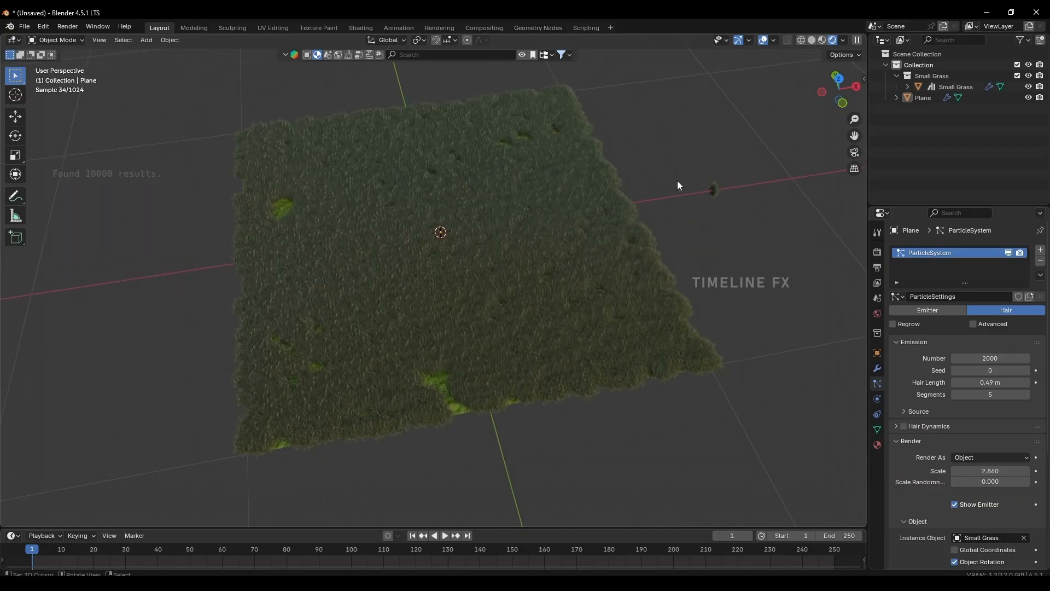
scroll(602, 267, "down", 5)
scroll(487, 261, "up", 4)
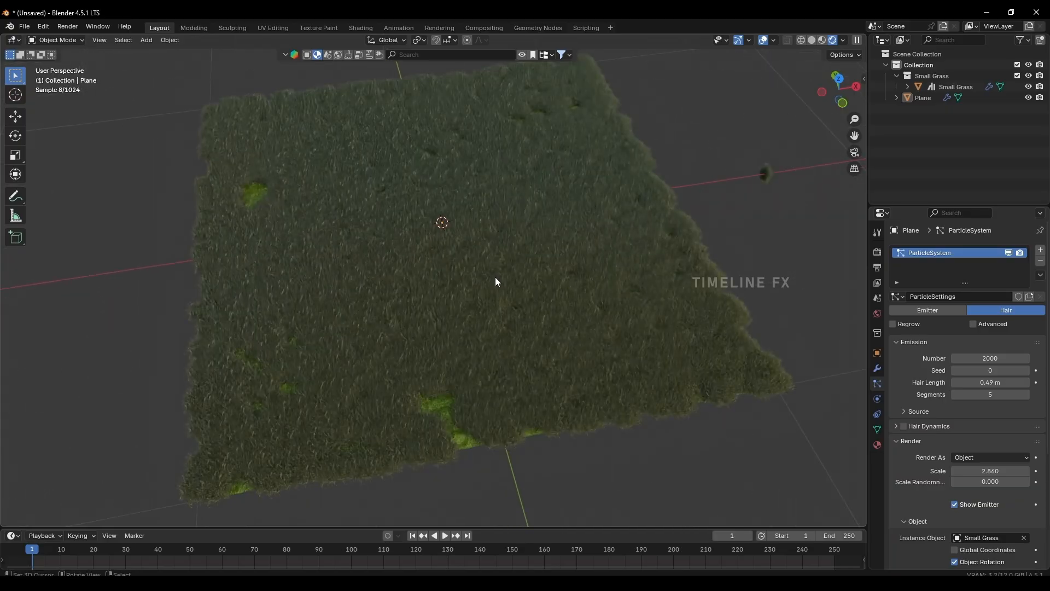
middle_click_drag(494, 276, 540, 310, "shift")
scroll(487, 271, "up", 2)
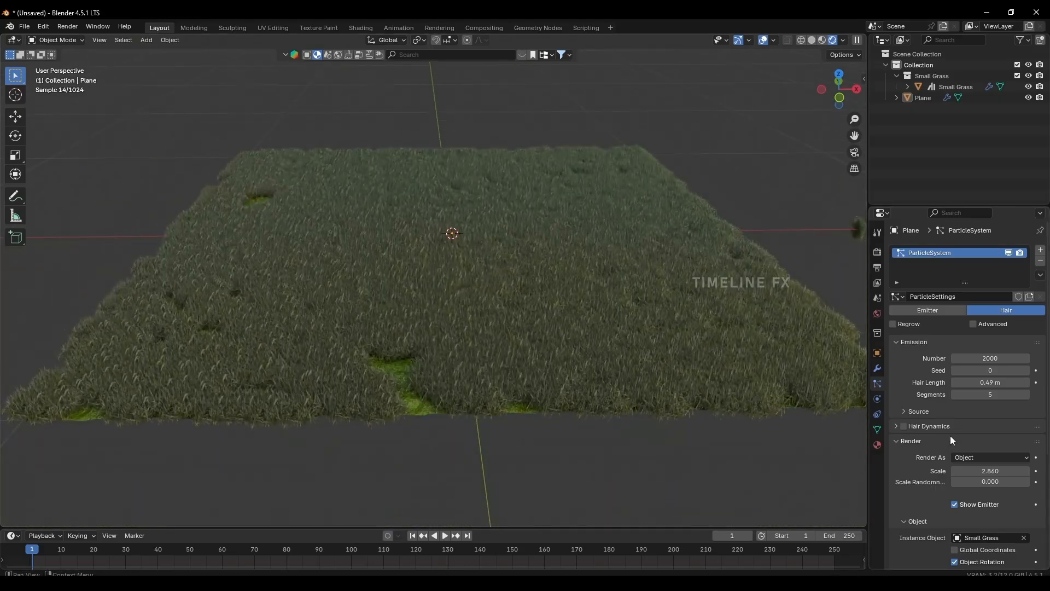
scroll(949, 436, "down", 2)
left_click(987, 413)
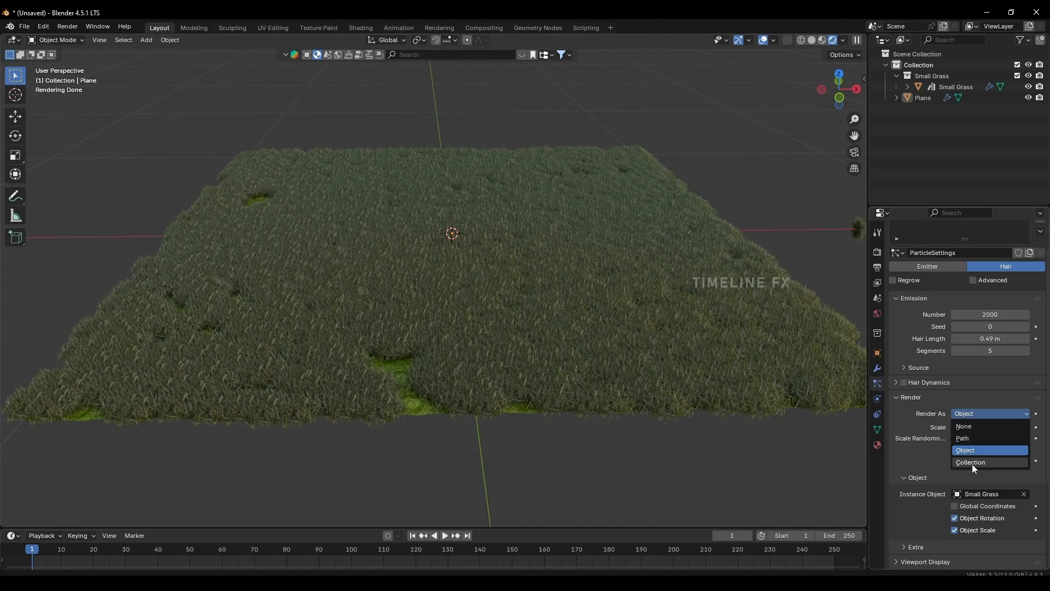
scroll(515, 281, "down", 3)
Move the Small Grass object and the Random Plant 01 object into a new collection named Grass.
middle_click_drag(516, 281, 462, 259, "shift")
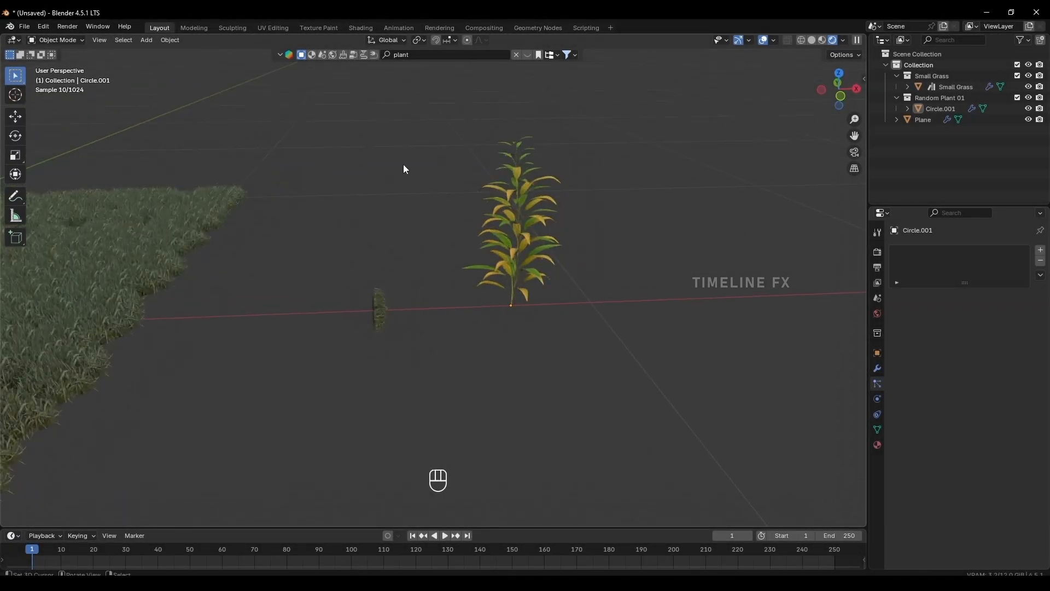
middle_click_drag(403, 169, 431, 227)
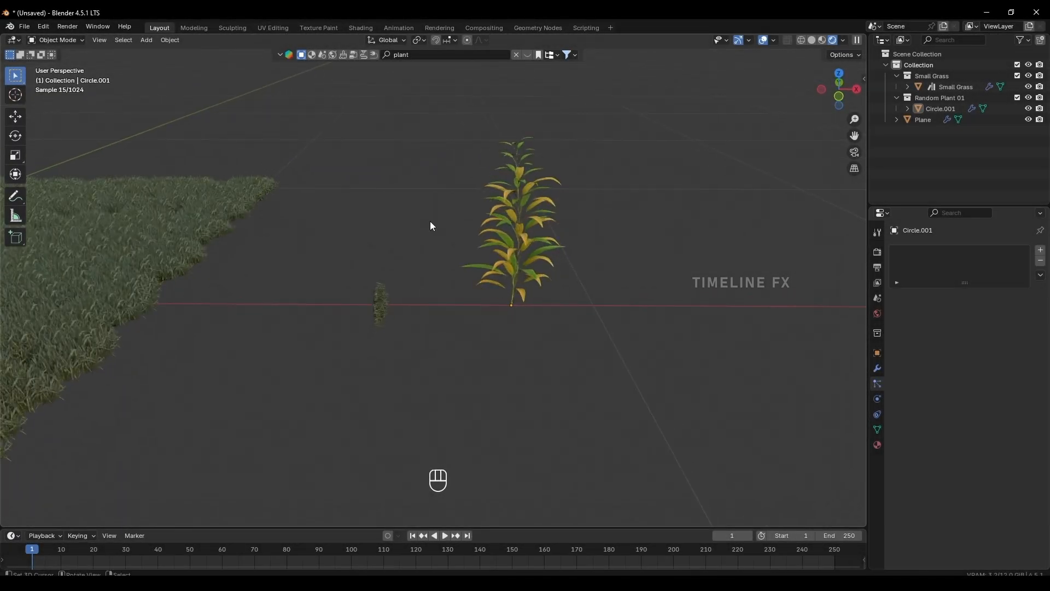
left_click_drag(351, 158, 633, 358)
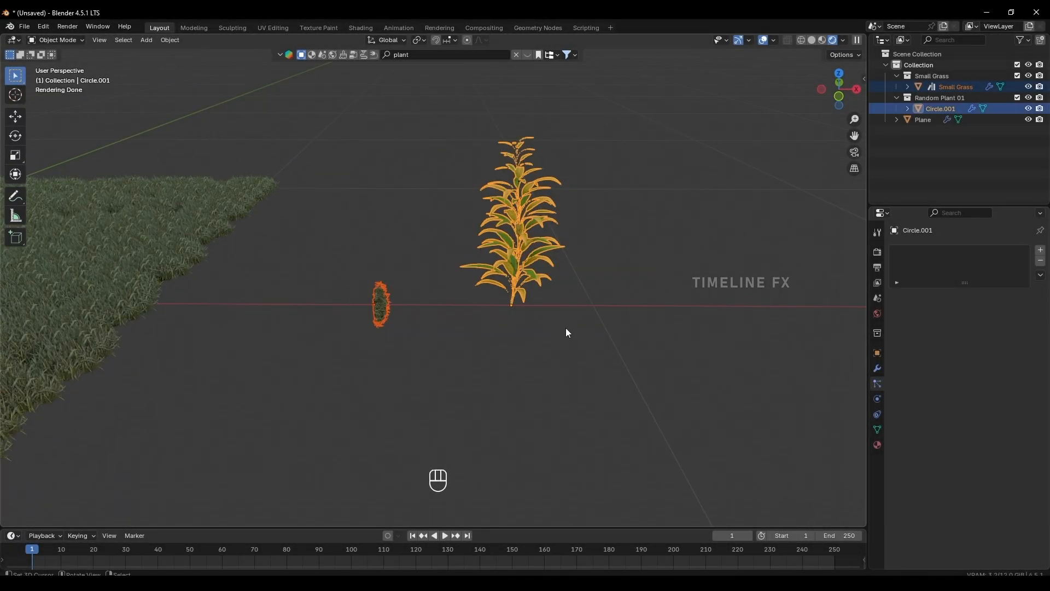
key("m")
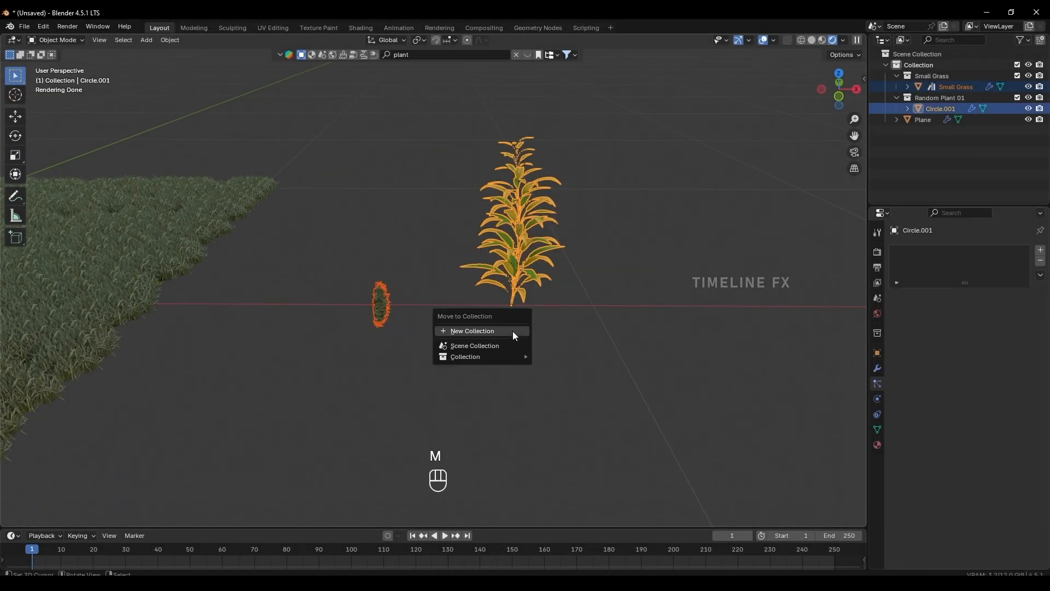
left_click(479, 331)
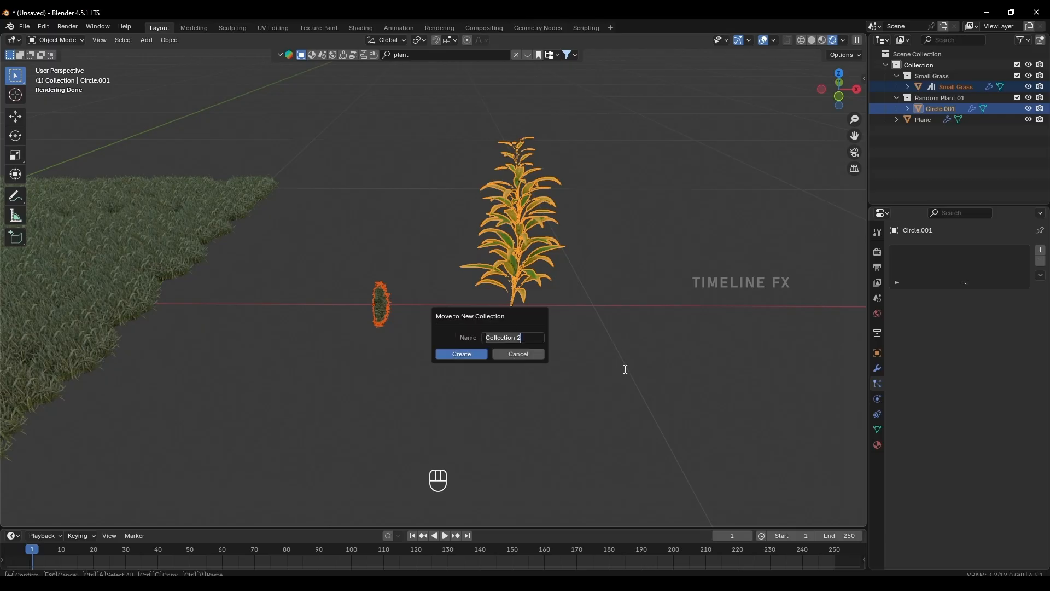
type("Grass")
left_click(462, 354)
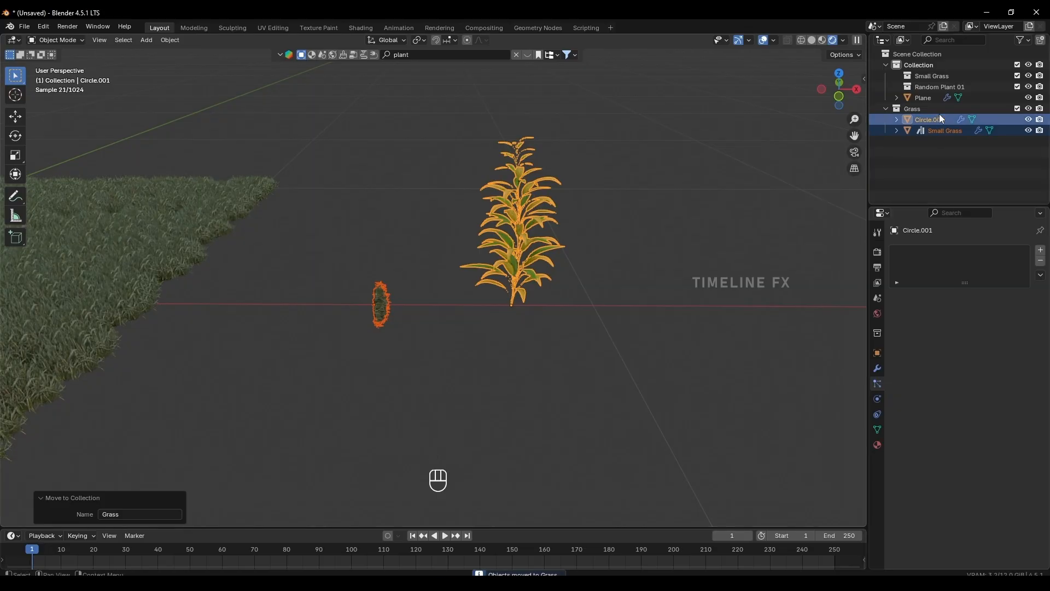
left_click(885, 109)
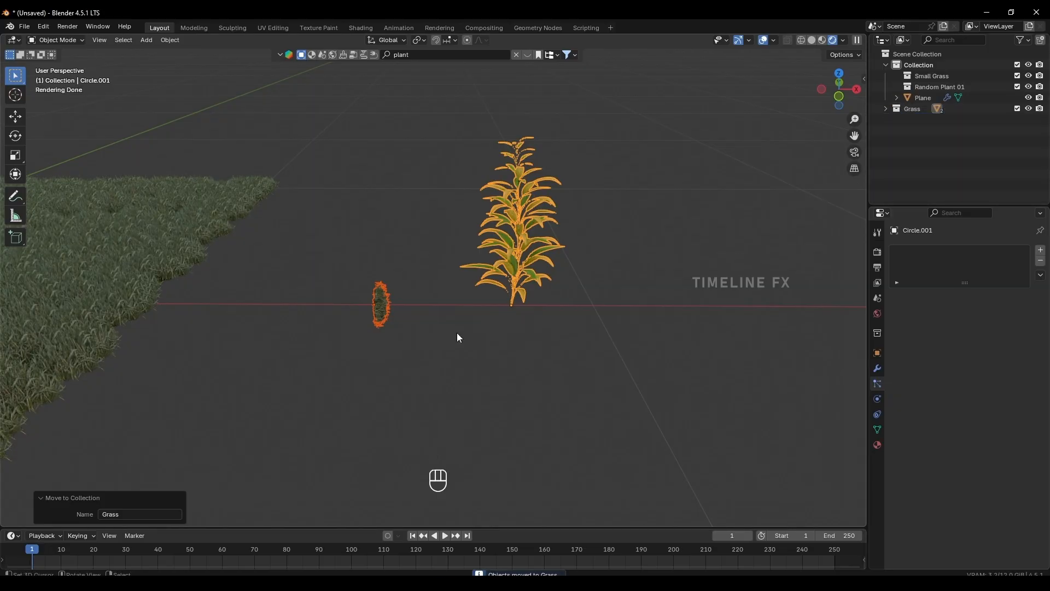
left_click(583, 329)
Render the plane's hair particles as Collection, with Grass as the instance collection.
scroll(428, 306, "down", 6)
middle_click_drag(389, 309, 626, 343, "shift")
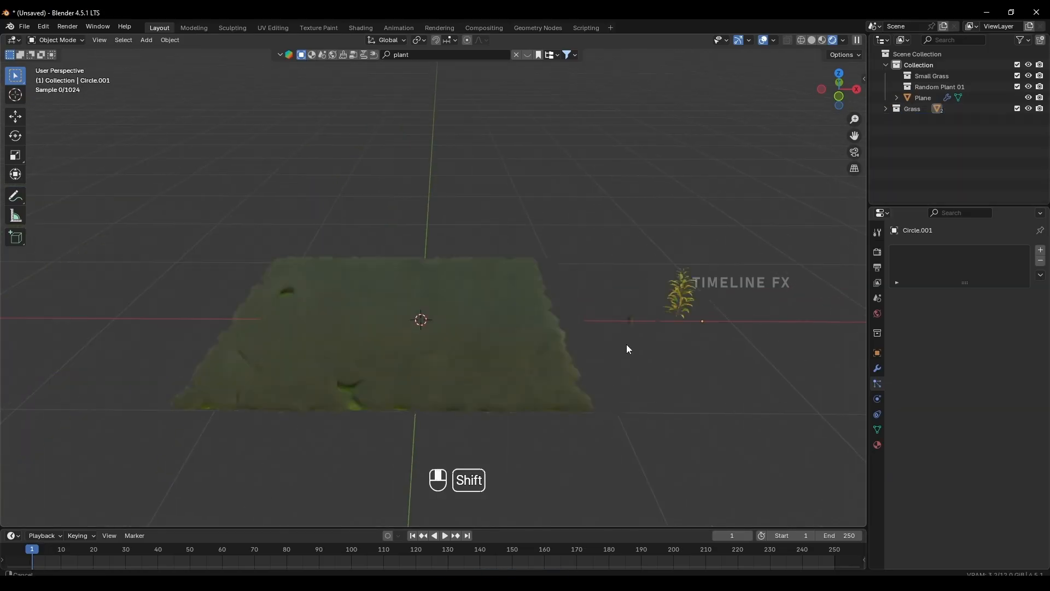
left_click(494, 347)
scroll(933, 428, "down", 6)
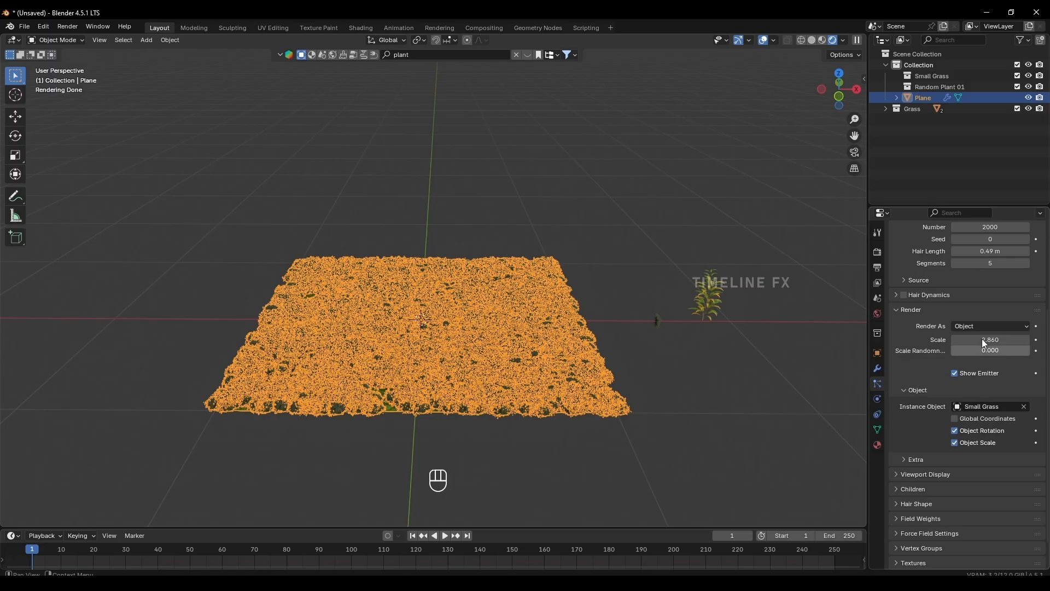
left_click(972, 326)
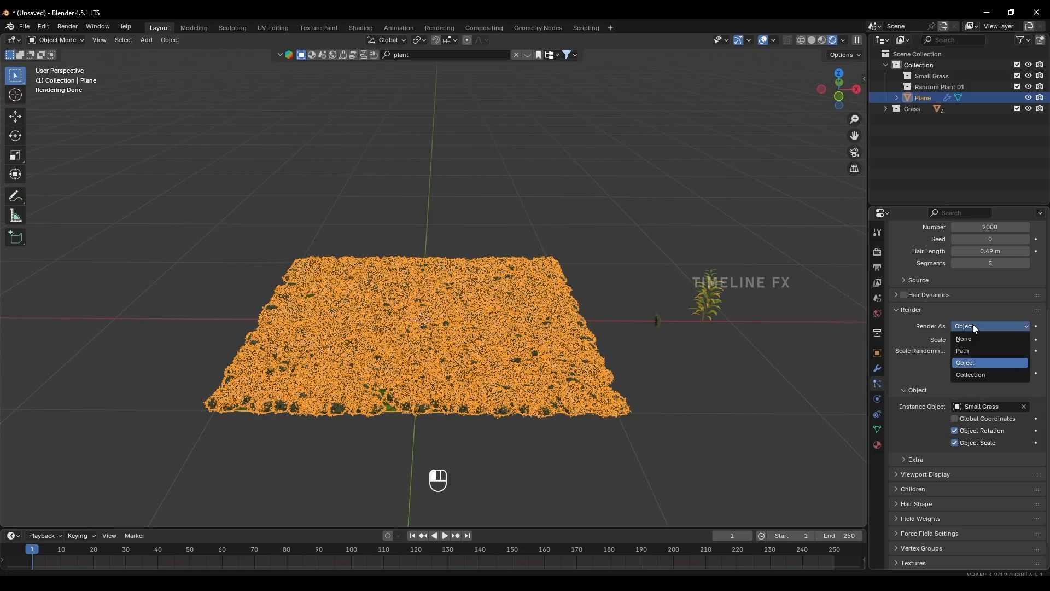
left_click(964, 375)
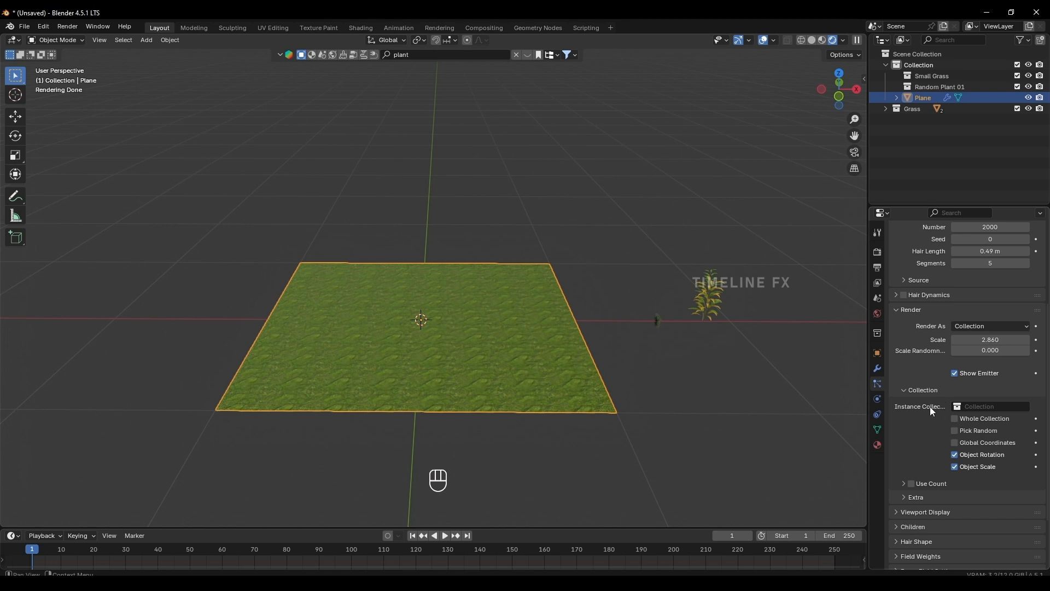
left_click(979, 406)
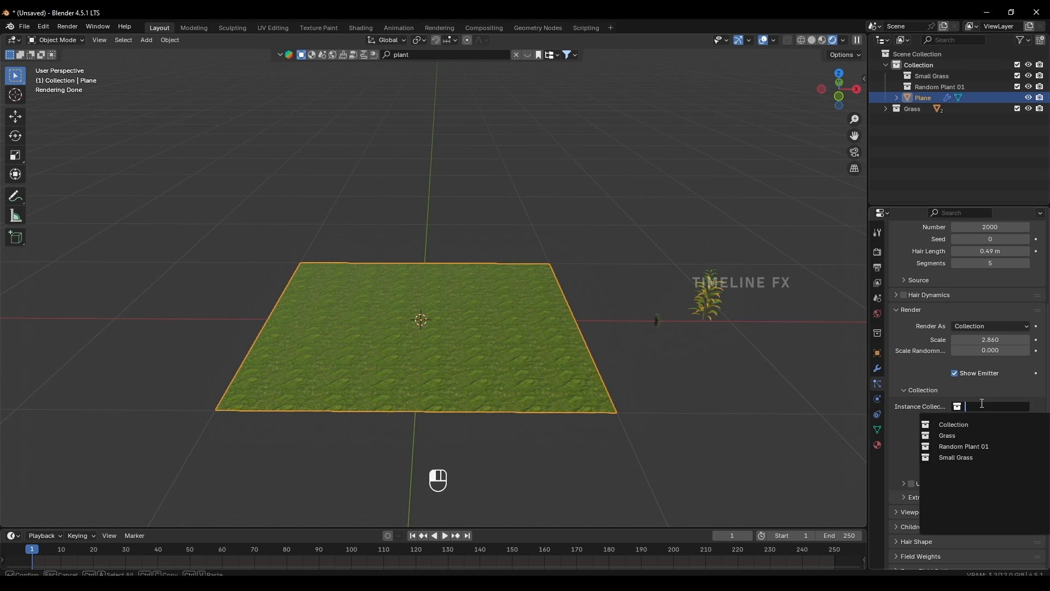
left_click(957, 436)
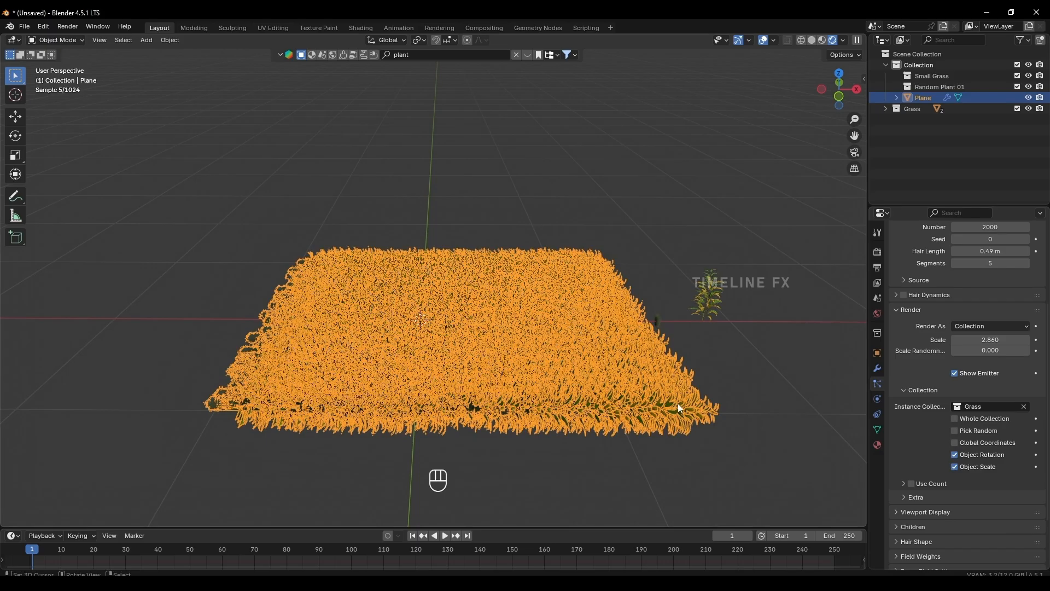
Rotate the plant object beside the grass plane 90° about the global Y axis.
right_click(668, 445)
middle_click_drag(609, 414, 563, 373, "shift")
scroll(556, 378, "up", 4)
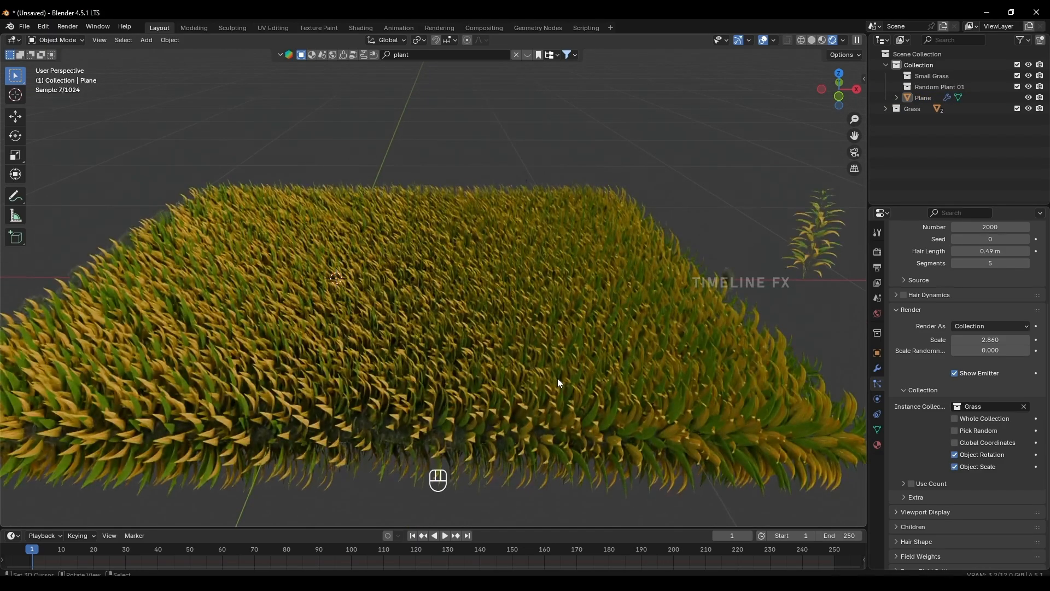
middle_click_drag(501, 323, 652, 248)
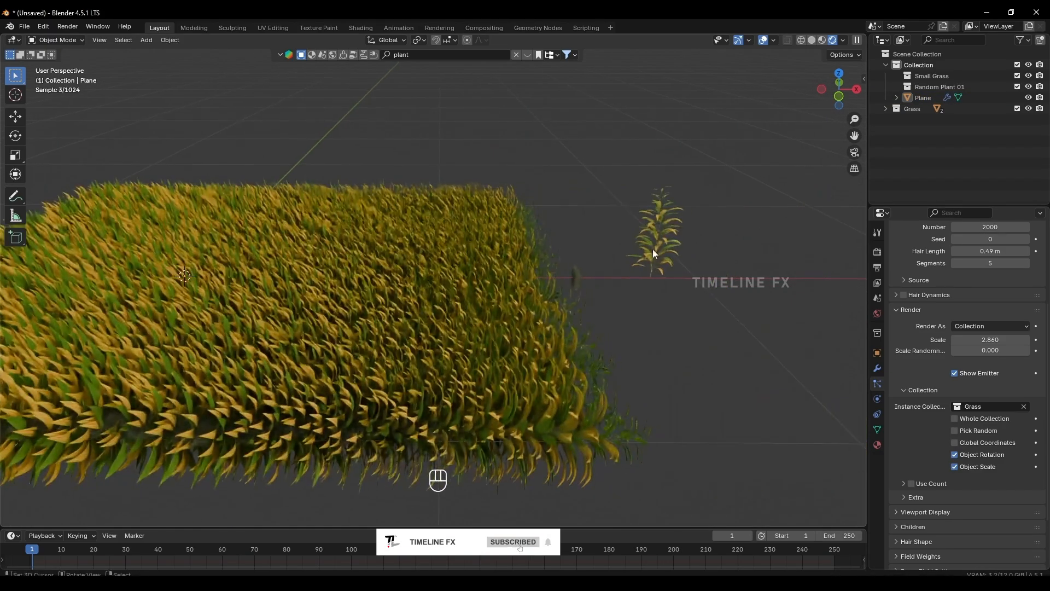
left_click(652, 259)
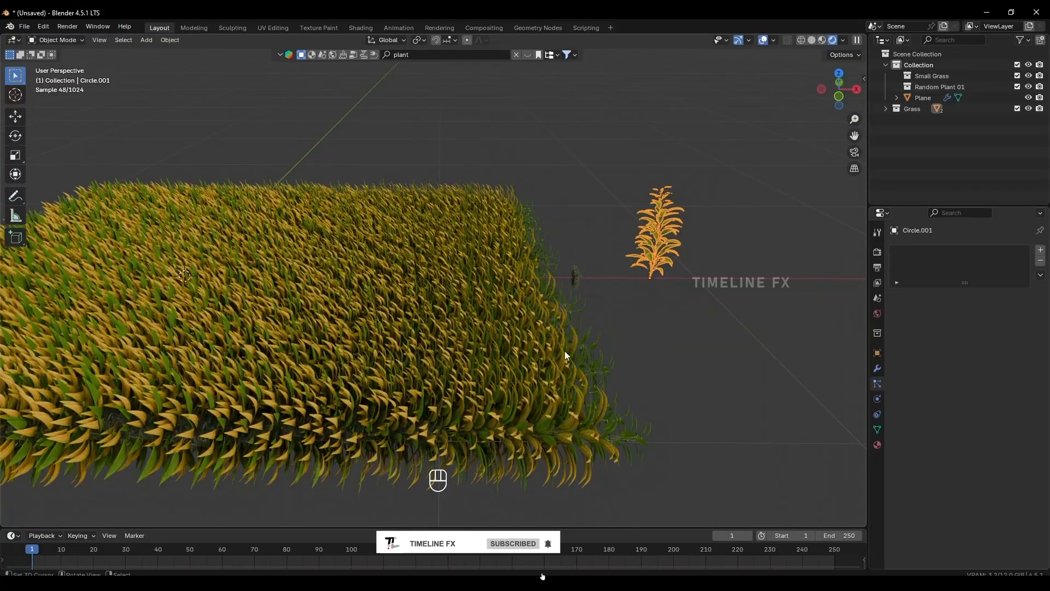
key("r")
key("x")
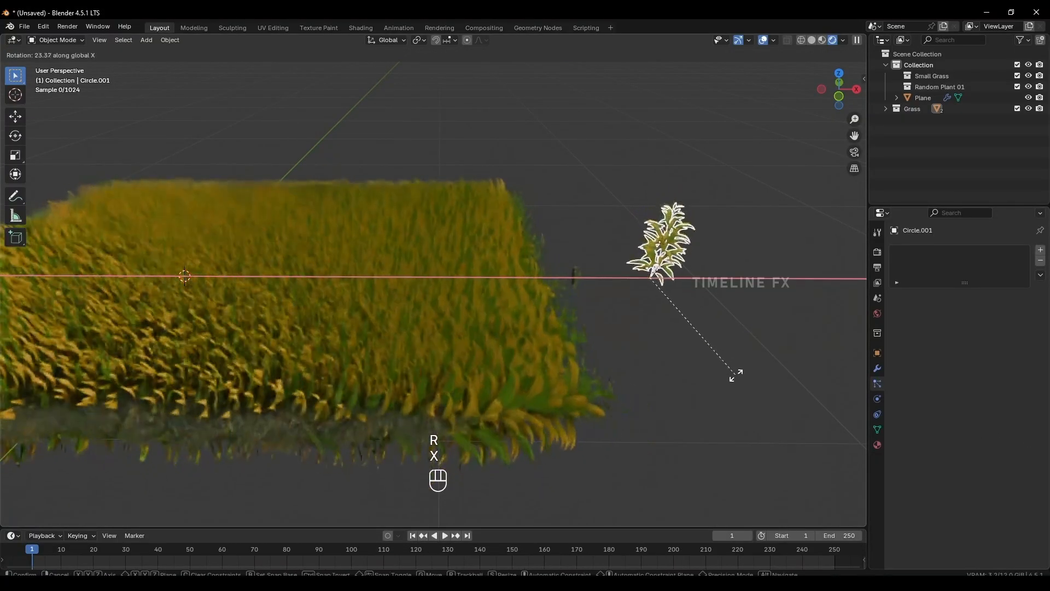
key("y")
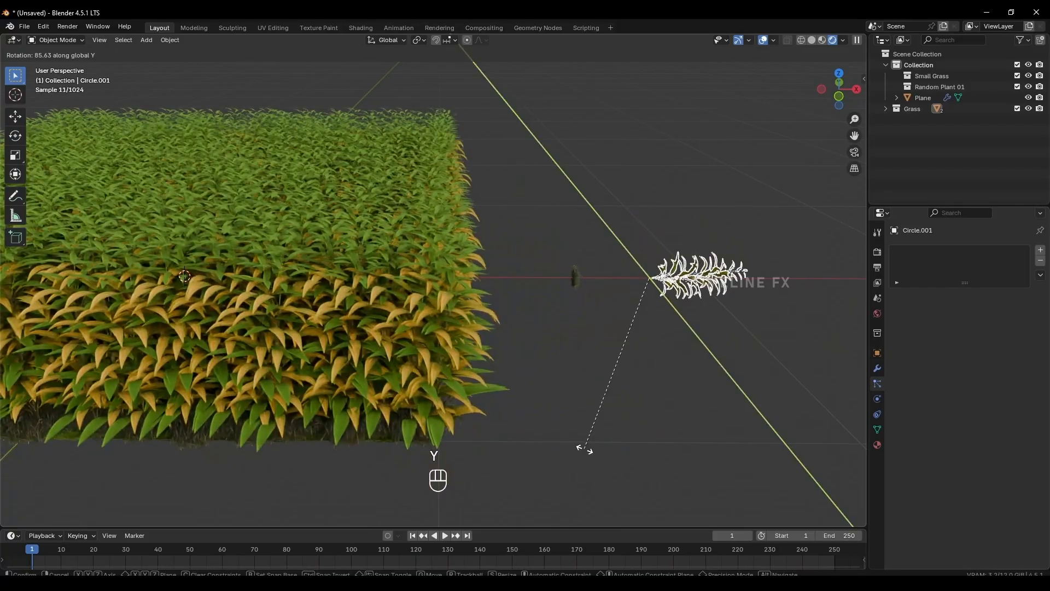
key("KP_9")
key("KP_0")
key("KP_Enter")
scroll(547, 429, "down", 3)
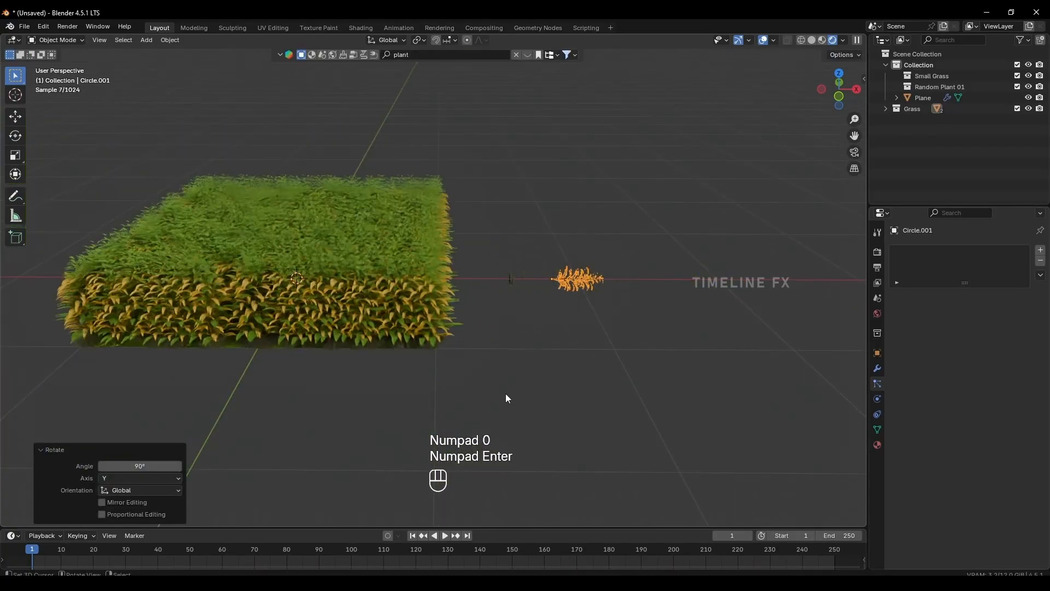
Set the number of hair particles on the plane to 1000.
middle_click_drag(506, 392, 696, 395, "shift")
scroll(512, 341, "up", 3)
right_click(525, 347)
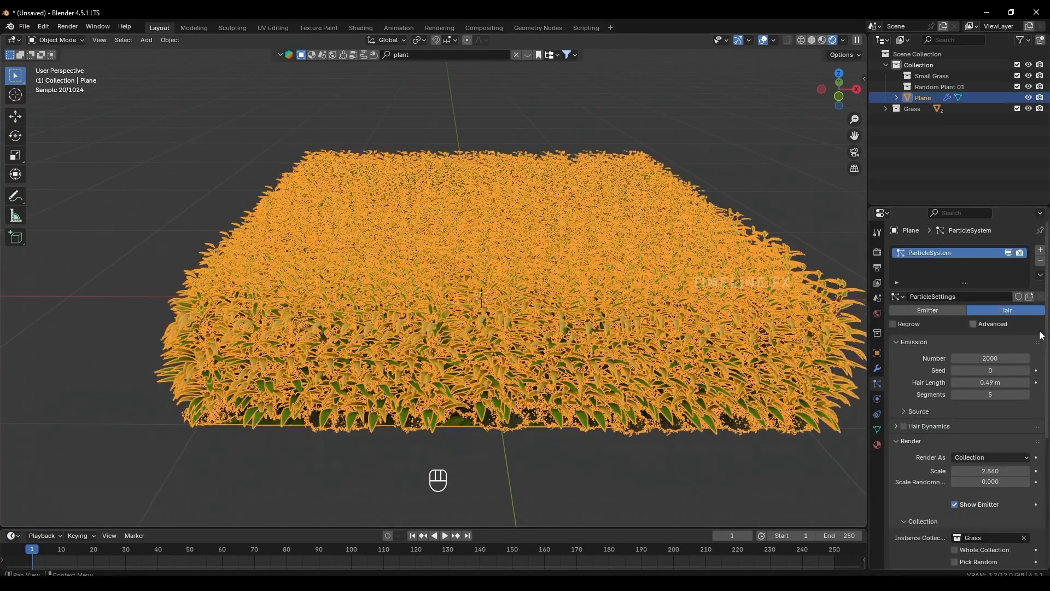
left_click(988, 358)
type("100")
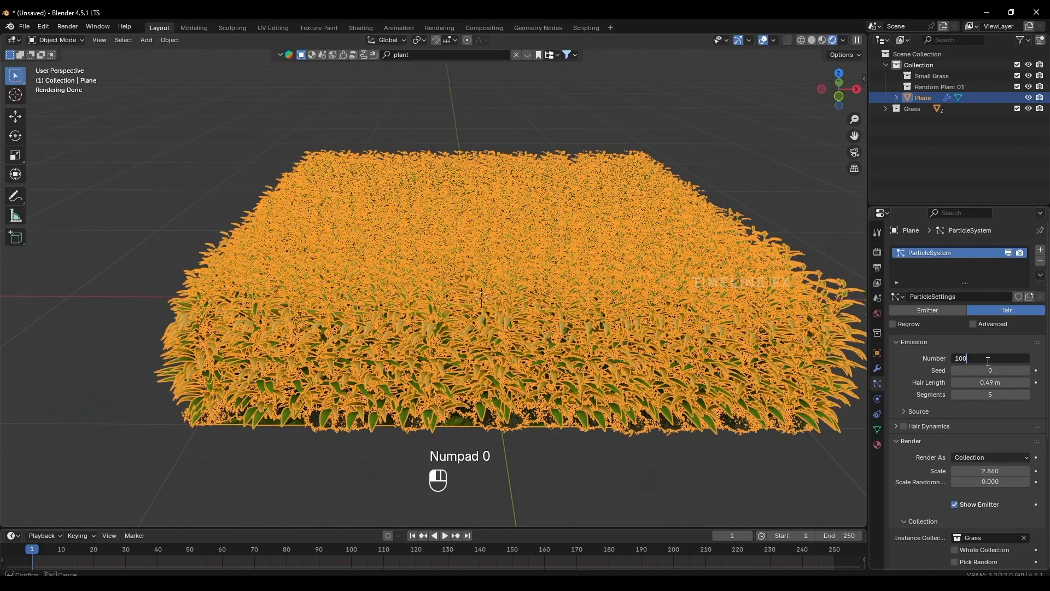
key("Return")
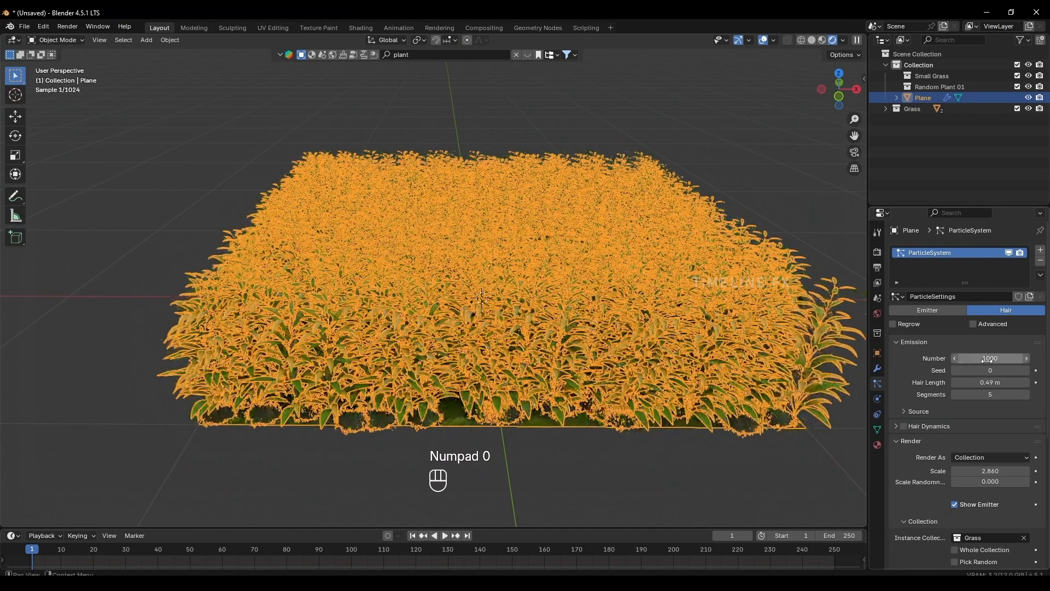
Reduce the render scale of the plane's hair particles to 0.540.
scroll(658, 352, "down", 3)
middle_click_drag(666, 339, 574, 331, "shift")
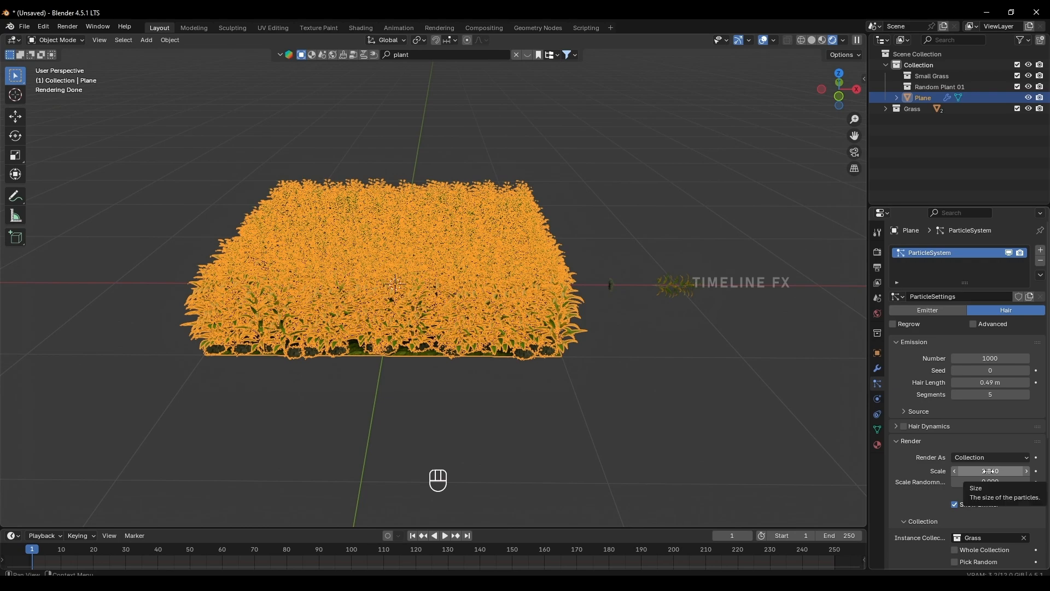
mouse_move(988, 471)
left_mouse_down()
mouse_move(1000, 471)
mouse_move(975, 471)
left_mouse_up()
Examine the scattered plants and grass tufts up close and from a distance to judge their size and spacing.
scroll(698, 373, "up", 3)
scroll(699, 373, "up", 1)
middle_click_drag(699, 374, 636, 295, "shift")
scroll(628, 318, "up", 2)
right_click(705, 318)
middle_click_drag(712, 320, 632, 331)
scroll(623, 337, "up", 4)
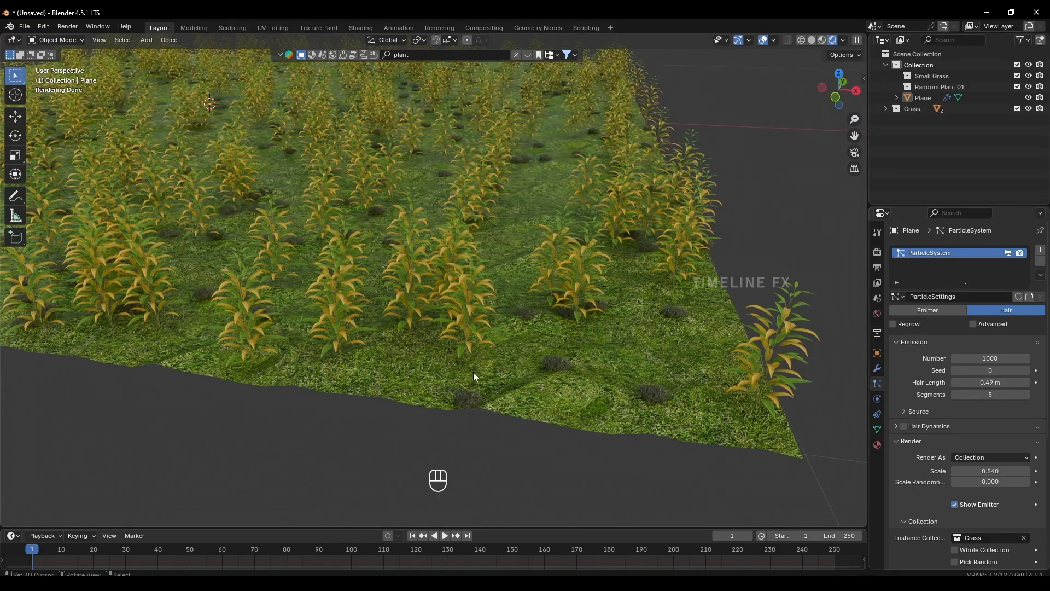
scroll(595, 353, "down", 4)
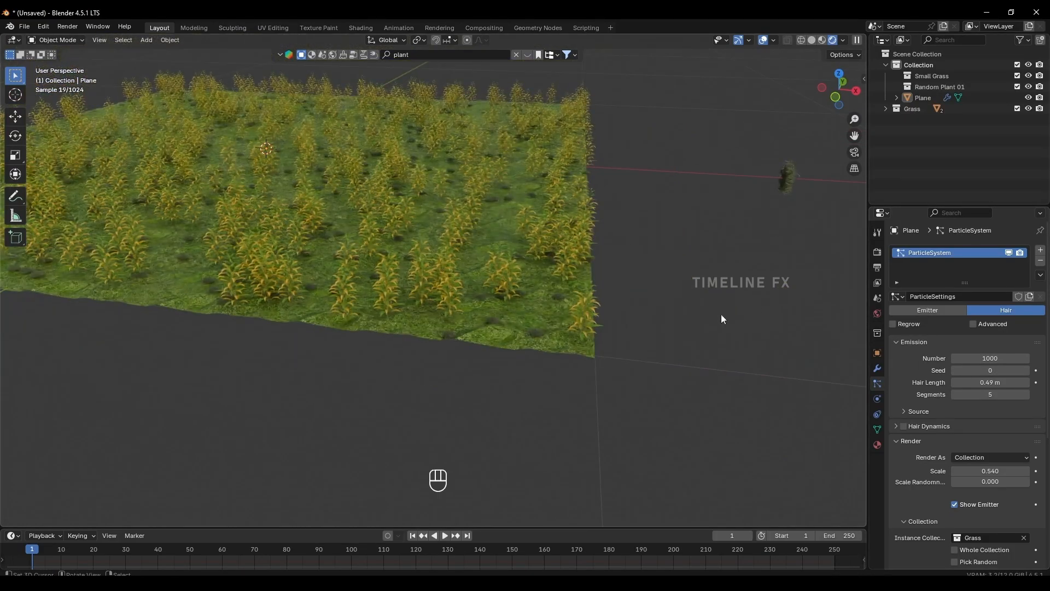
scroll(659, 293, "down", 3)
scroll(642, 241, "down", 2)
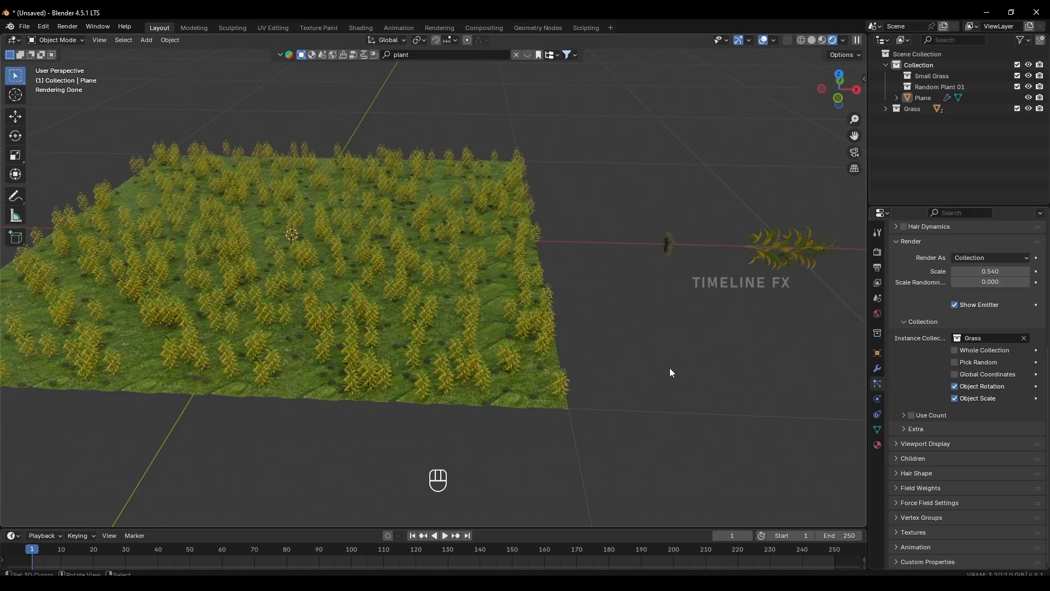
Enable Use Count for the instanced Grass collection and set the Small Grass count to 27.
left_click(903, 416)
left_click(911, 415)
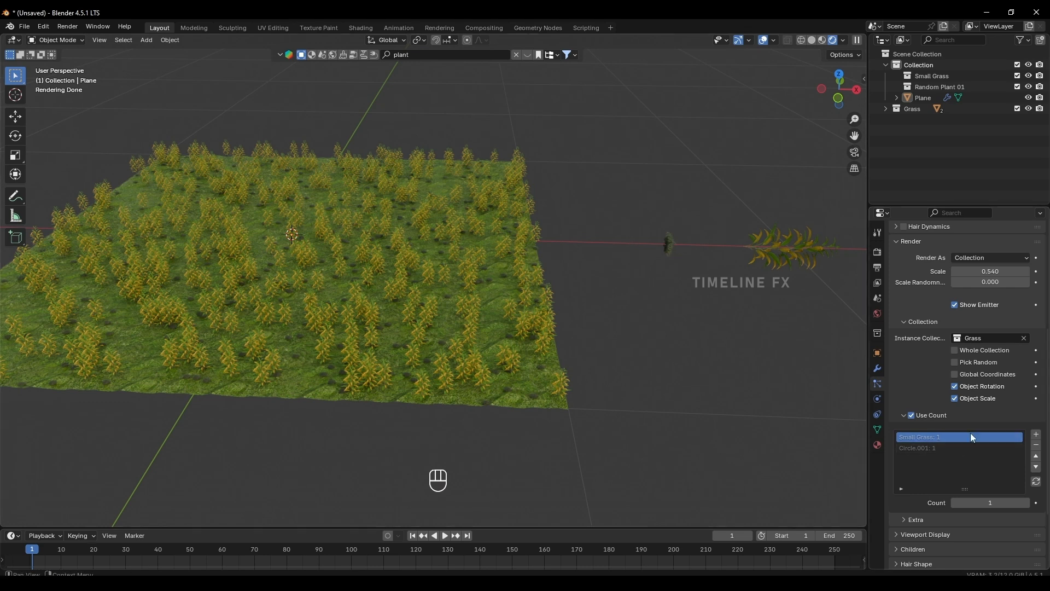
left_click(926, 447)
left_click(923, 437)
left_click(923, 450)
left_click(919, 438)
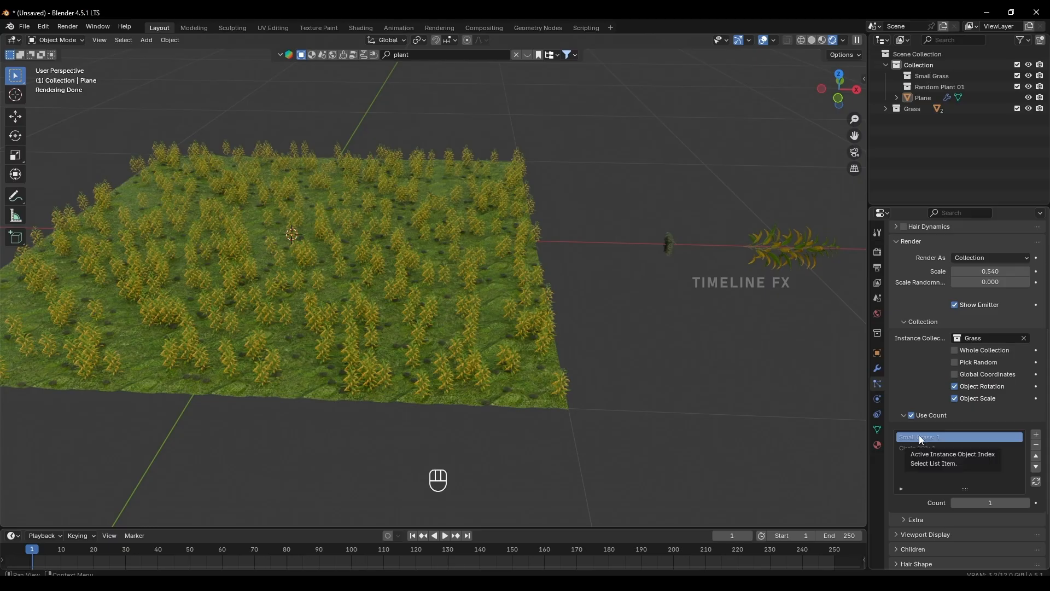
left_click(921, 448)
left_click(920, 439)
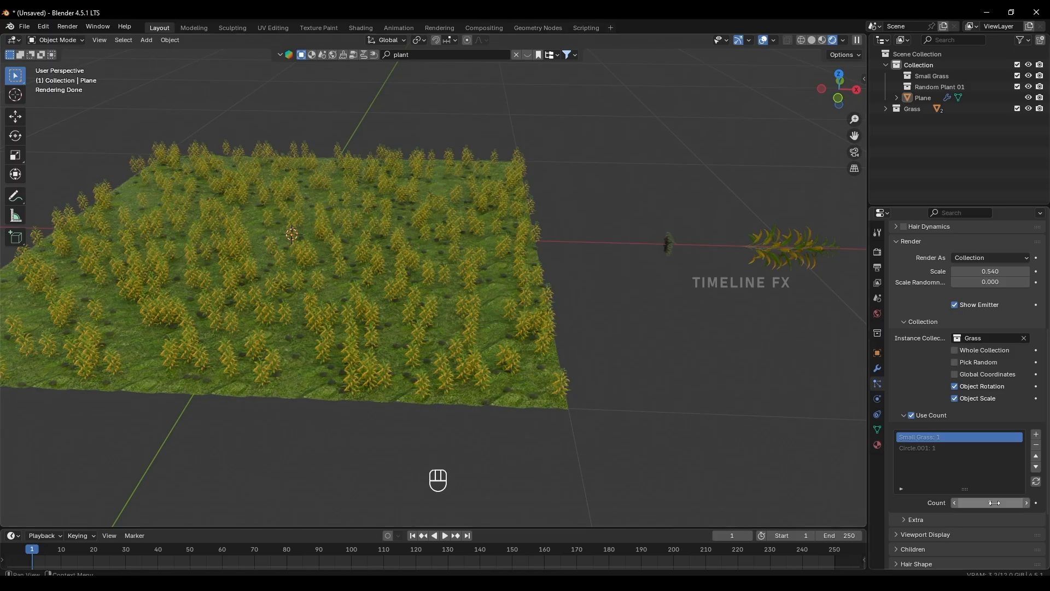
left_click_drag(988, 503, 1016, 502)
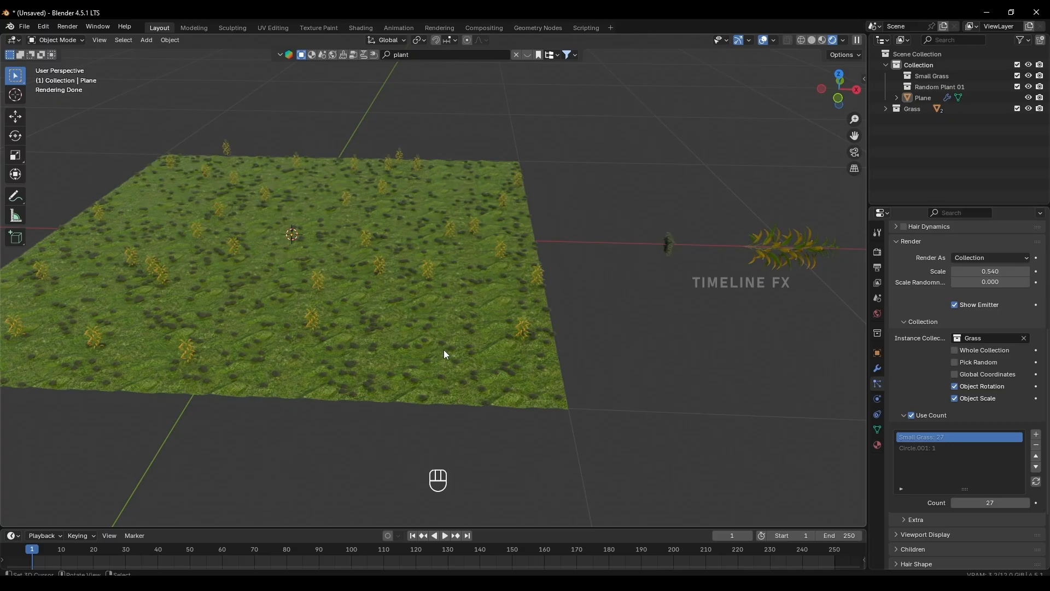
Set the Scale Randomness of the hair particles to 0.500.
scroll(944, 368, "up", 5)
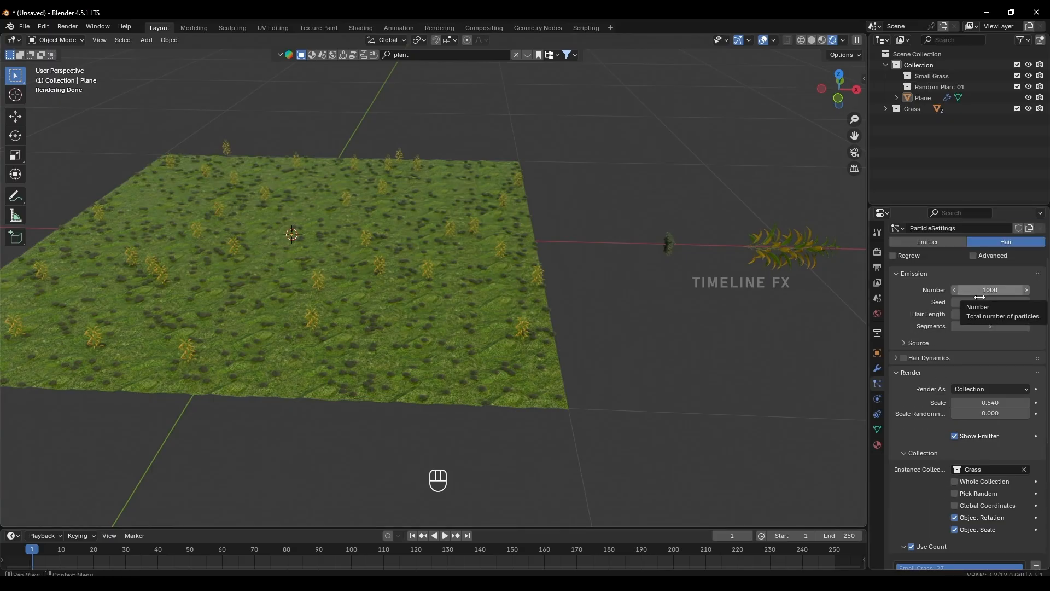
scroll(924, 438, "down", 3)
scroll(946, 485, "down", 2)
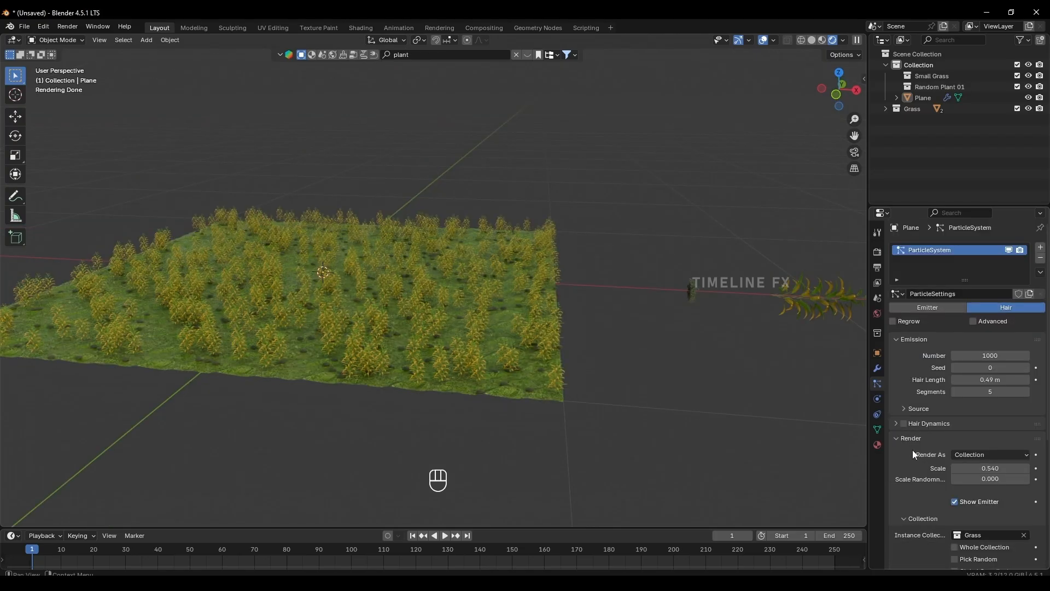
left_click_drag(976, 477, 1006, 478)
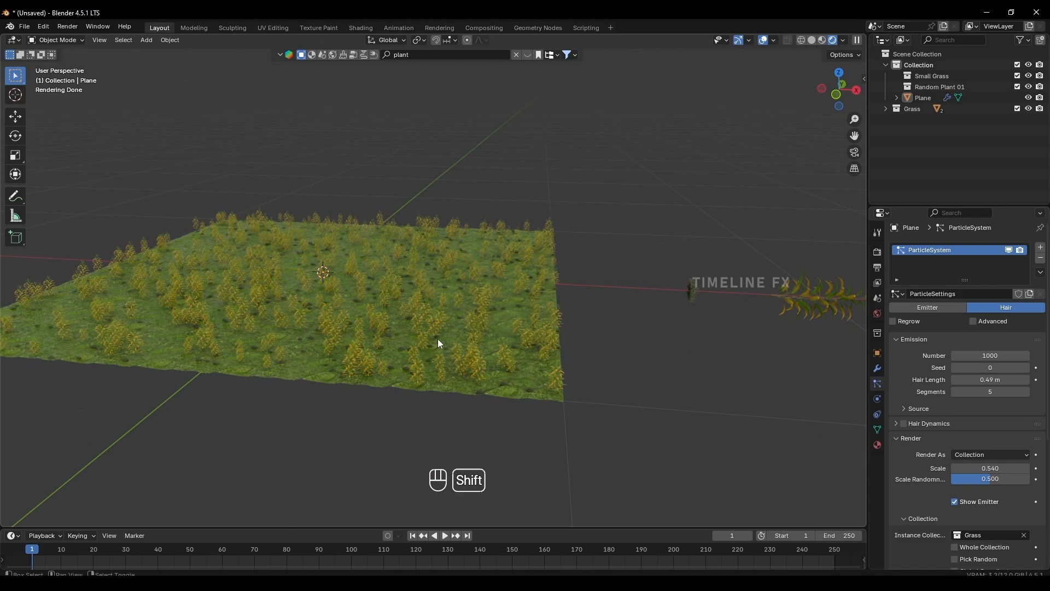
Examine the size variation of the plants across the field, both up close and from farther away.
middle_click_drag(437, 339, 464, 326, "shift")
scroll(463, 326, "up", 3)
middle_click_drag(421, 375, 438, 317, "shift")
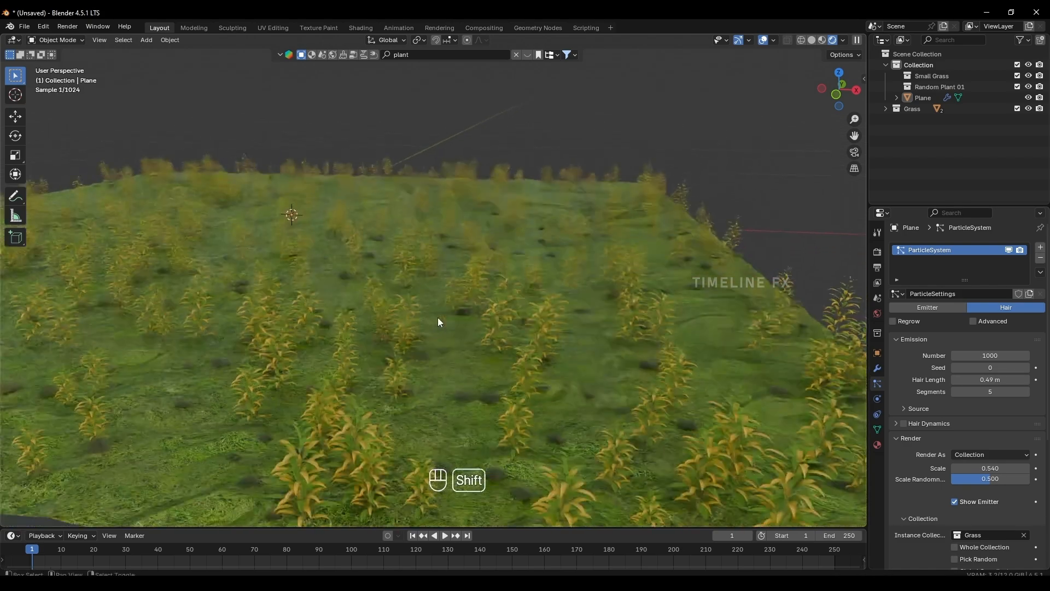
scroll(438, 317, "up", 2)
middle_click_drag(405, 392, 412, 292, "shift")
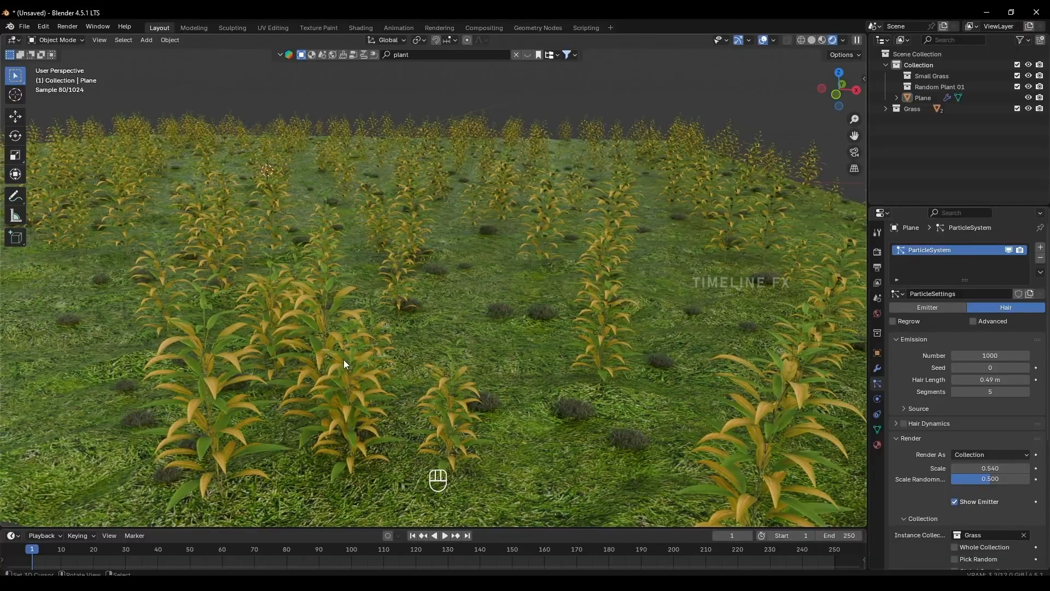
scroll(342, 368, "down", 3)
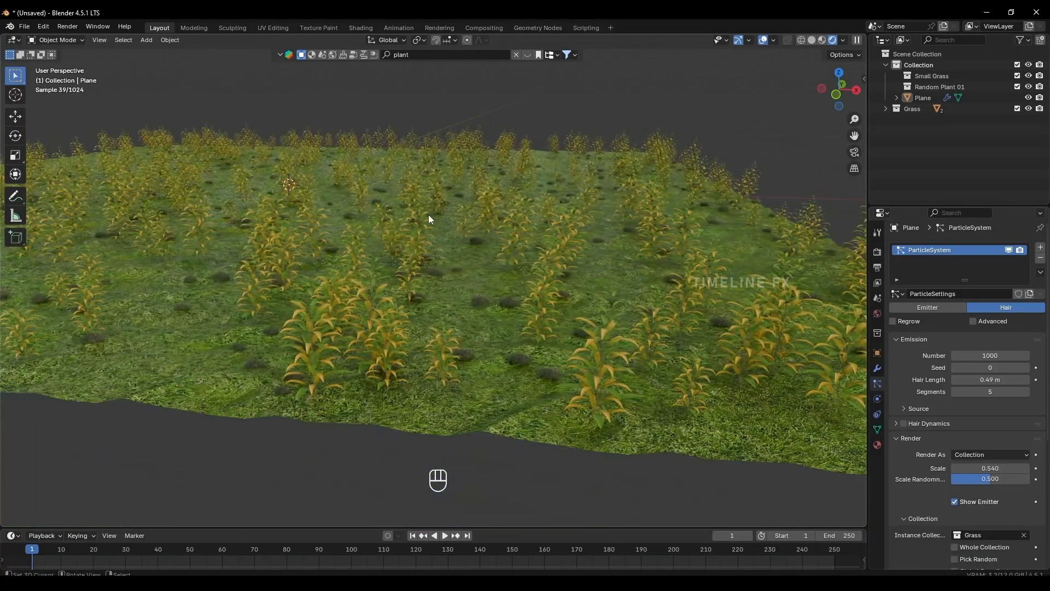
scroll(428, 225, "down", 5)
Render the hair particles as Object using Small Grass, with number 2000, scale 2.450 and scale randomness 0.000.
left_click(987, 455)
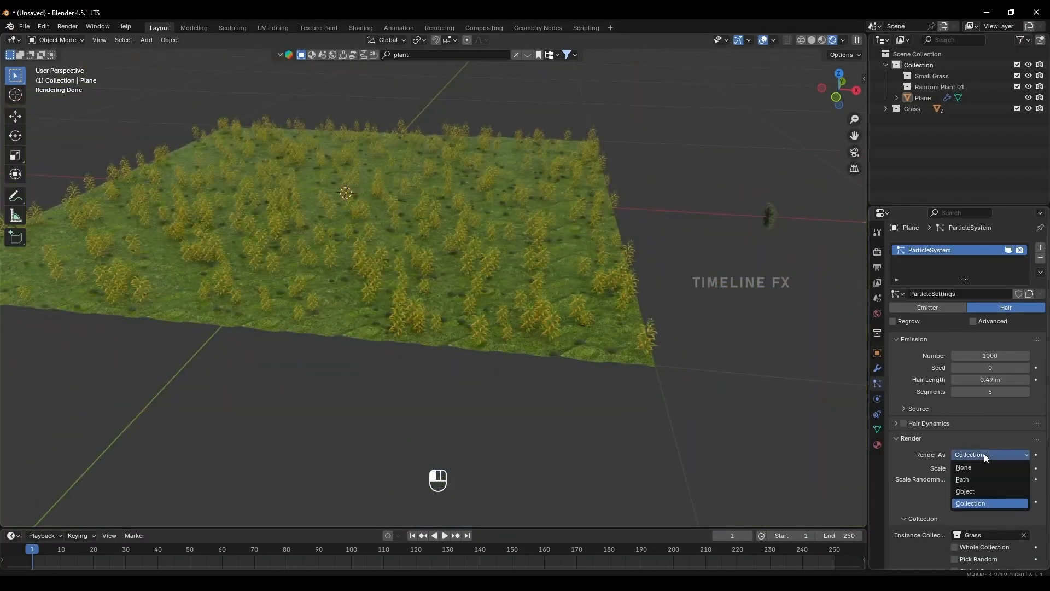
left_click(973, 490)
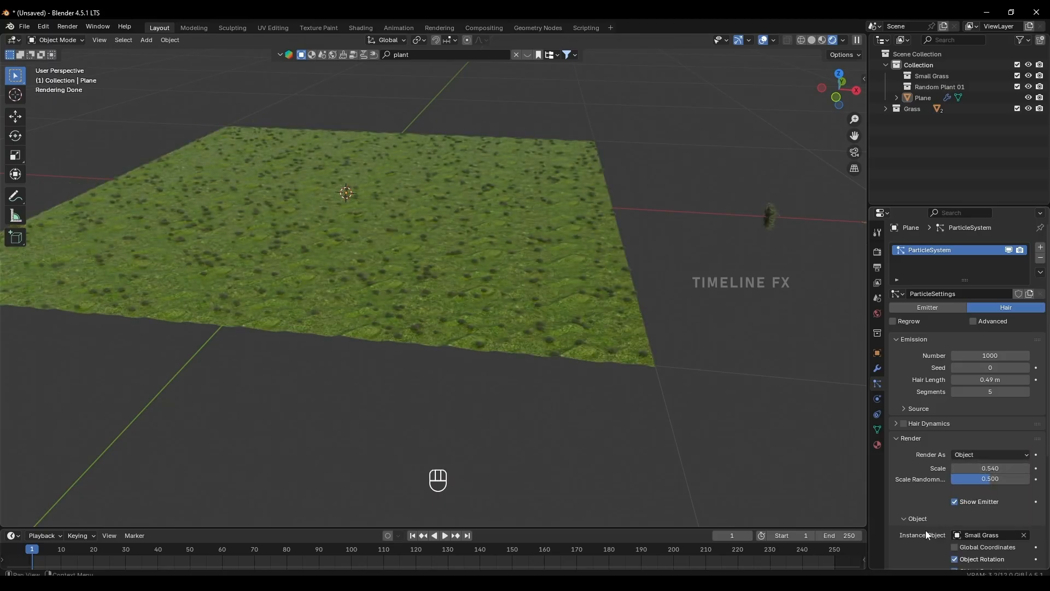
scroll(947, 493, "down", 3)
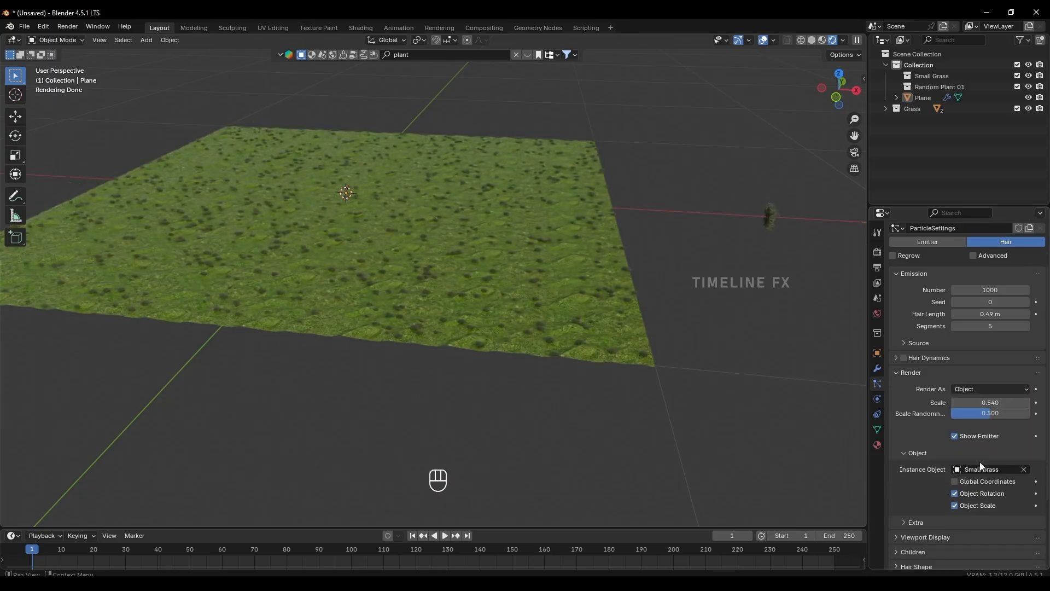
scroll(957, 429, "up", 3)
double_click(989, 358)
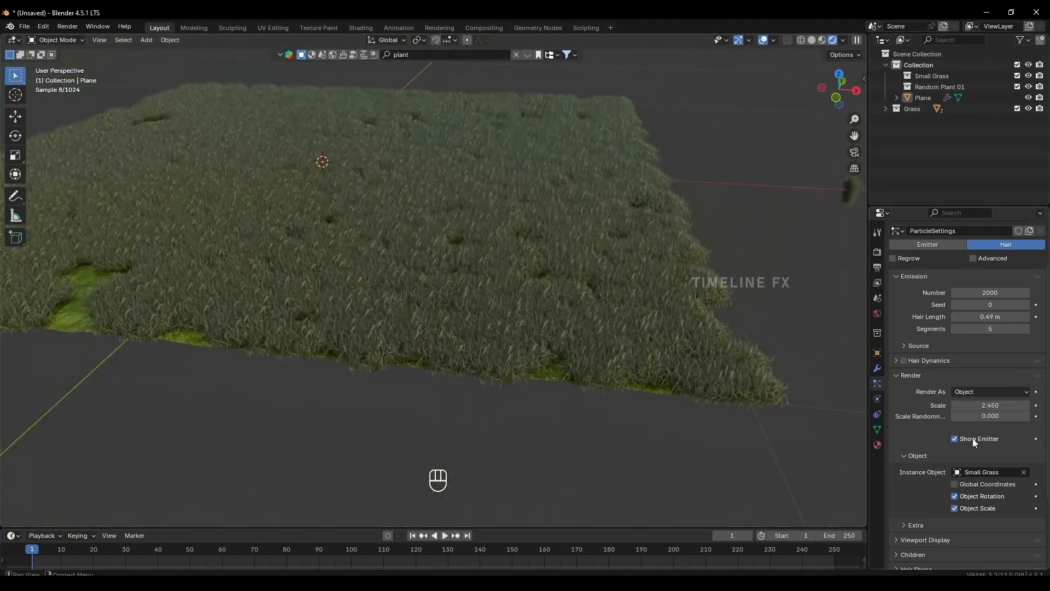
scroll(973, 438, "down", 3)
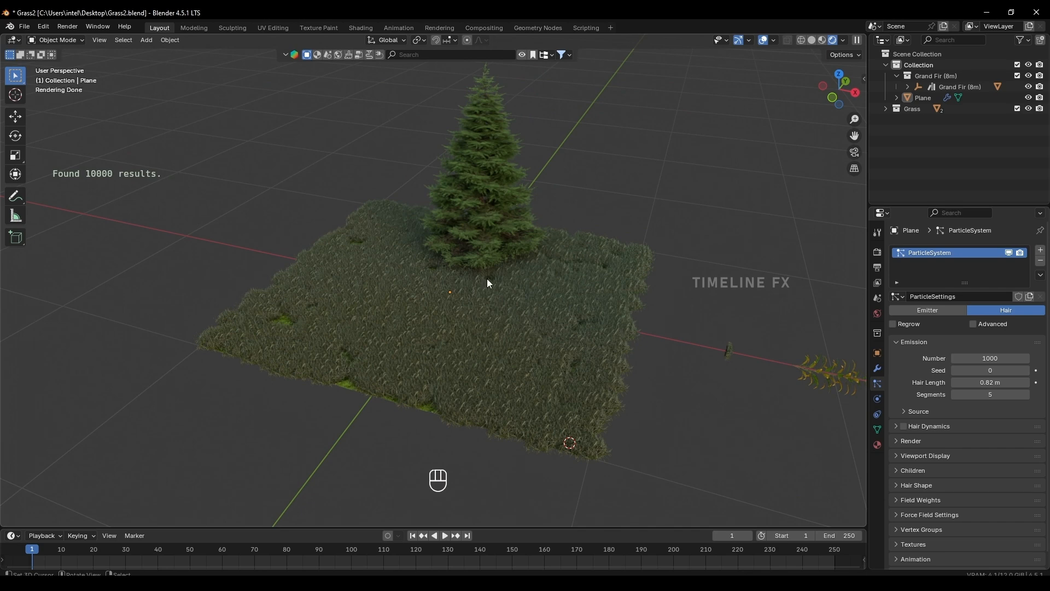
Switch the viewport shading to Material Preview and view the field and fir tree from another side.
left_click(822, 40)
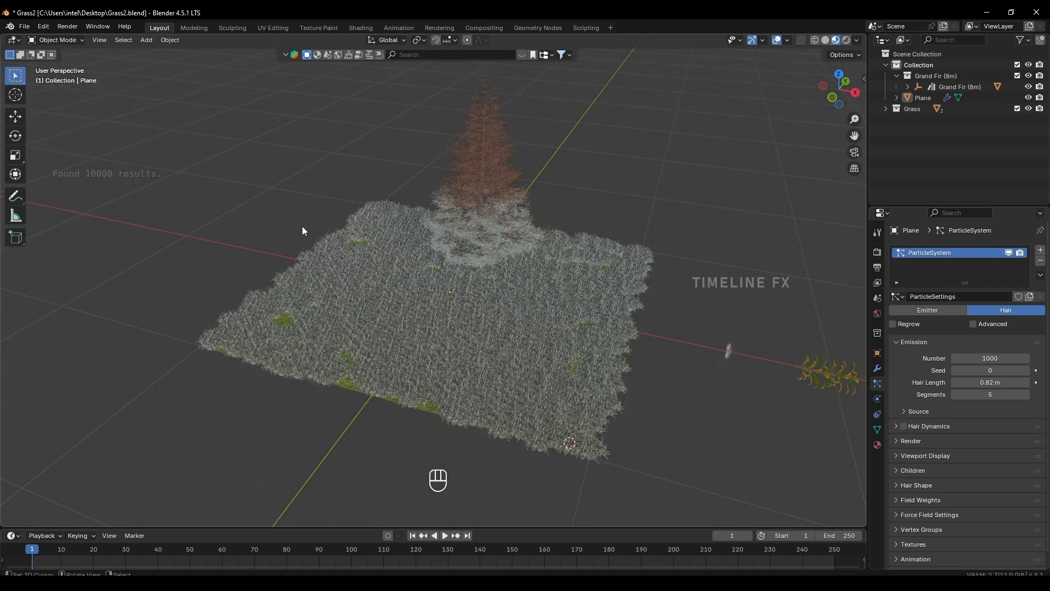
middle_click_drag(567, 346, 524, 196)
middle_click_drag(628, 380, 530, 293, "shift")
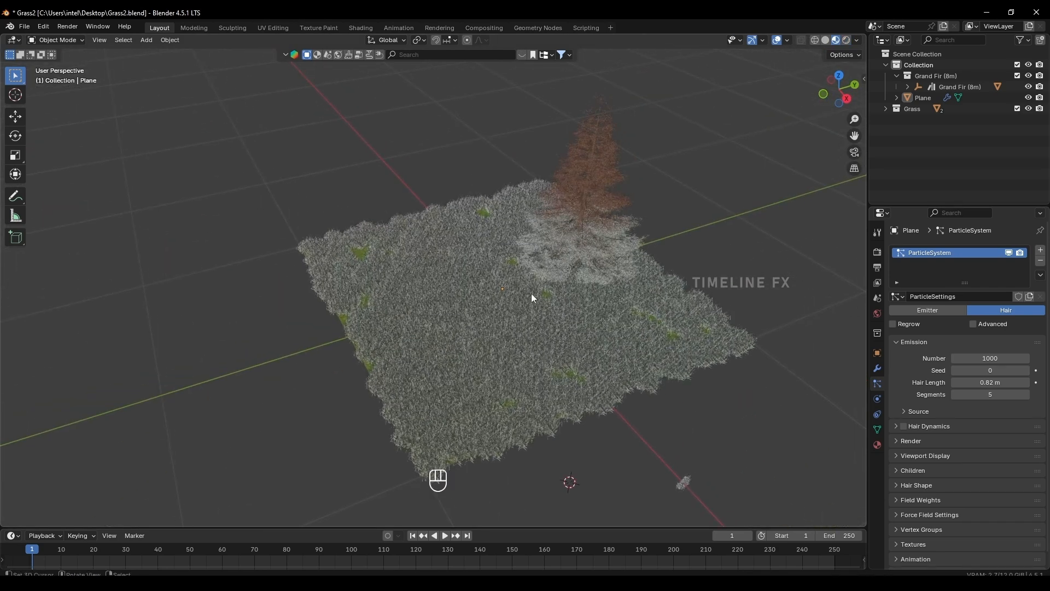
Search the model assets for "road" and add the Scan Dirt road model across the grass plane.
left_click(520, 57)
left_click(482, 54)
type("roa")
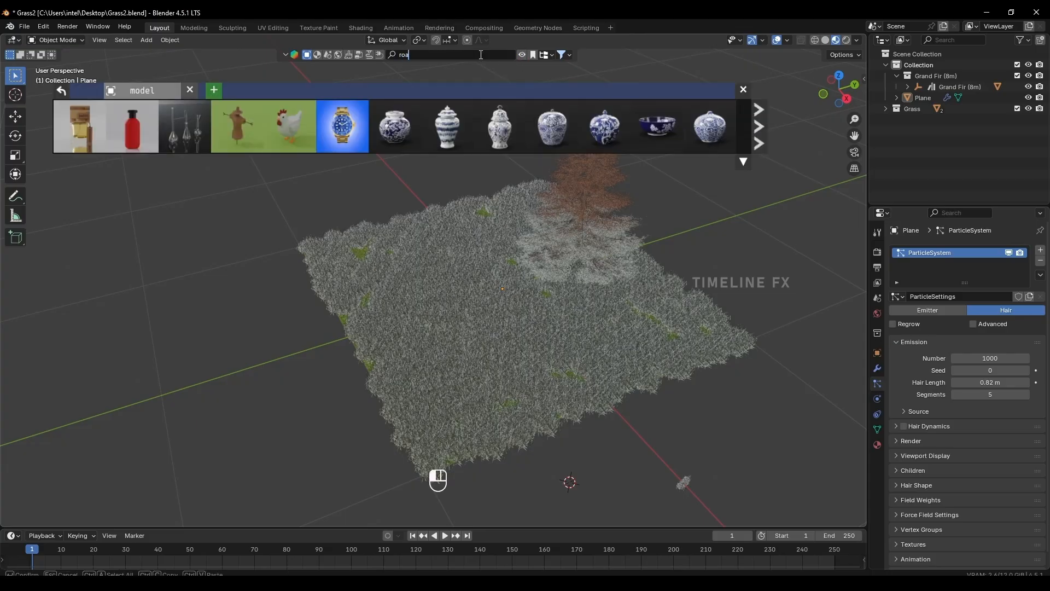
type("d")
key("Return")
mouse_move(263, 135)
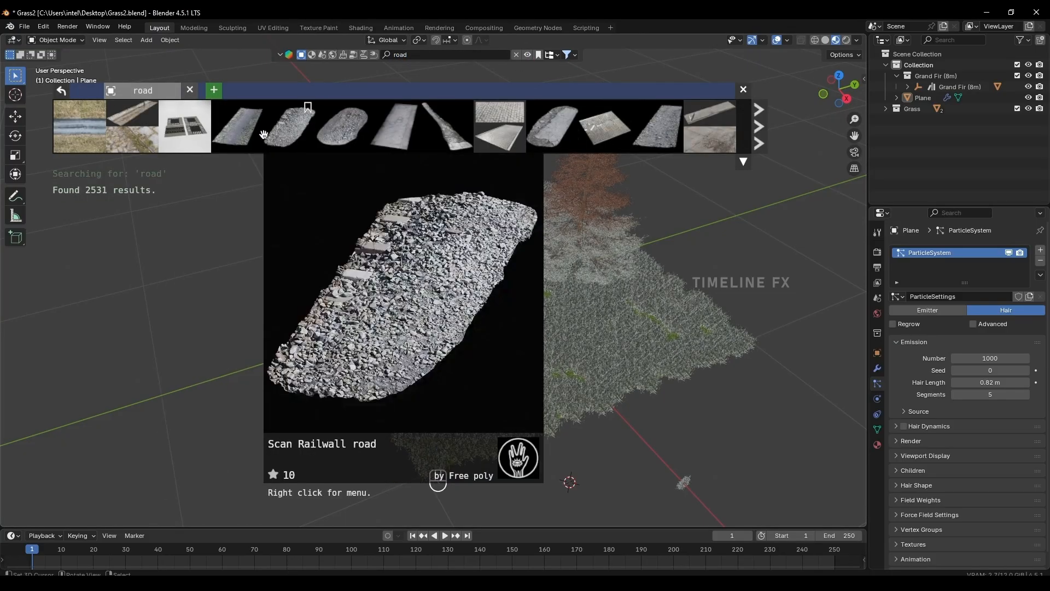
left_click(233, 126)
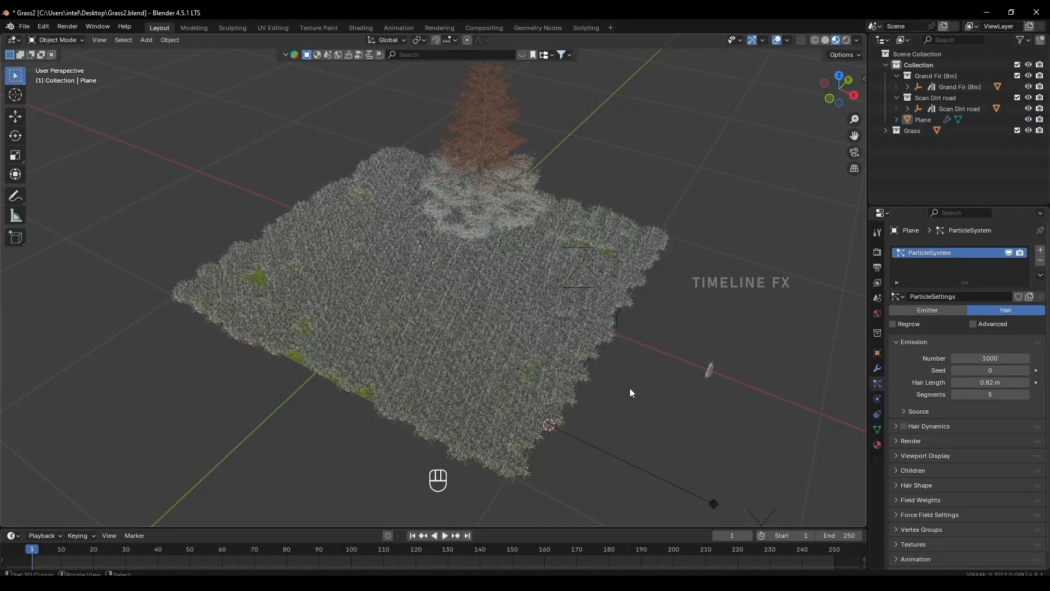
Hide the plane's particle system in the viewport to reveal the road on the bare ground.
middle_click_drag(493, 300, 489, 303, "shift")
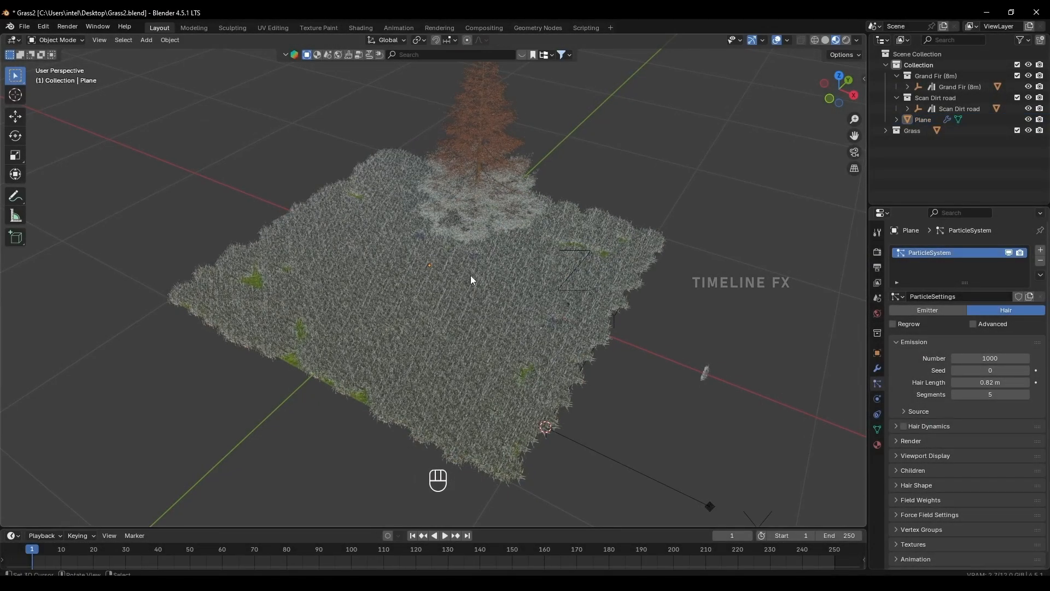
left_click(471, 279)
left_click(1007, 254)
scroll(527, 314, "up", 4)
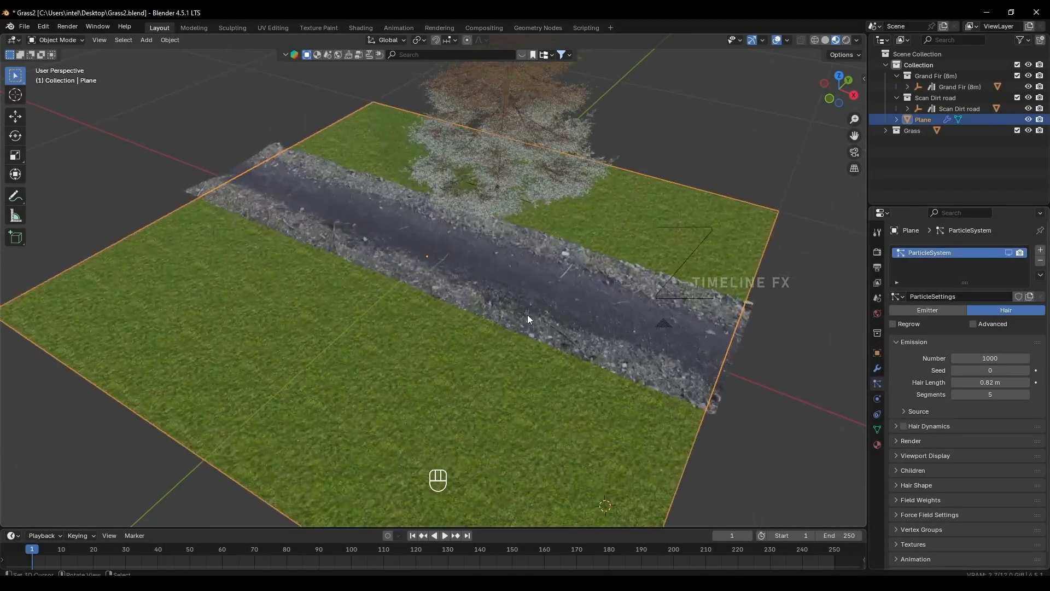
Add a vertex group to the grass plane.
middle_click_drag(527, 314, 383, 349)
scroll(507, 407, "up", 3)
middle_click_drag(508, 407, 489, 348, "shift")
mouse_move(488, 389)
middle_mouse_down()
mouse_move(485, 345)
mouse_move(482, 381)
middle_mouse_up()
scroll(481, 381, "down", 3)
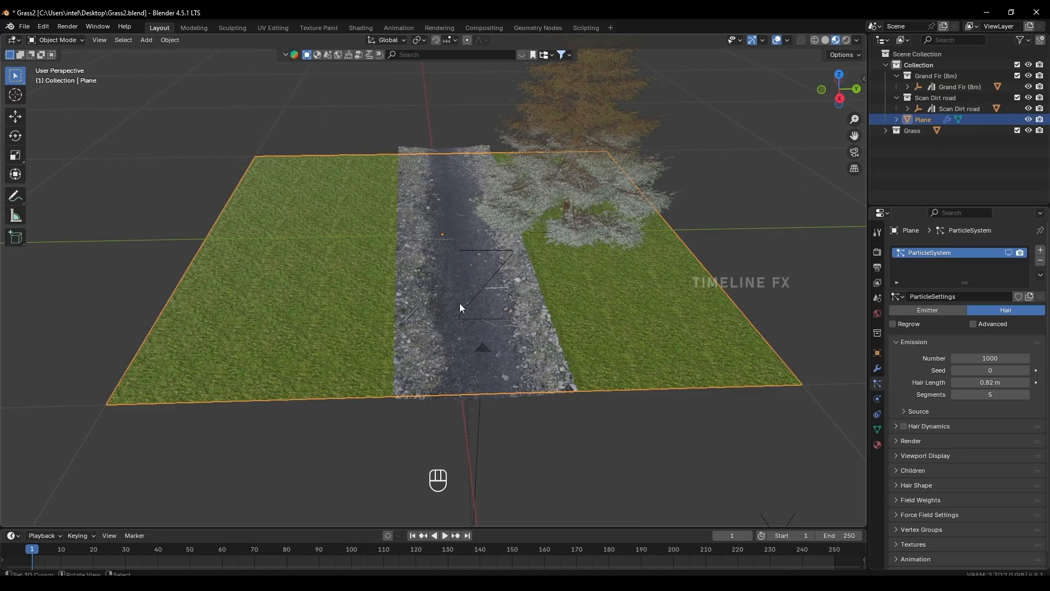
middle_click_drag(458, 299, 465, 336, "shift")
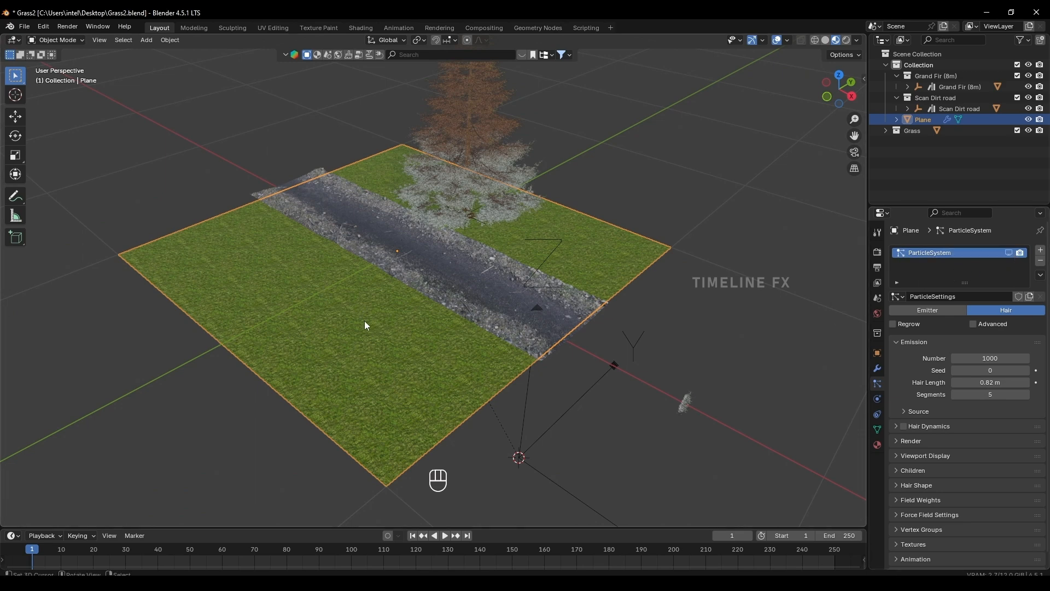
middle_click_drag(651, 307, 684, 317, "shift")
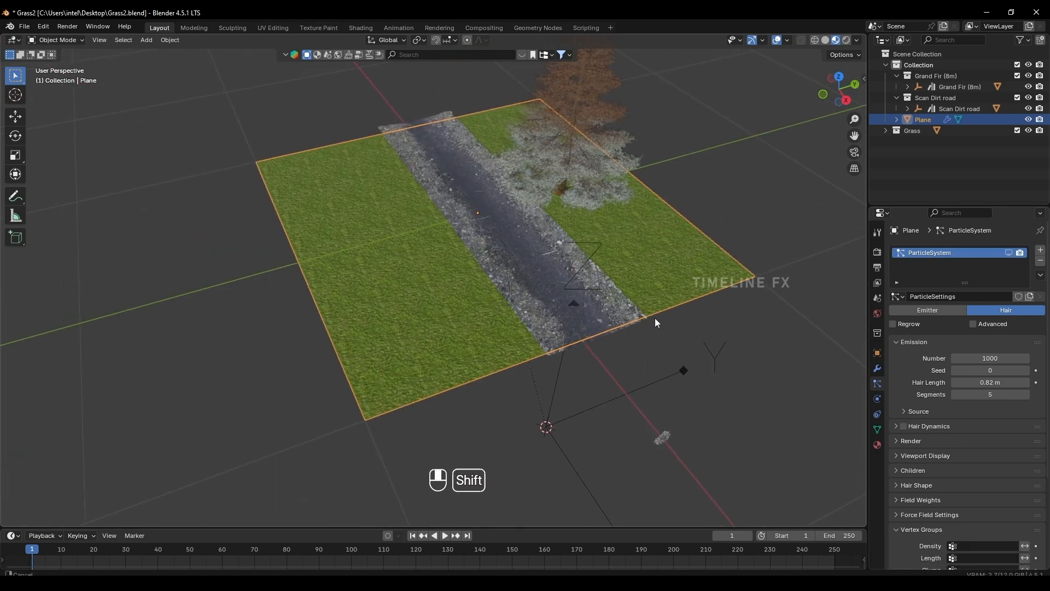
scroll(654, 319, "up", 2)
left_click(877, 431)
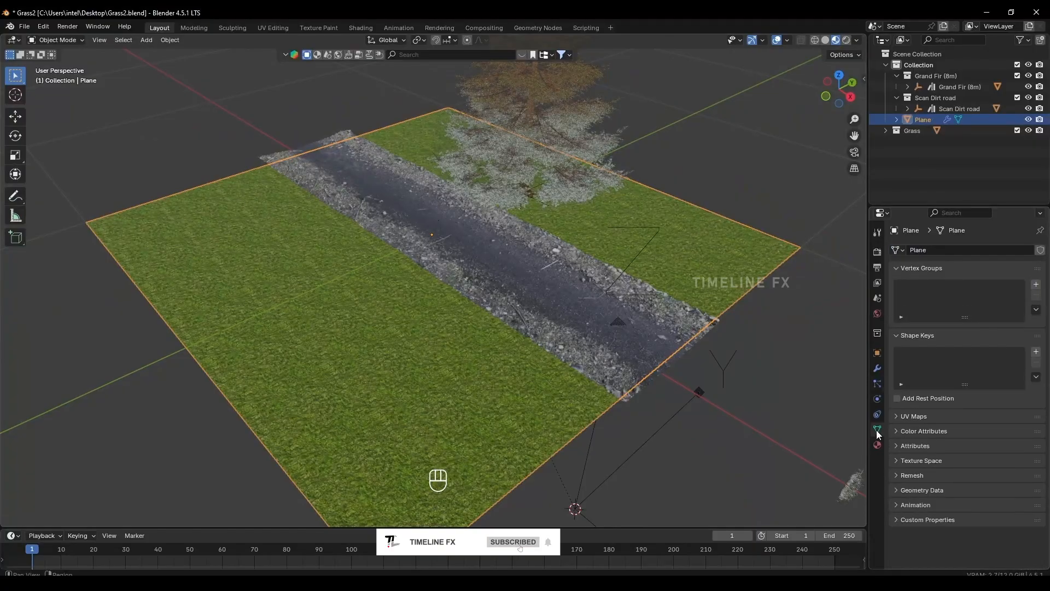
left_click(1036, 286)
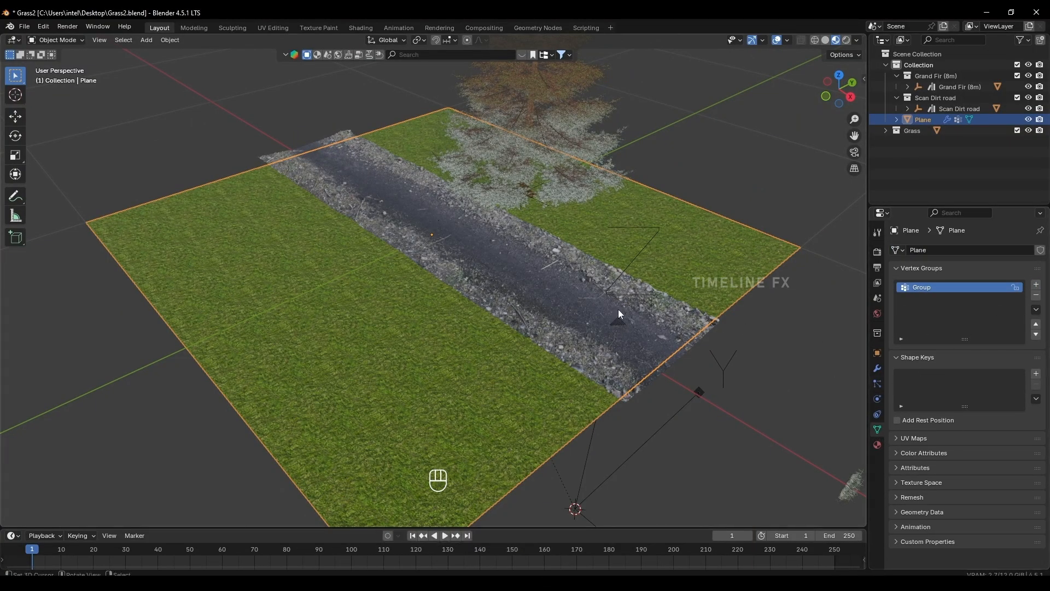
View the new vertex group's weights on the plane in Weight Paint mode and return to Object Mode.
left_click(48, 39)
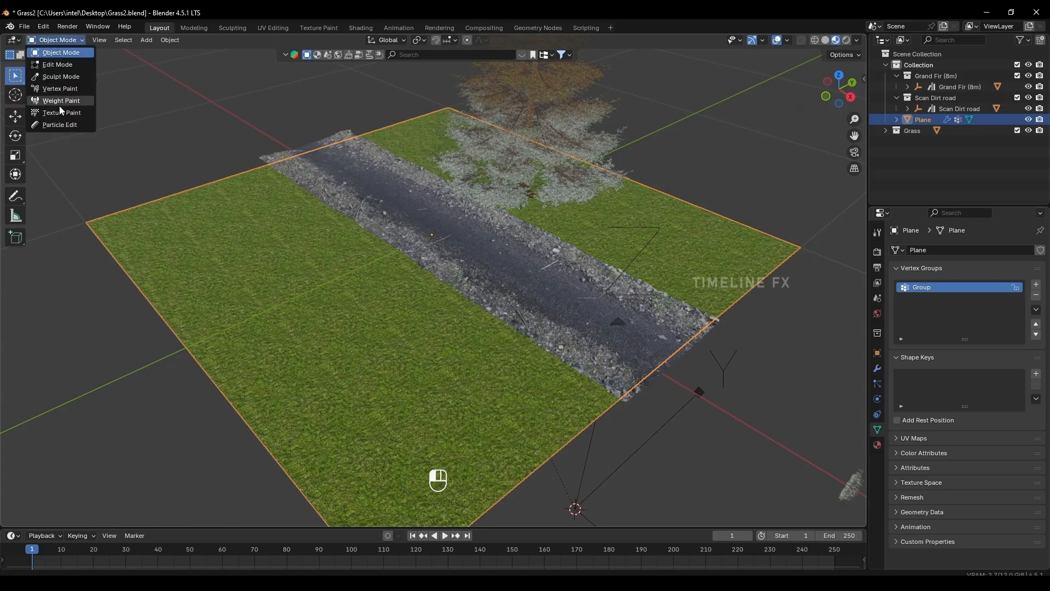
left_click(58, 100)
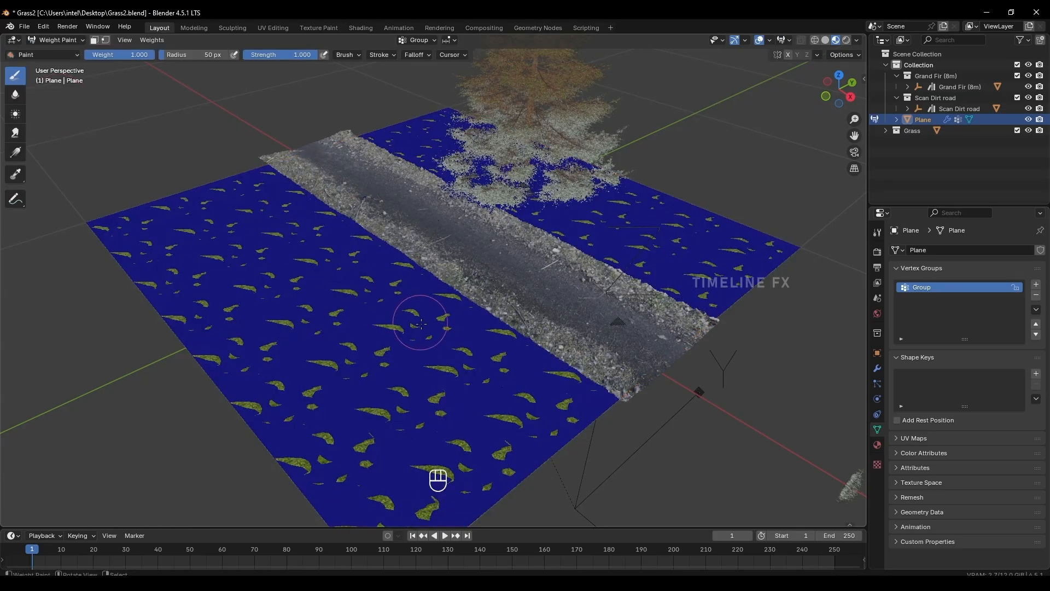
scroll(375, 383, "down", 4)
scroll(414, 312, "up", 4)
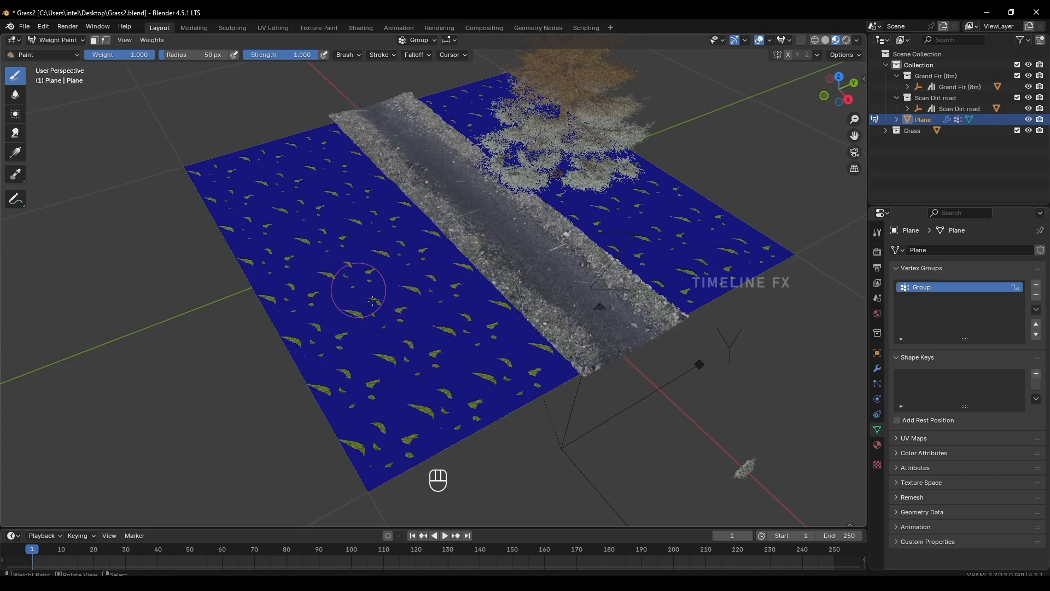
left_click(48, 43)
left_click(55, 53)
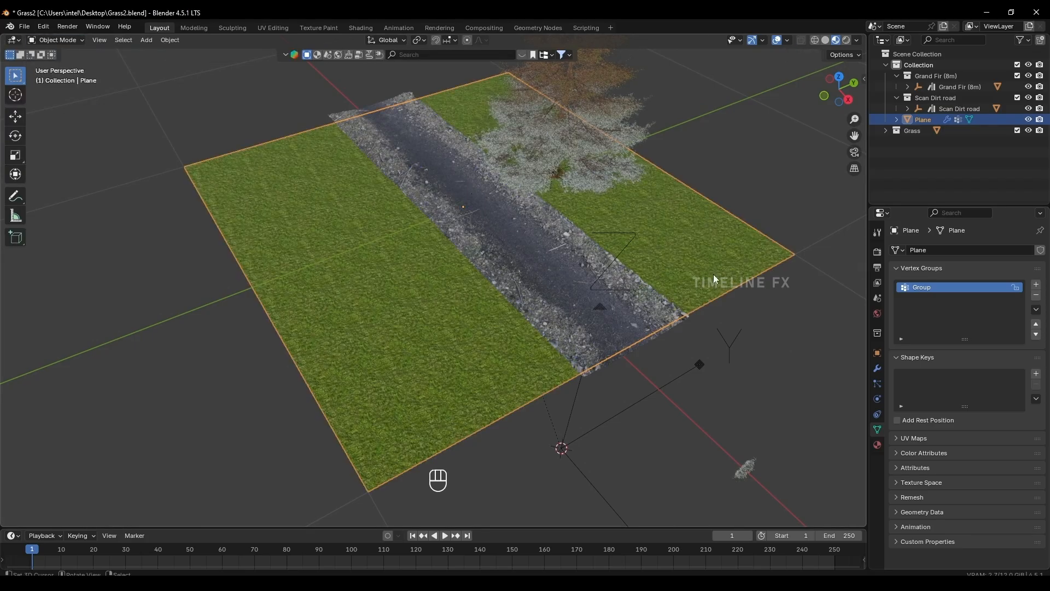
Select the plane's vertices on both sides of the road and assign them to the vertex group with weight 1.000.
key("Tab")
key("a")
key("KP_7")
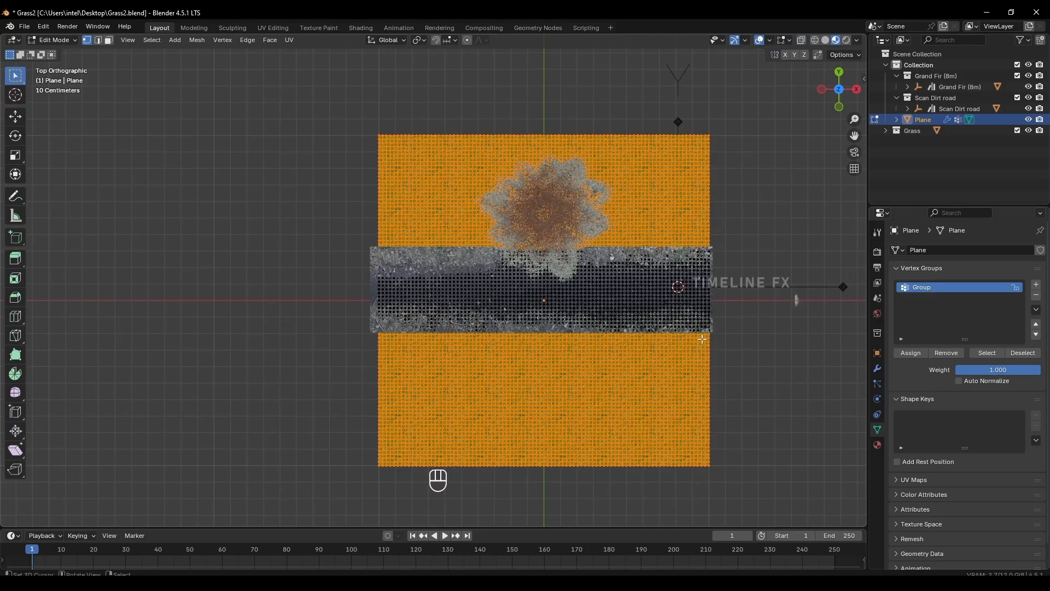
left_click(906, 352)
key("Tab")
middle_click_drag(640, 350, 542, 265)
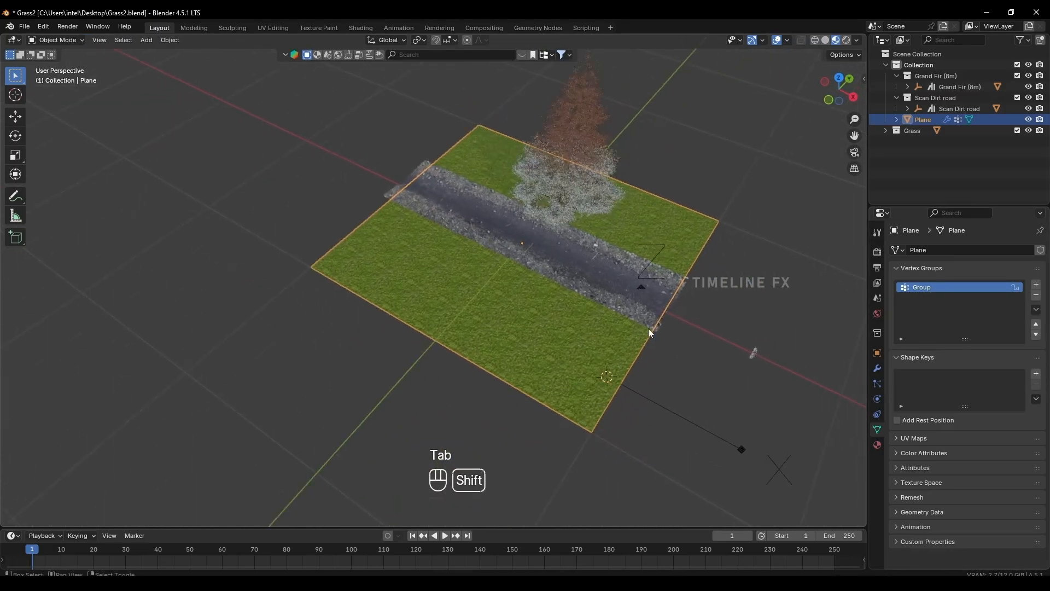
Show the grass particle system in the viewport and set its Density vertex group to Group.
left_click(877, 382)
left_click(1009, 253)
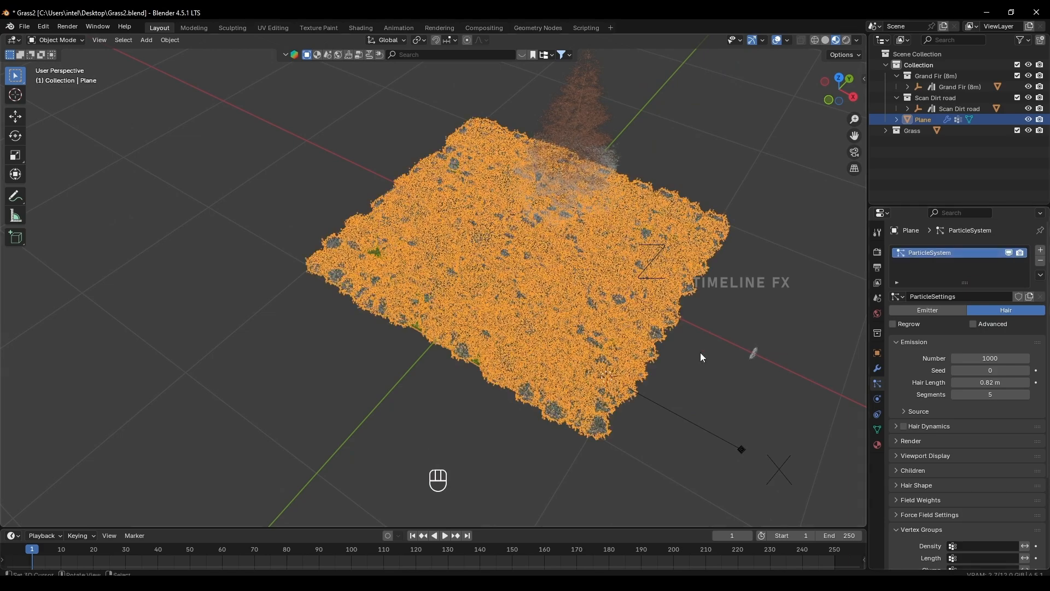
scroll(650, 356, "up", 3)
middle_click_drag(603, 368, 569, 331)
middle_click_drag(655, 359, 548, 335)
scroll(941, 477, "down", 5)
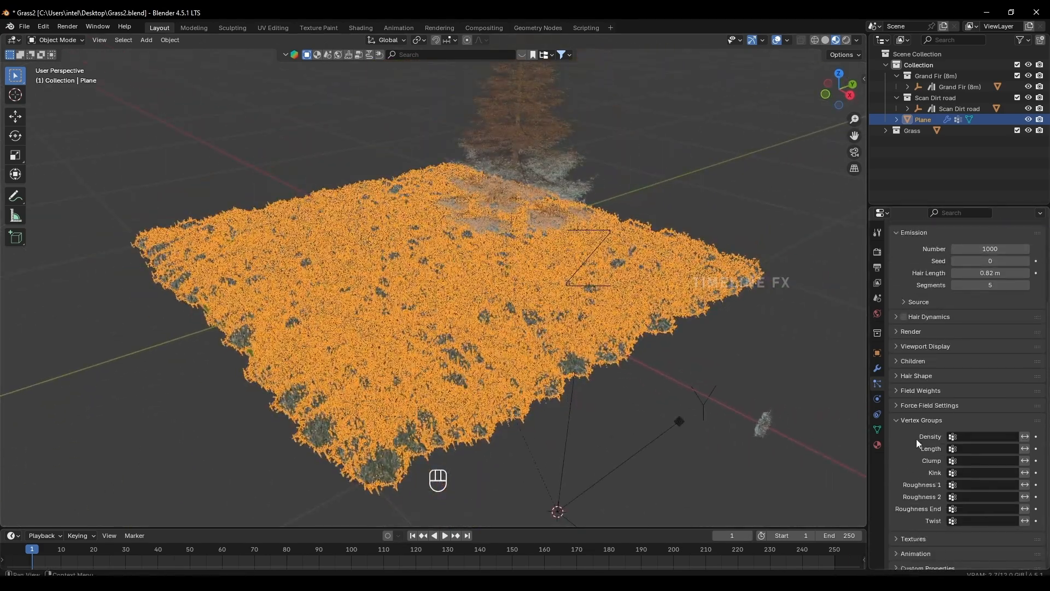
left_click(965, 437)
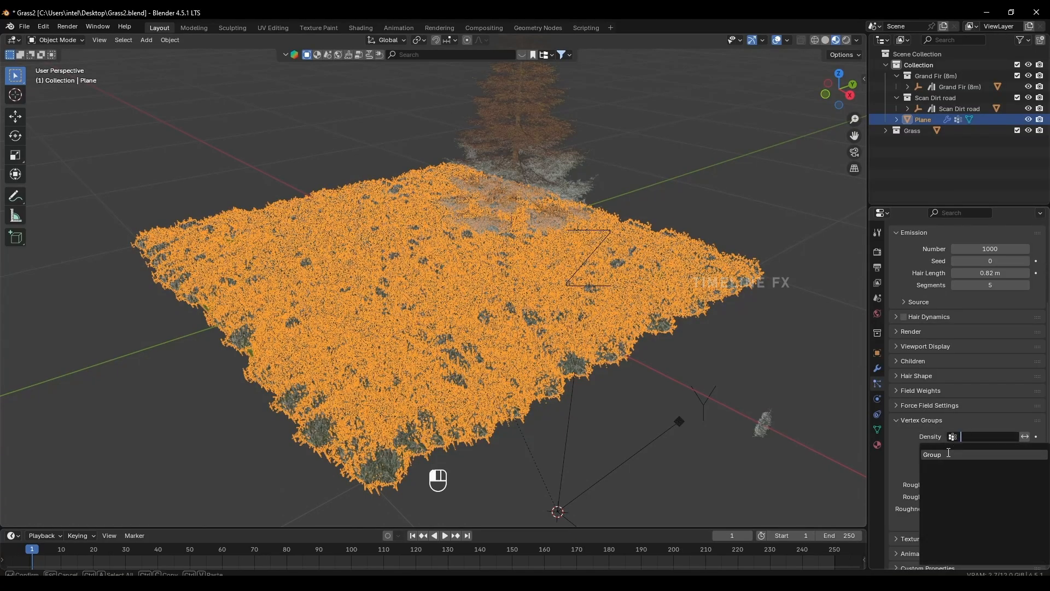
left_click(948, 454)
middle_click_drag(607, 372, 482, 389)
right_click(516, 374)
scroll(517, 374, "up", 2)
scroll(467, 400, "up", 2)
Examine the plane's selected vertices beside the road in Edit Mode and return to Object Mode.
key("Tab")
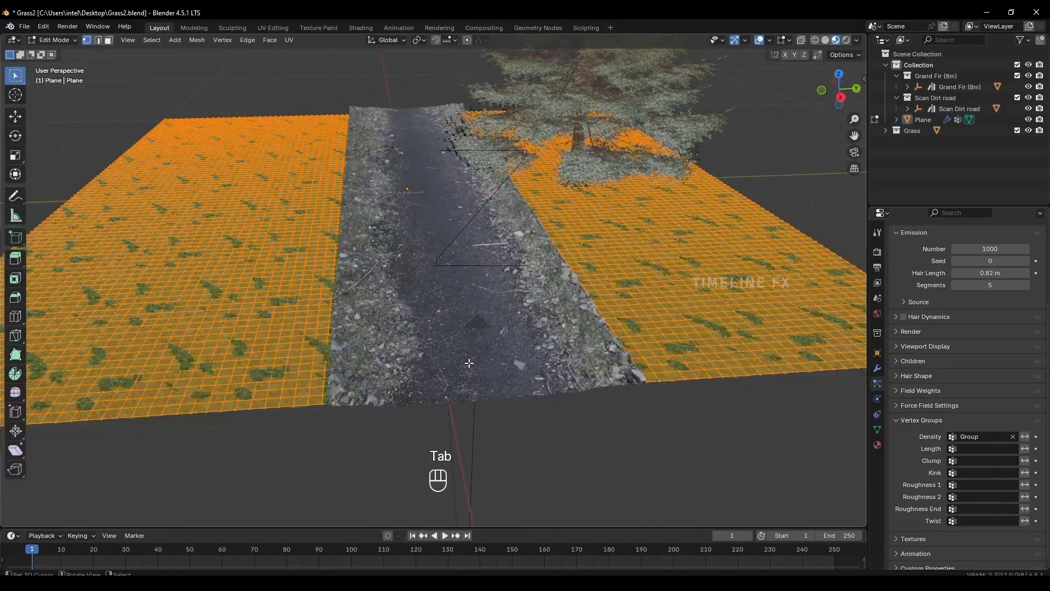
middle_click_drag(548, 186, 459, 506)
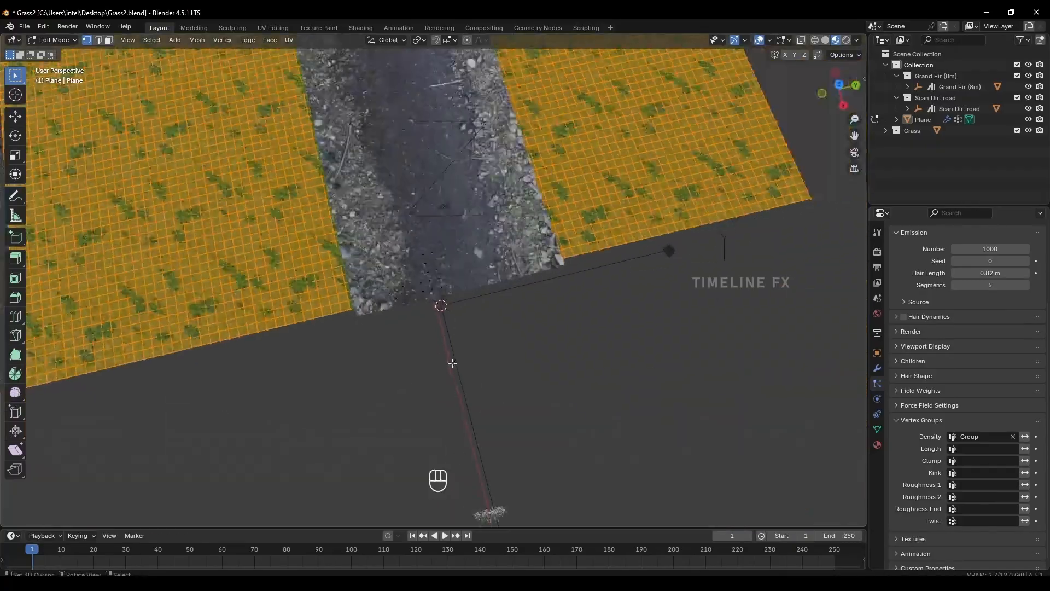
scroll(456, 358, "down", 2)
middle_click_drag(477, 333, 500, 381, "shift")
scroll(501, 381, "down", 2)
middle_click_drag(404, 247, 432, 328)
left_click(877, 429)
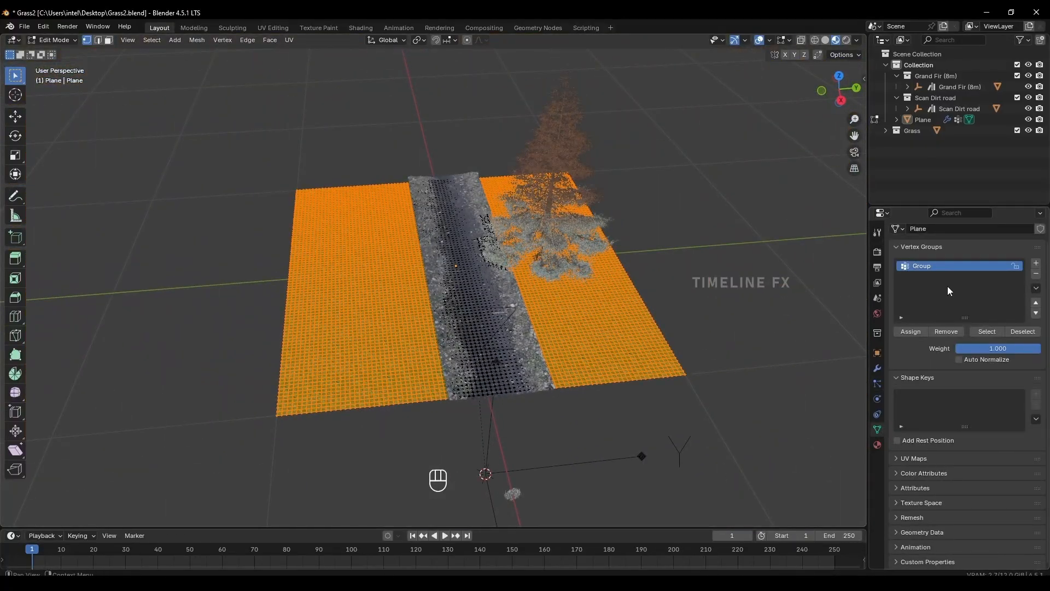
left_click(877, 383)
key("Tab")
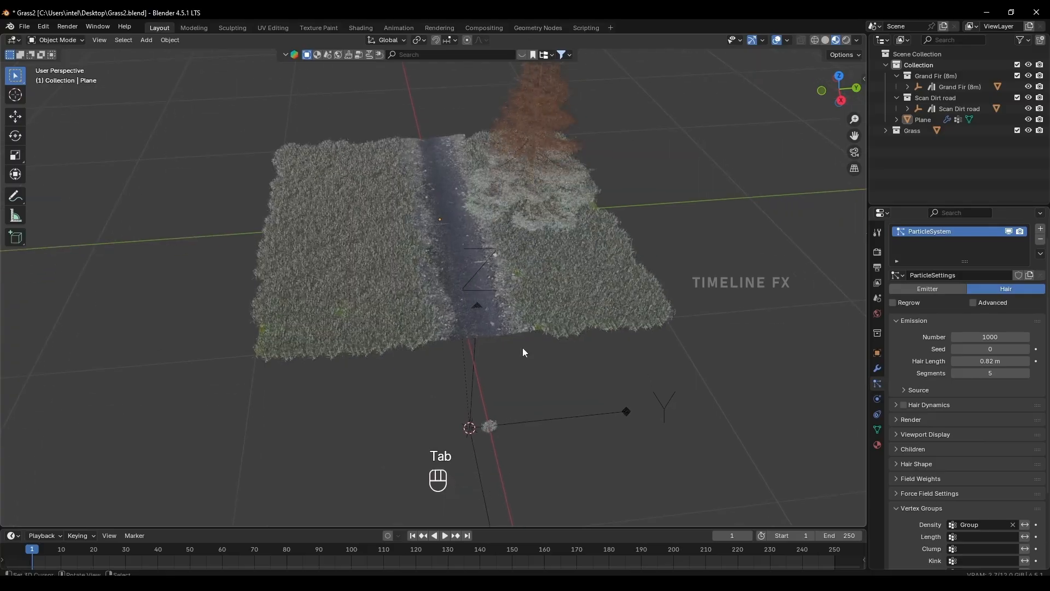
Select the plane, hide its grass particles in the viewport and switch it to Weight Paint mode.
scroll(522, 346, "up", 2)
scroll(595, 352, "up", 4)
middle_click_drag(597, 358, 537, 294)
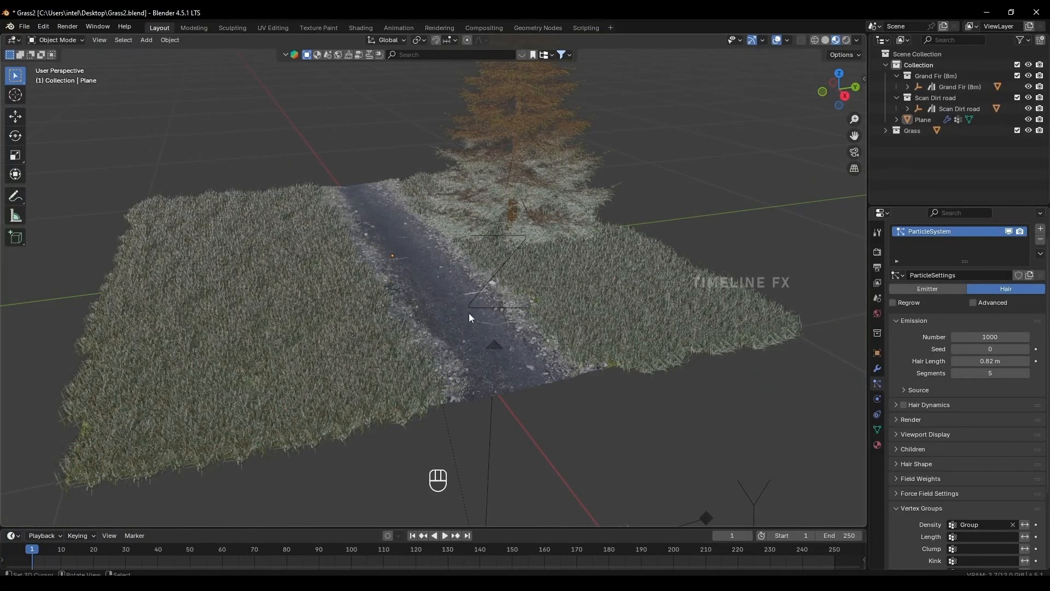
middle_click_drag(468, 313, 396, 322, "shift")
left_click(395, 323)
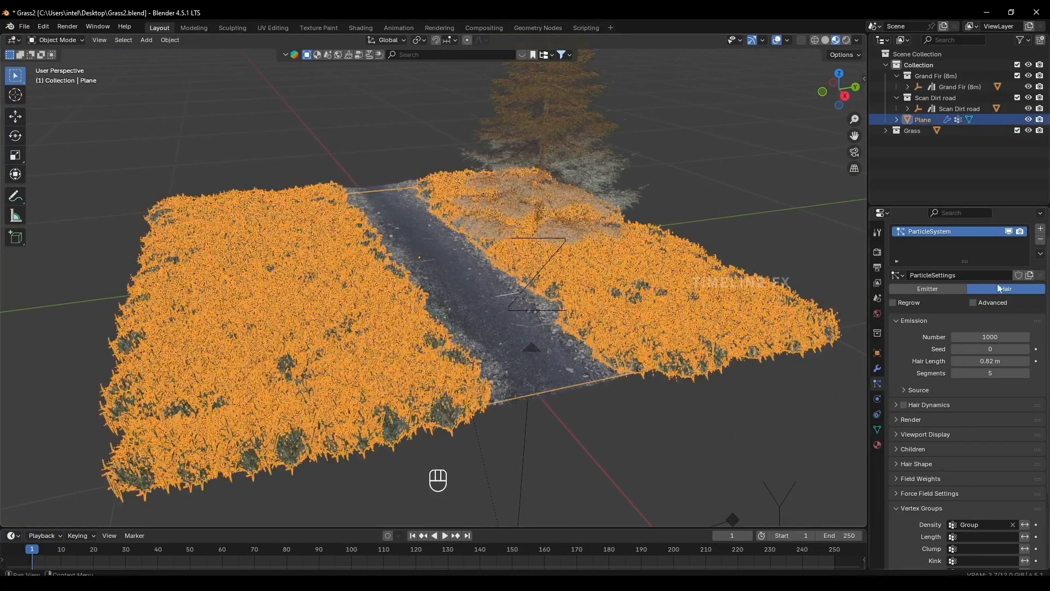
left_click(1010, 232)
left_click(65, 41)
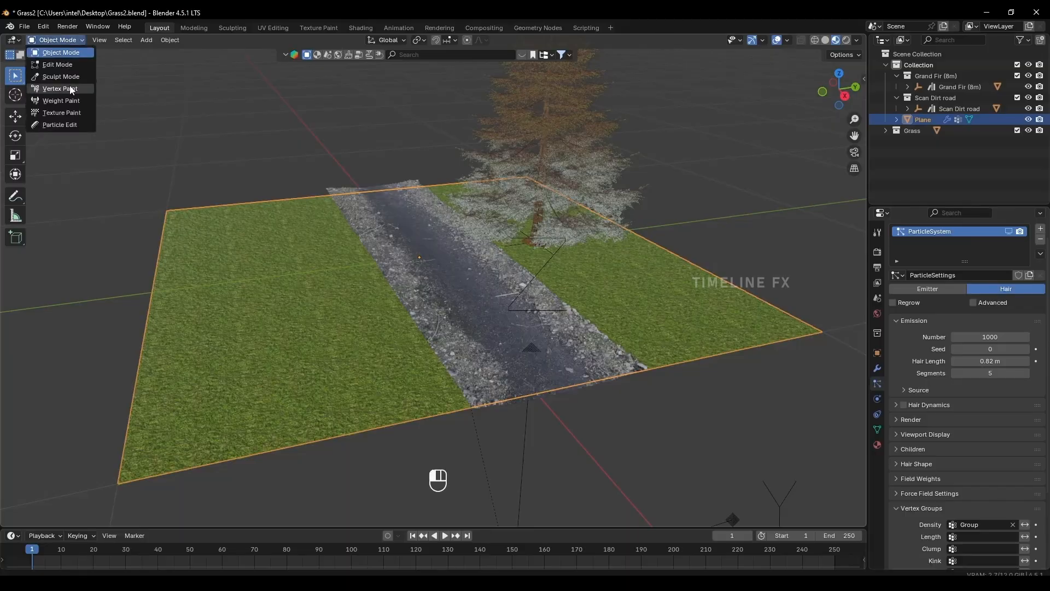
left_click(65, 104)
Examine the painted weights from below the plane and the colour gradient along the road's edge.
mouse_move(525, 306)
middle_mouse_down()
mouse_move(534, 312)
mouse_move(523, 277)
mouse_move(470, 227)
middle_mouse_up()
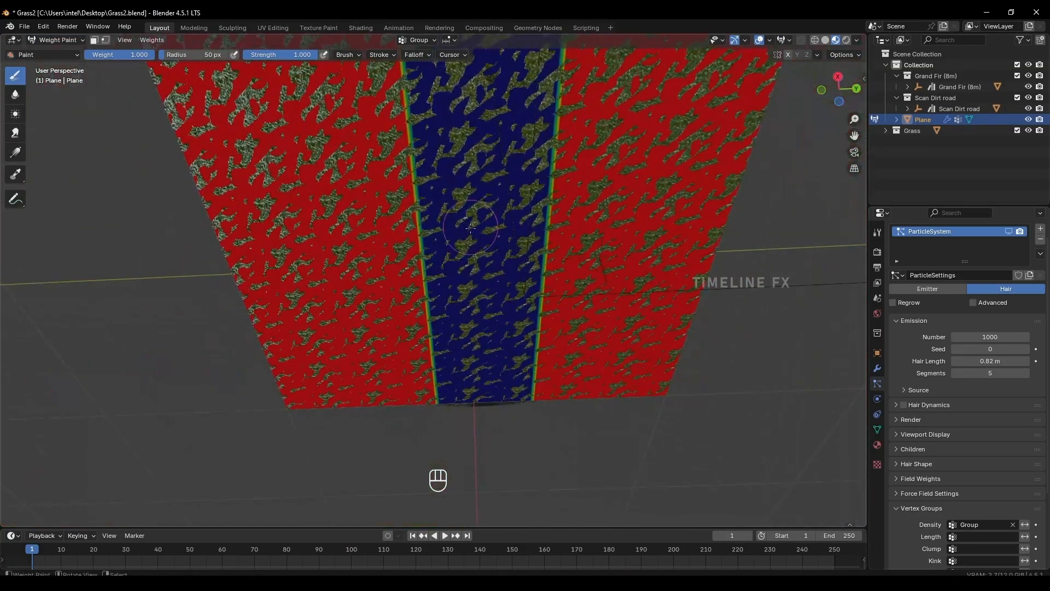
middle_click_drag(475, 157, 513, 326)
scroll(514, 326, "up", 5)
middle_click_drag(490, 219, 508, 331, "shift")
scroll(465, 389, "up", 2)
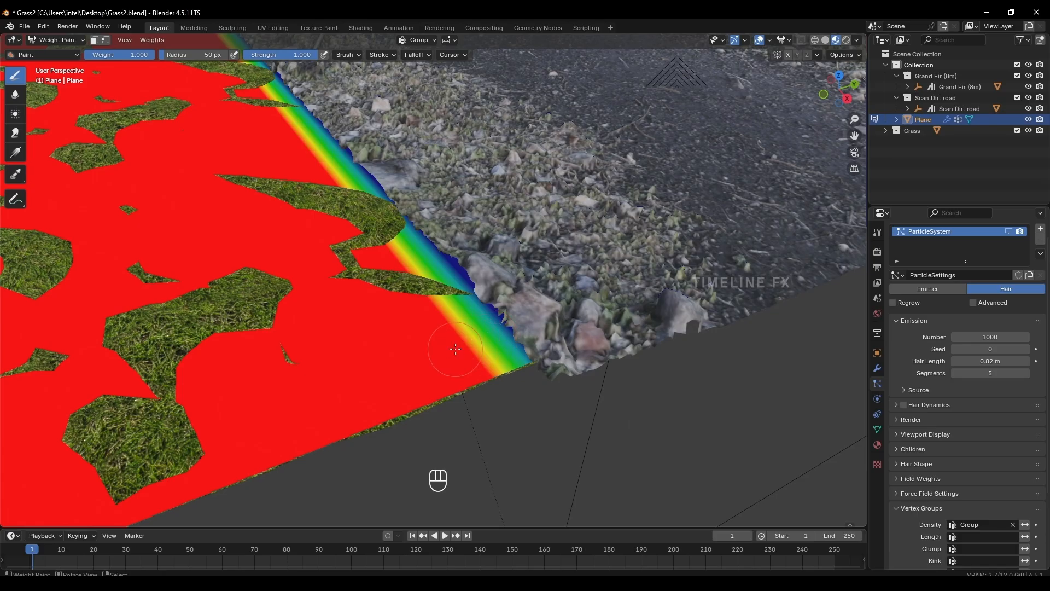
scroll(455, 348, "down", 6)
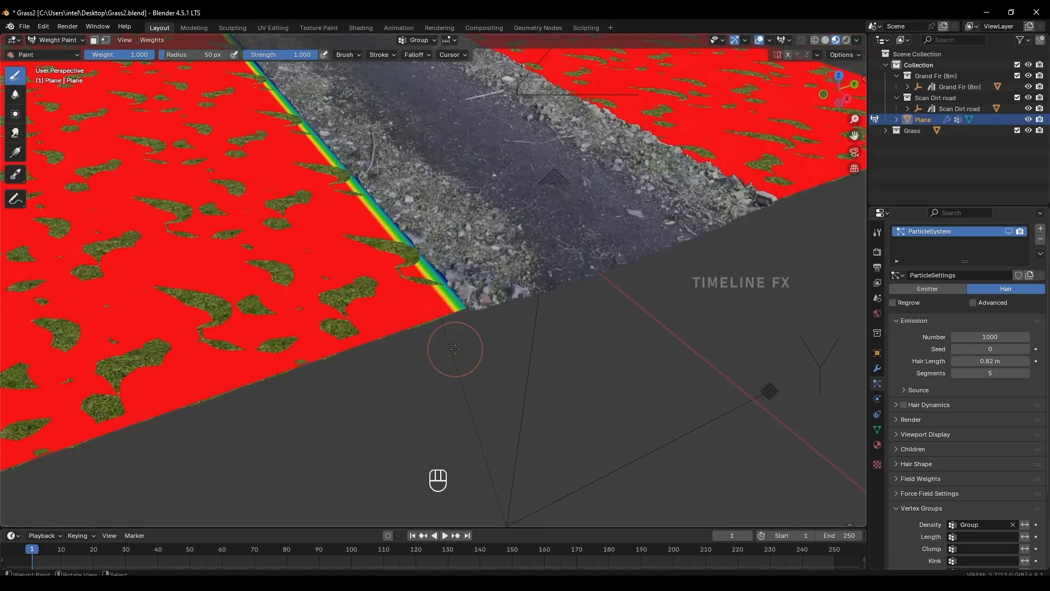
scroll(451, 315, "up", 6)
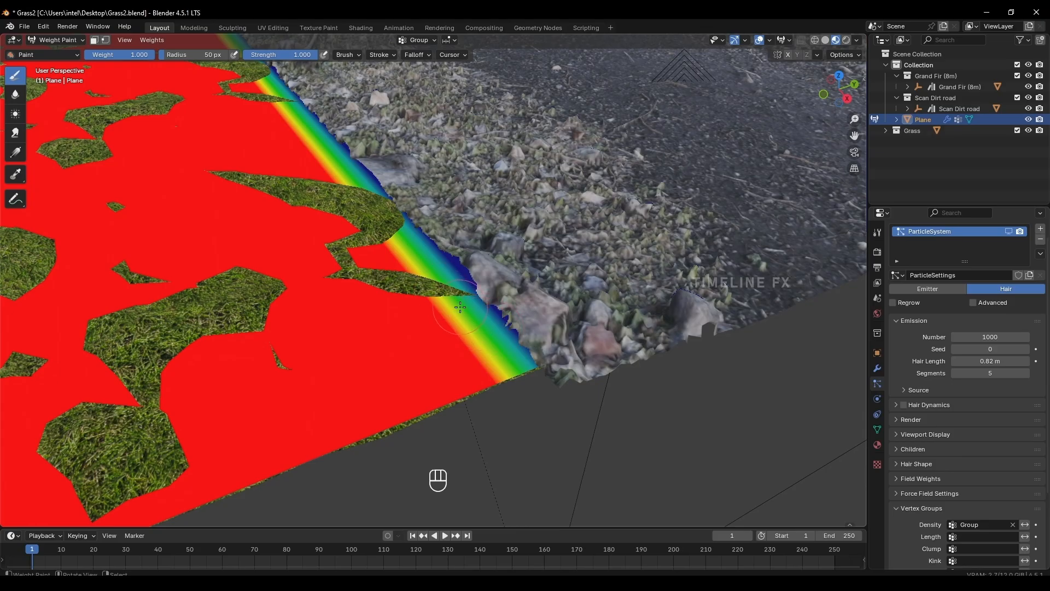
scroll(481, 350, "down", 9)
middle_click_drag(463, 326, 525, 380, "shift")
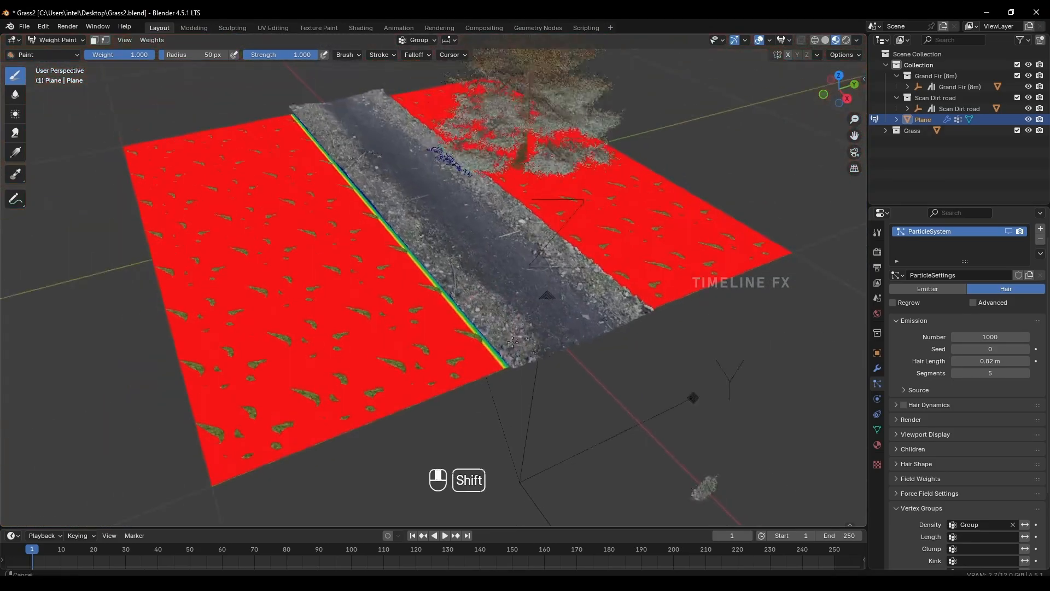
scroll(528, 279, "up", 3)
key("ctrl+z")
key("ctrl+z")
key("ctrl+z")
key("ctrl+z")
Hide the Scan Dirt road collection and paint a weight 1.000 band across the blue zero-weight strip.
left_click(1028, 98)
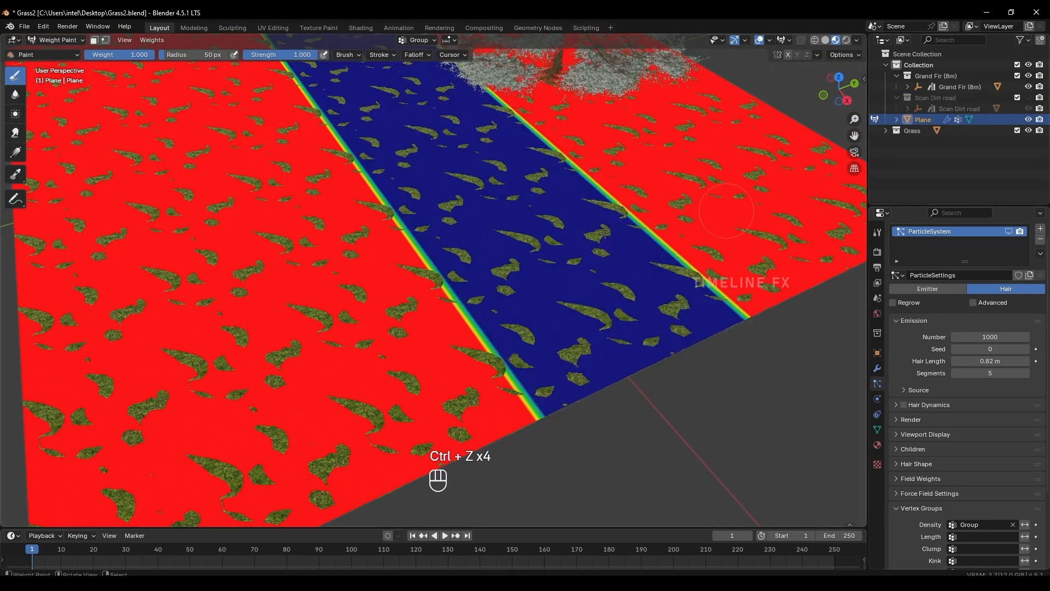
mouse_move(428, 321)
left_mouse_down()
mouse_move(653, 221)
mouse_move(487, 273)
mouse_move(525, 252)
mouse_move(527, 275)
mouse_move(519, 271)
mouse_move(613, 230)
mouse_move(414, 303)
mouse_move(460, 294)
left_mouse_up()
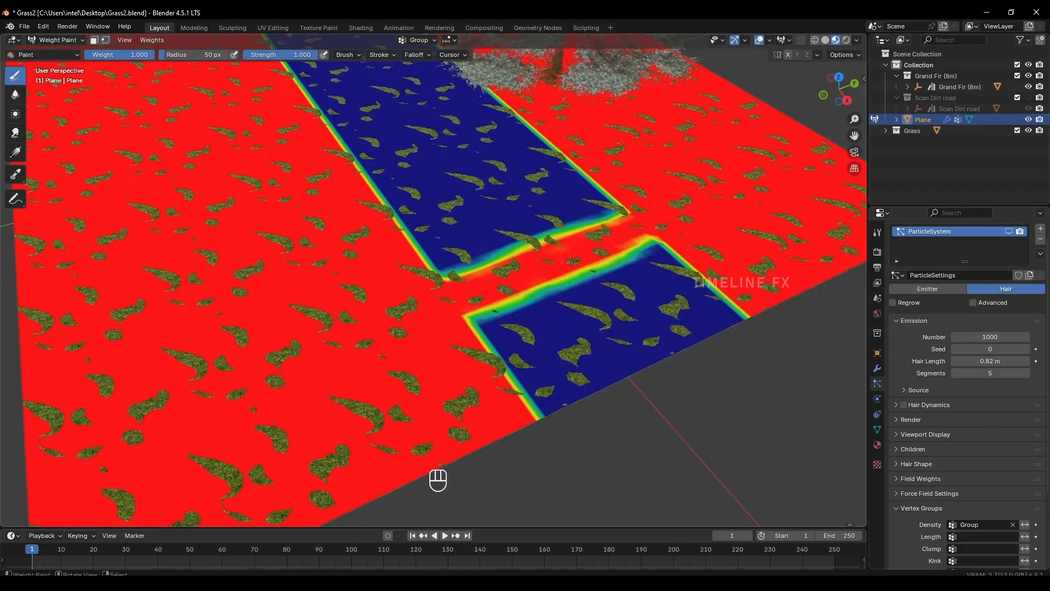
Return to Object Mode and show the grass particles and the dirt road to check the grass band across the road.
key("Tab")
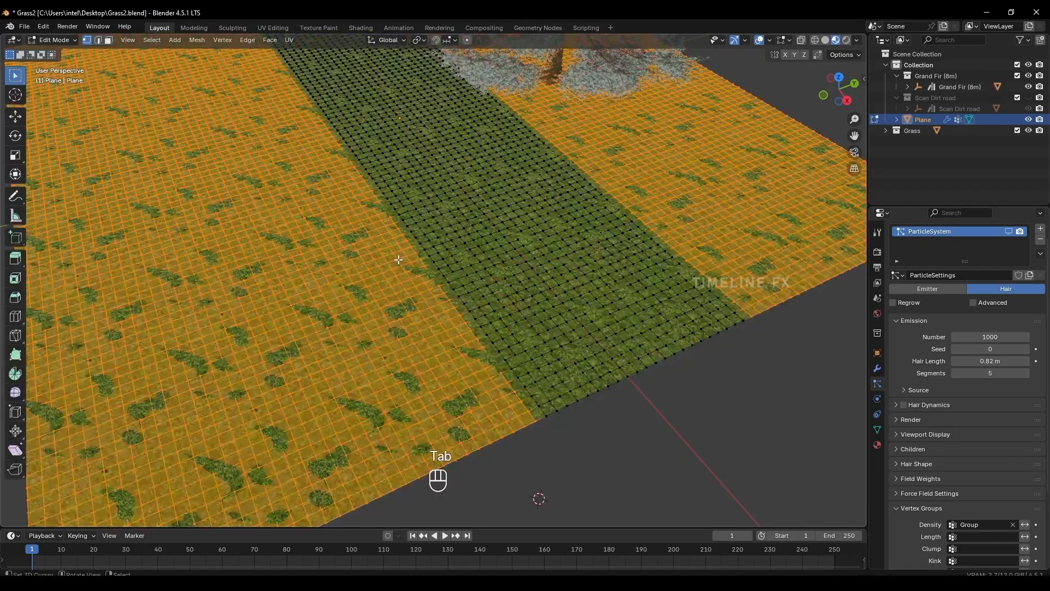
left_click(54, 40)
left_click(52, 52)
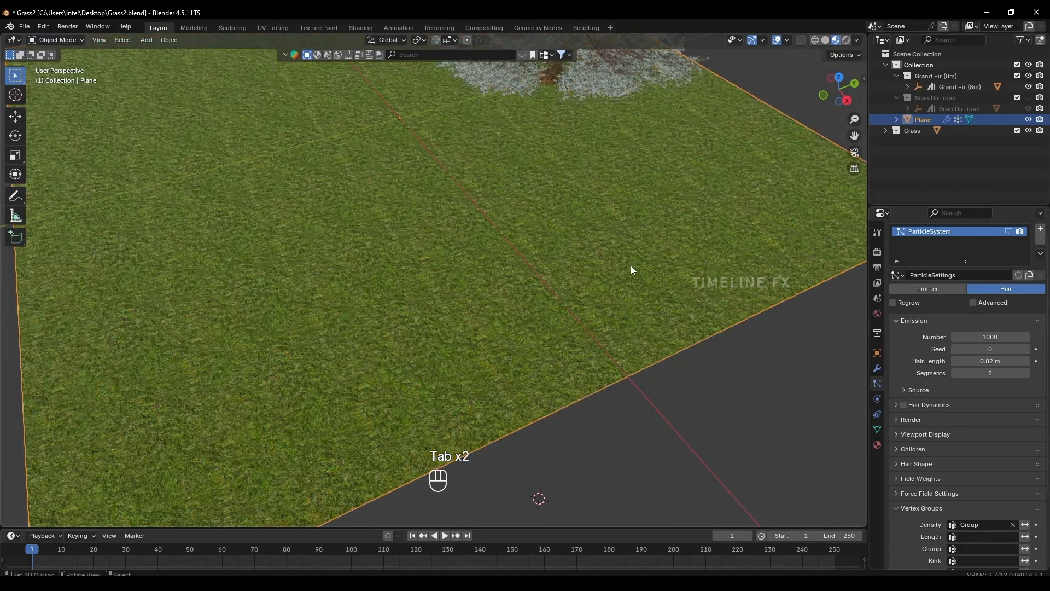
left_click(1008, 231)
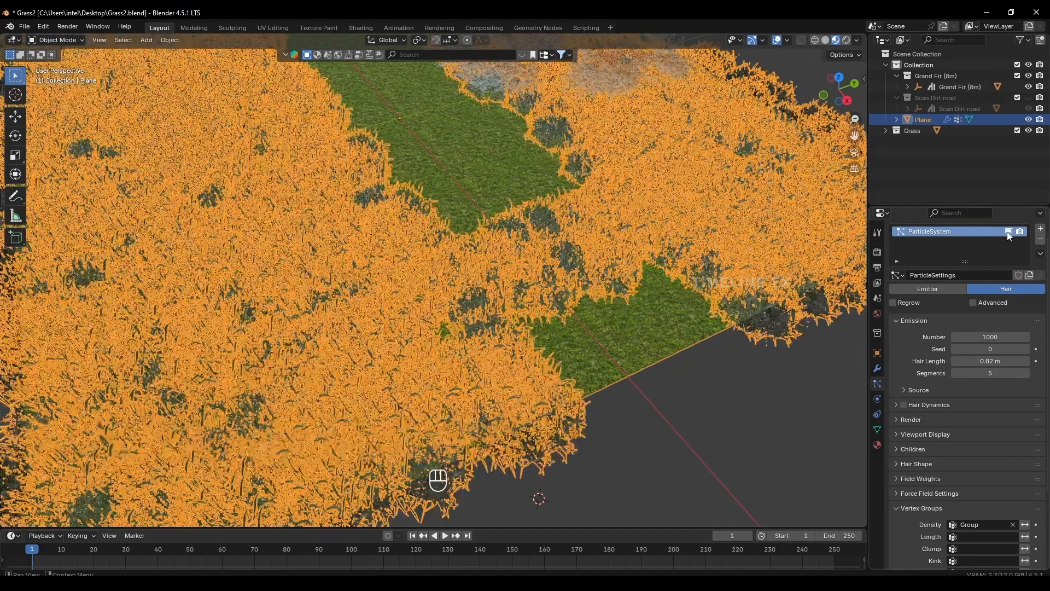
scroll(571, 286, "down", 3)
middle_click_drag(560, 301, 509, 332, "shift")
middle_click_drag(445, 337, 442, 337)
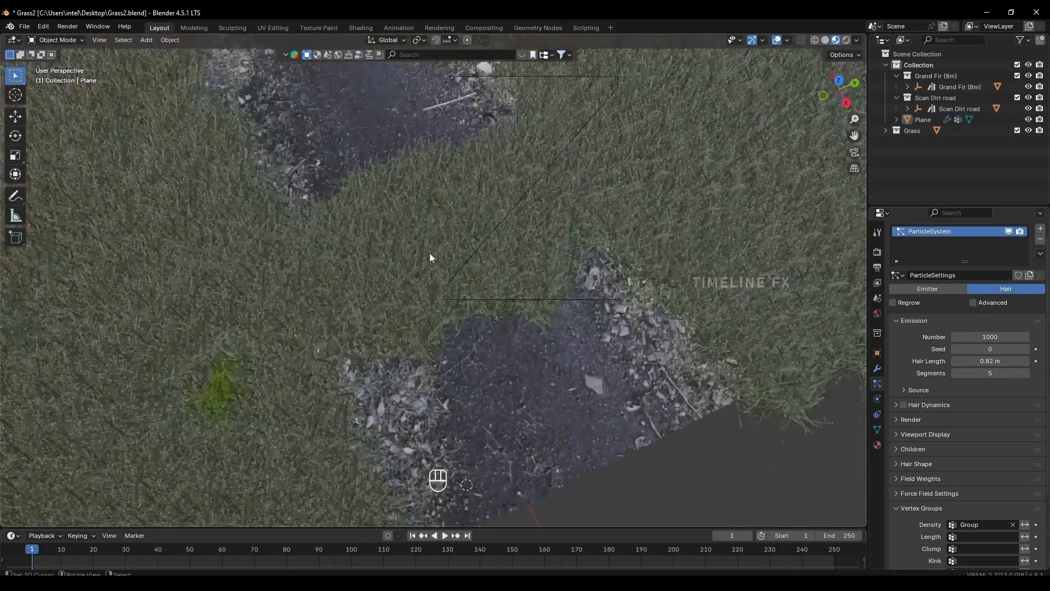
middle_click_drag(429, 251, 476, 274)
middle_click_drag(476, 273, 503, 246)
Switch the plane to Weight Paint mode and hide its grass particles and the Scan Dirt road collection.
left_click(71, 40)
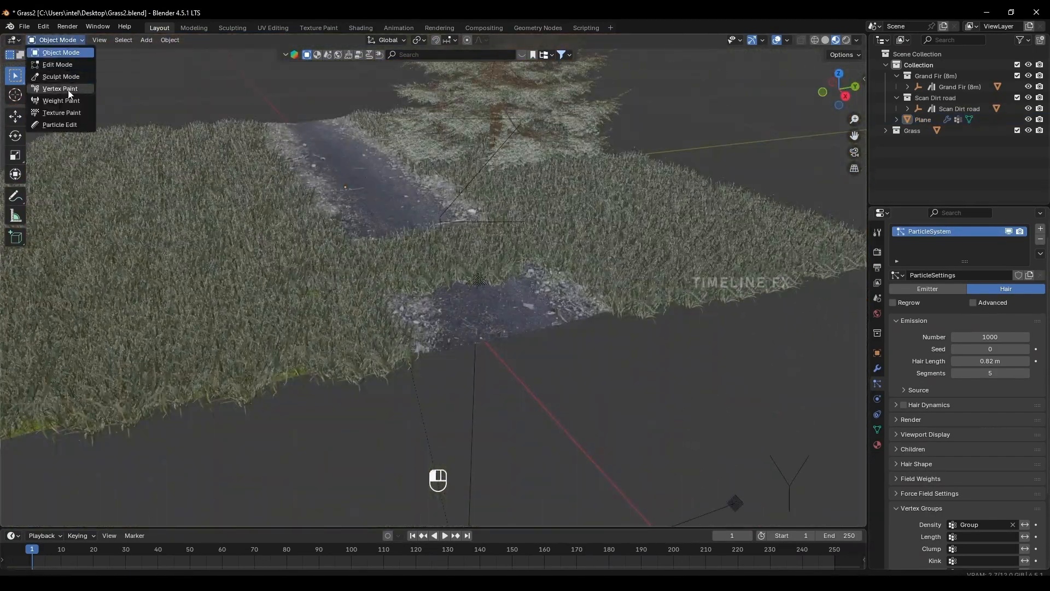
left_click(66, 103)
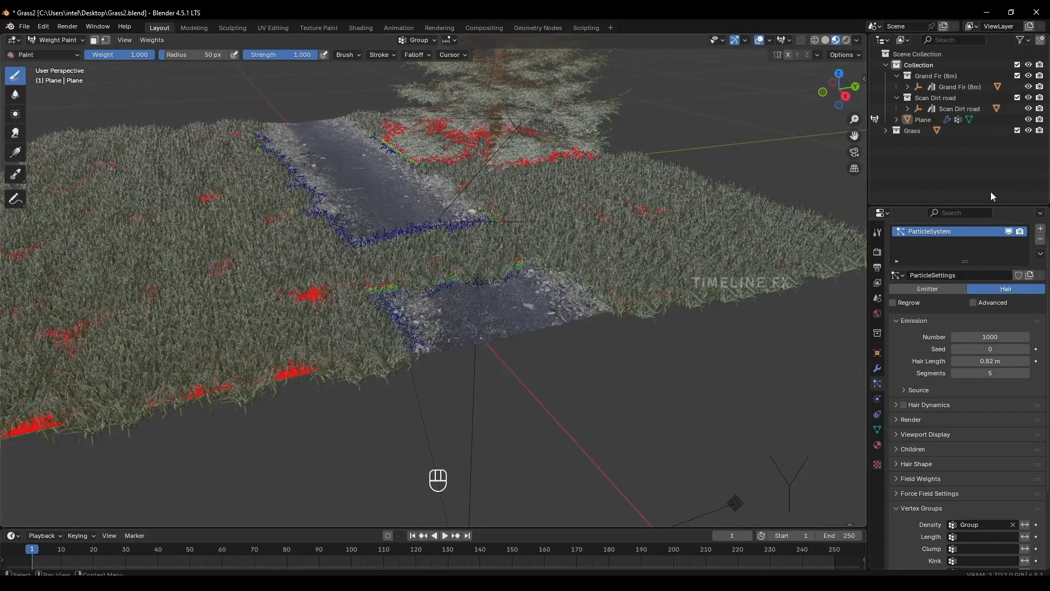
left_click(1008, 231)
scroll(386, 301, "up", 5)
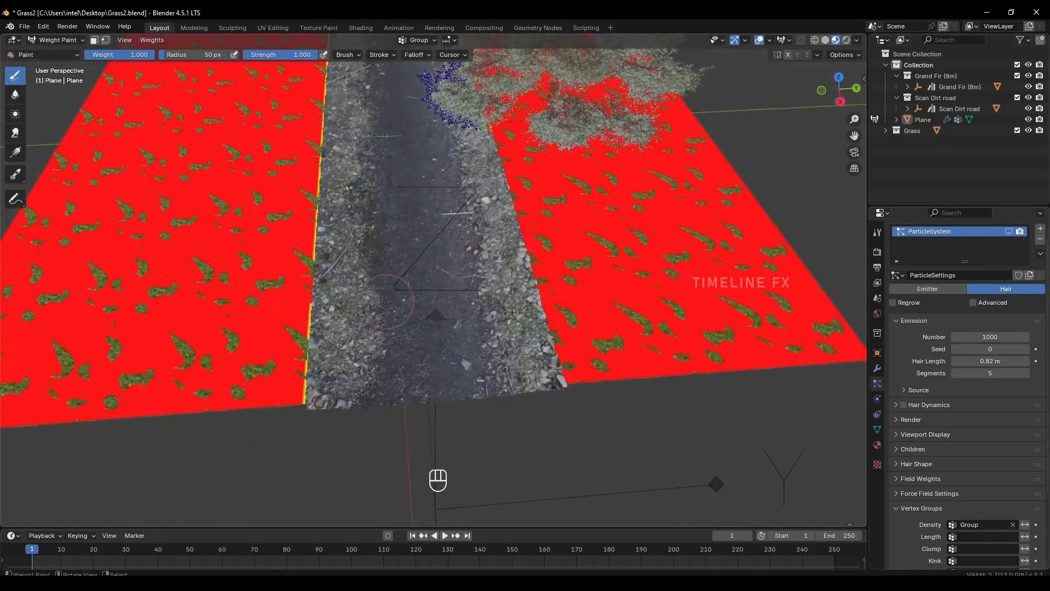
left_click(1028, 98)
Paint weight 0.000 over the red band crossing the road strip to clear the grass there.
middle_click_drag(337, 270, 352, 266, "shift")
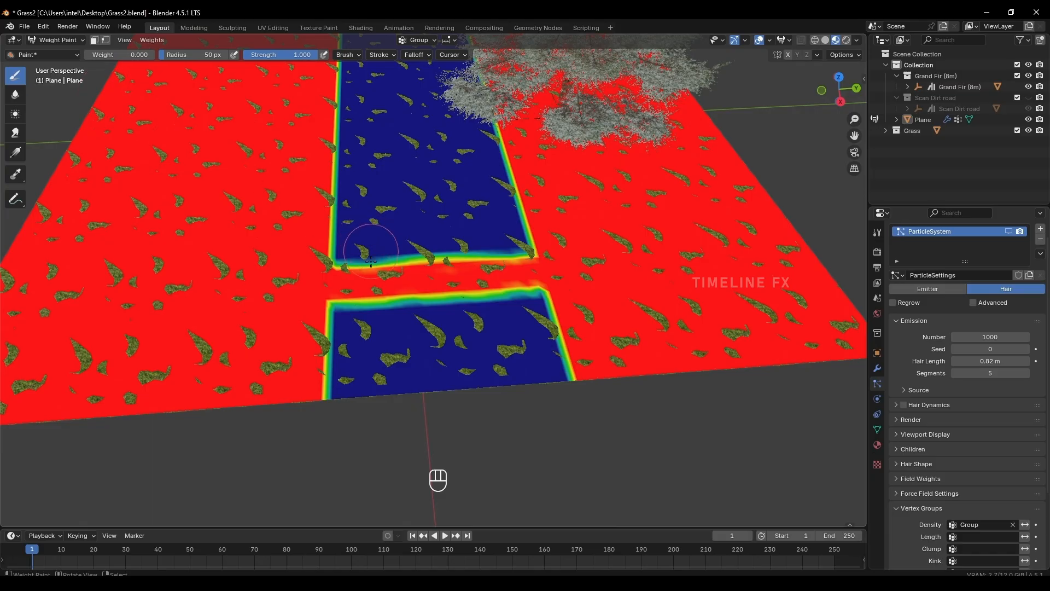
mouse_move(375, 250)
left_mouse_down()
mouse_move(391, 271)
mouse_move(521, 259)
mouse_move(396, 270)
mouse_move(356, 258)
mouse_move(515, 304)
mouse_move(524, 266)
left_mouse_up()
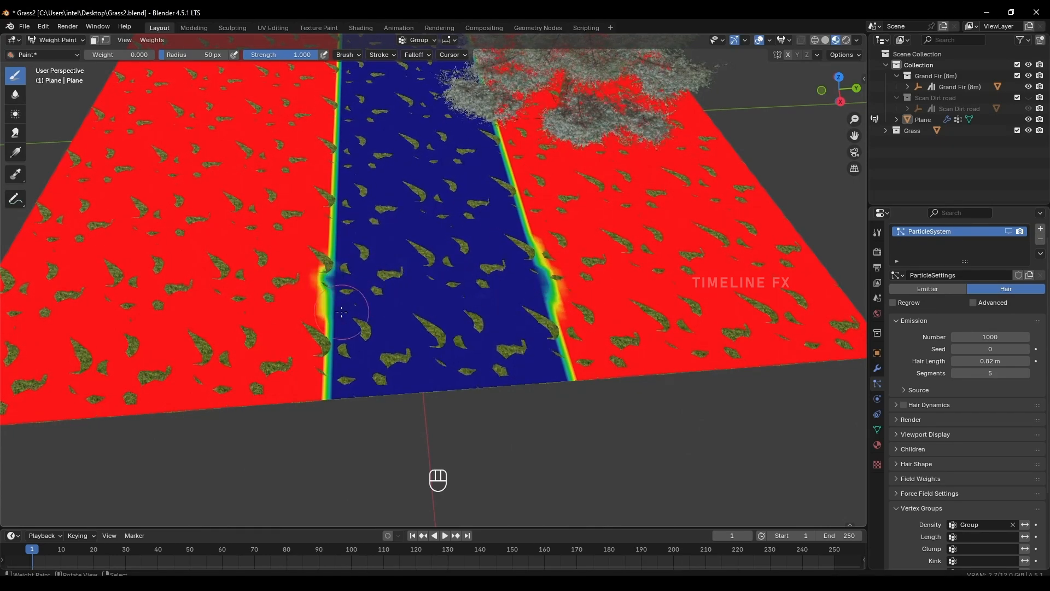
scroll(377, 290, "down", 4)
middle_click_drag(378, 290, 421, 319, "shift")
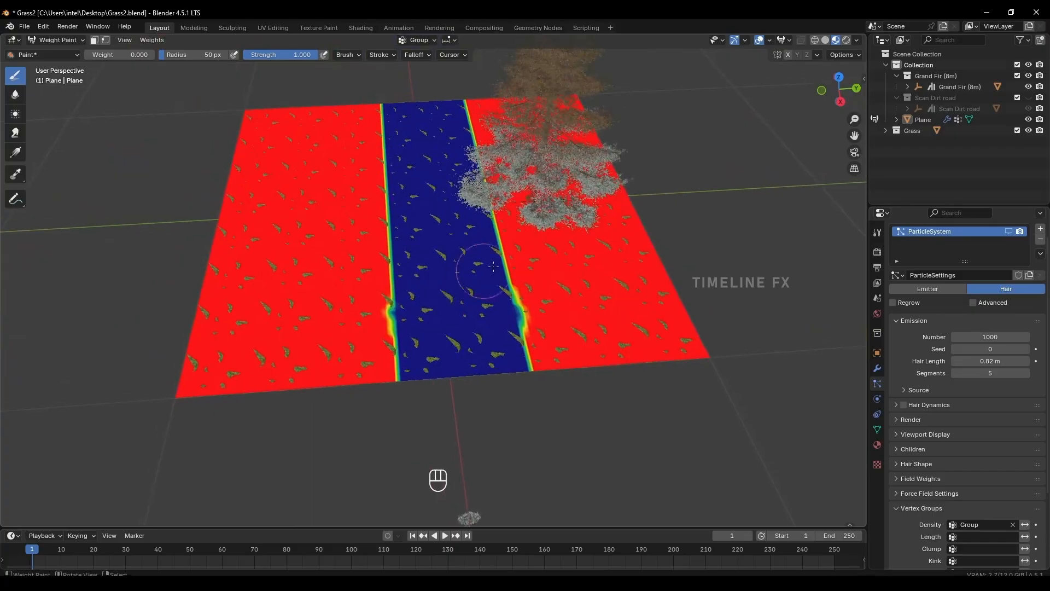
Paint a weight 0.000 patch from the road's edge to and around the base of the fir trunk.
scroll(454, 268, "up", 3)
middle_click_drag(574, 257, 405, 276, "shift")
middle_click_drag(465, 306, 405, 229)
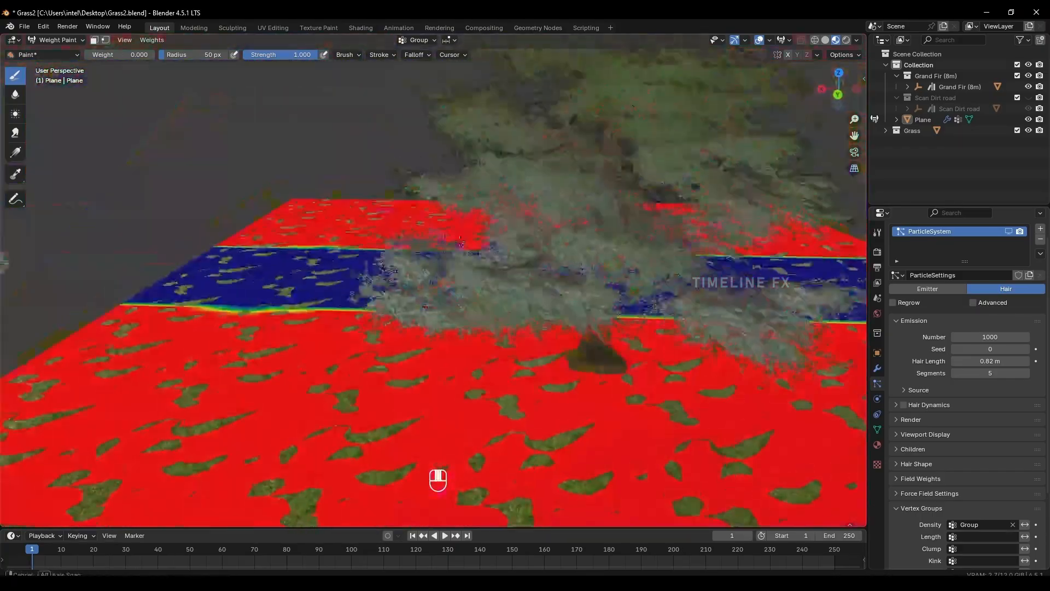
middle_click_drag(574, 285, 399, 238, "shift")
middle_click_drag(536, 230, 403, 280)
middle_click_drag(547, 298, 377, 218, "shift")
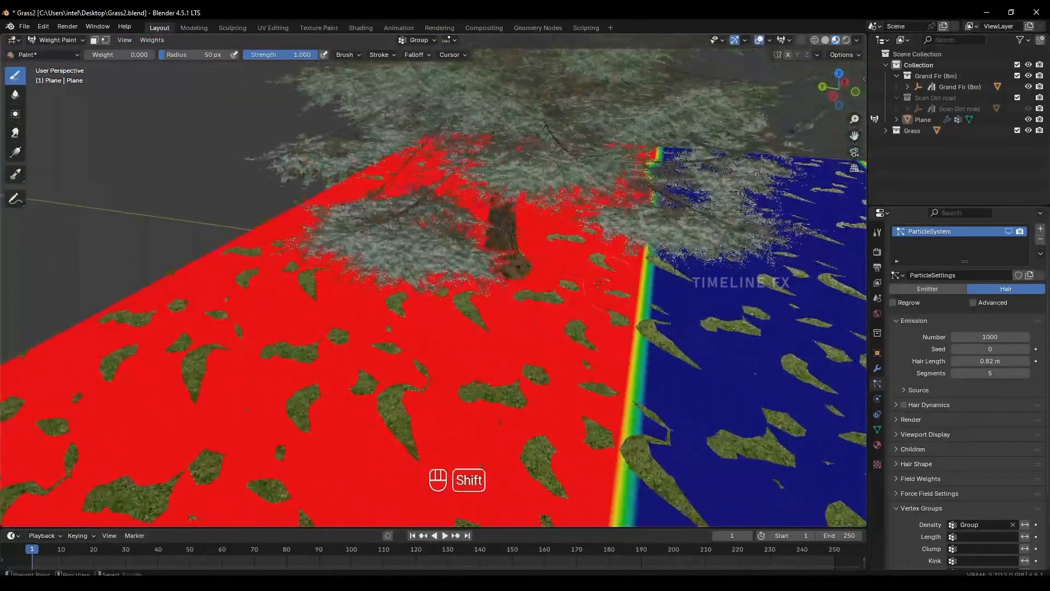
middle_click_drag(546, 273, 459, 262, "shift")
mouse_move(582, 281)
left_mouse_down()
mouse_move(509, 265)
mouse_move(519, 256)
mouse_move(569, 276)
mouse_move(383, 235)
mouse_move(504, 248)
mouse_move(391, 244)
mouse_move(498, 266)
left_mouse_up()
middle_click_drag(498, 266, 400, 321)
mouse_move(401, 322)
middle_mouse_down()
mouse_move(401, 338)
mouse_move(401, 308)
middle_mouse_up()
mouse_move(427, 324)
left_mouse_down()
mouse_move(557, 316)
mouse_move(454, 333)
left_mouse_up()
mouse_move(454, 332)
middle_mouse_down()
mouse_move(483, 228)
mouse_move(755, 188)
middle_mouse_up()
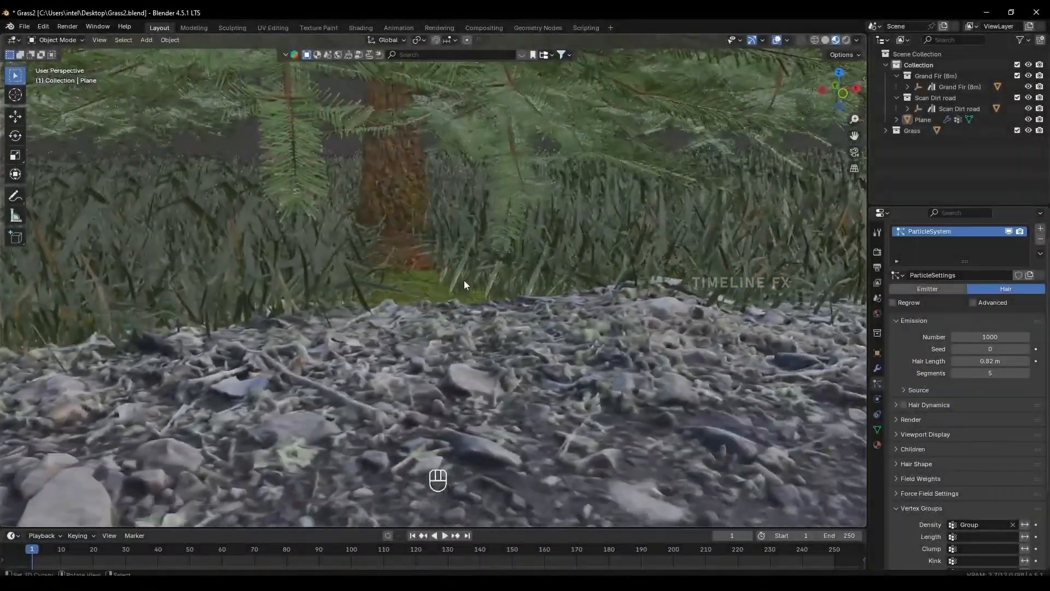
Hide the fir tree to expose the cleared grass patch beside the road.
middle_click_drag(464, 284, 511, 329)
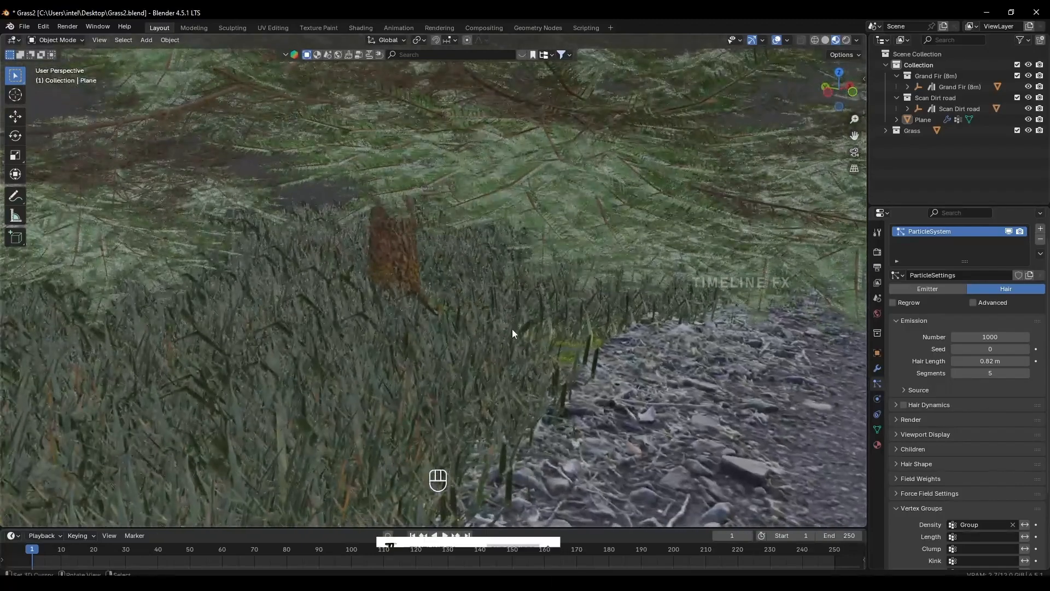
left_click(425, 313)
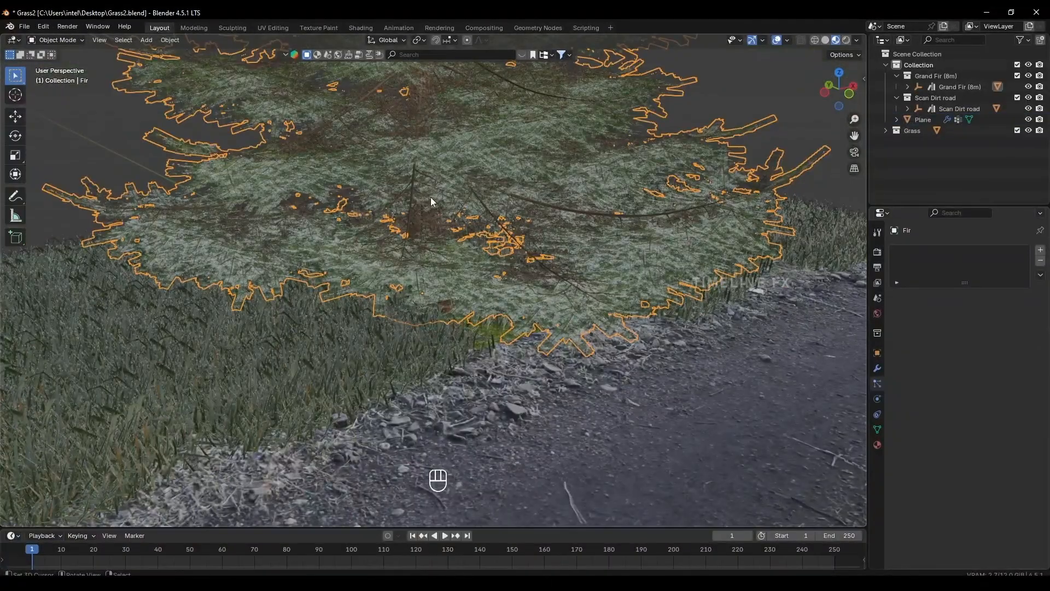
key("h")
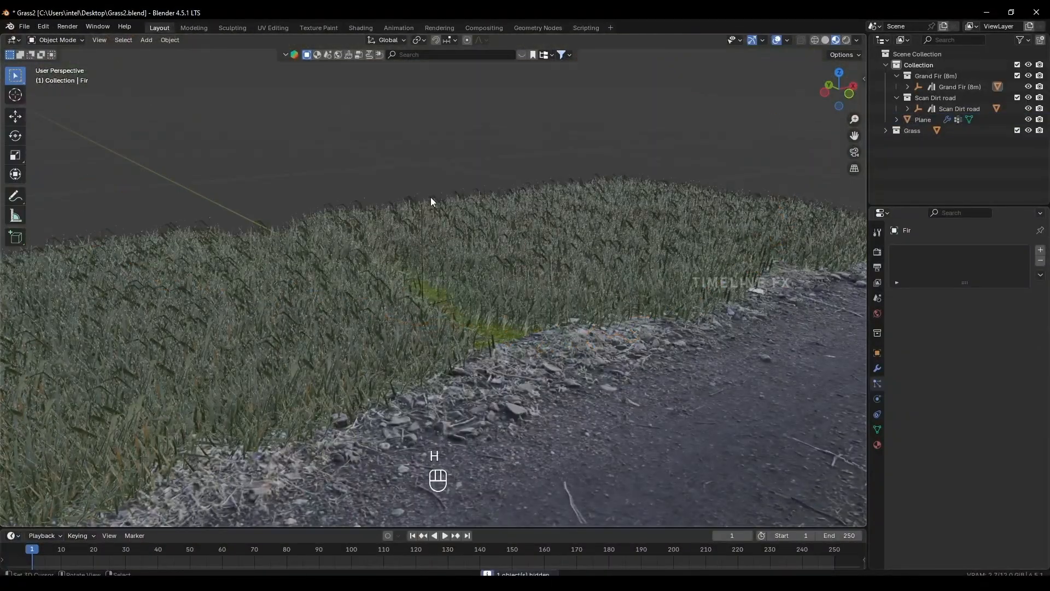
middle_click_drag(431, 197, 426, 292)
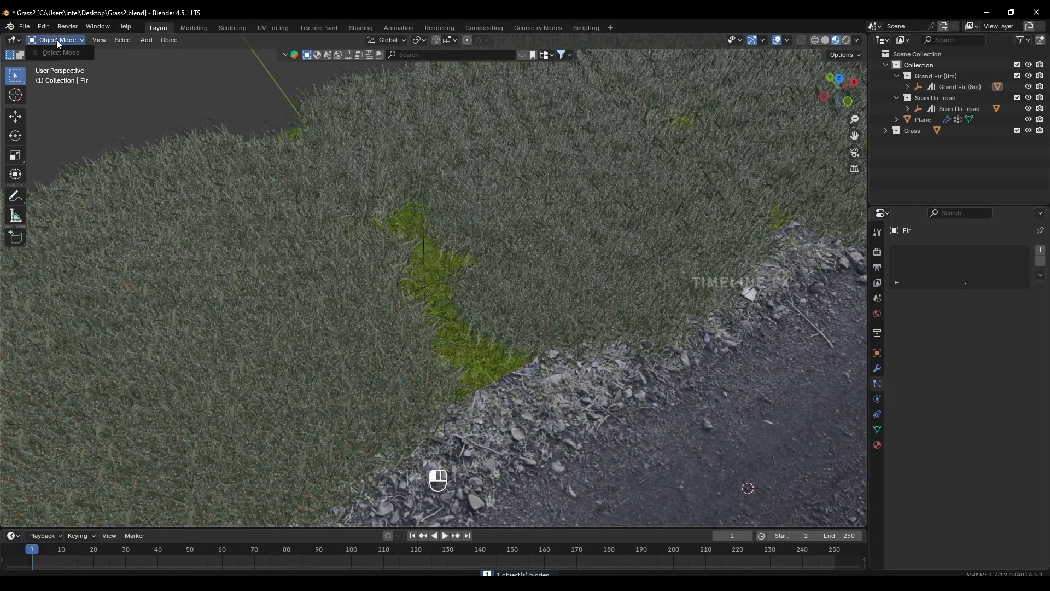
Widen the zero-weight patch at the fir's location in Weight Paint mode and return the plane to Object Mode.
left_click(386, 290)
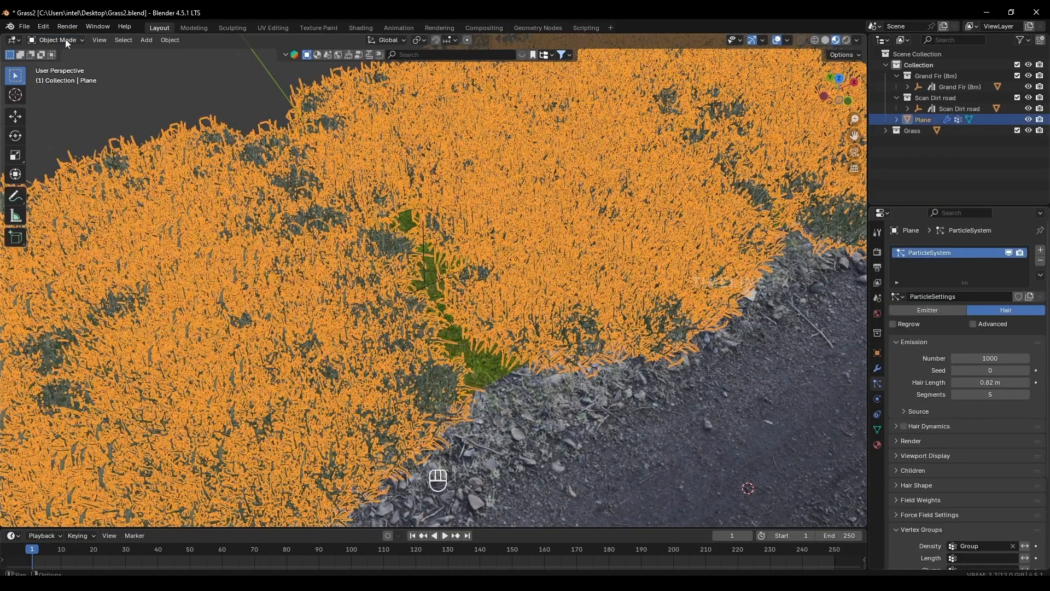
left_click(65, 38)
left_click(55, 102)
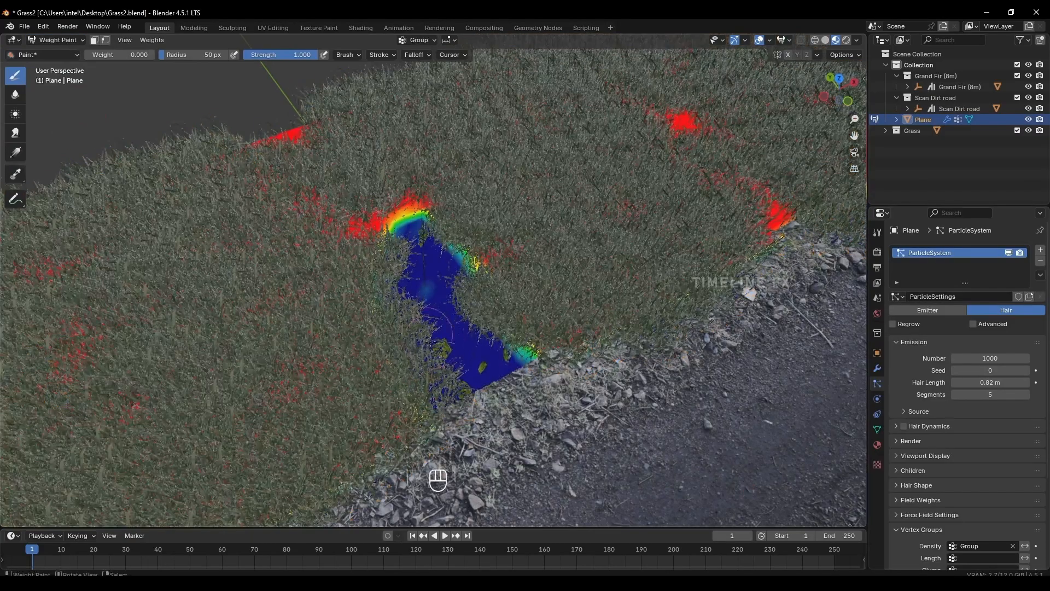
mouse_move(438, 358)
left_mouse_down()
mouse_move(422, 298)
mouse_move(388, 262)
mouse_move(420, 239)
mouse_move(486, 303)
mouse_move(493, 339)
mouse_move(481, 284)
mouse_move(357, 258)
mouse_move(416, 306)
mouse_move(492, 306)
mouse_move(541, 322)
mouse_move(328, 282)
mouse_move(407, 328)
mouse_move(358, 293)
mouse_move(421, 265)
mouse_move(546, 368)
mouse_move(538, 352)
mouse_move(558, 323)
mouse_move(525, 295)
left_mouse_up()
left_click(69, 41)
left_click(61, 53)
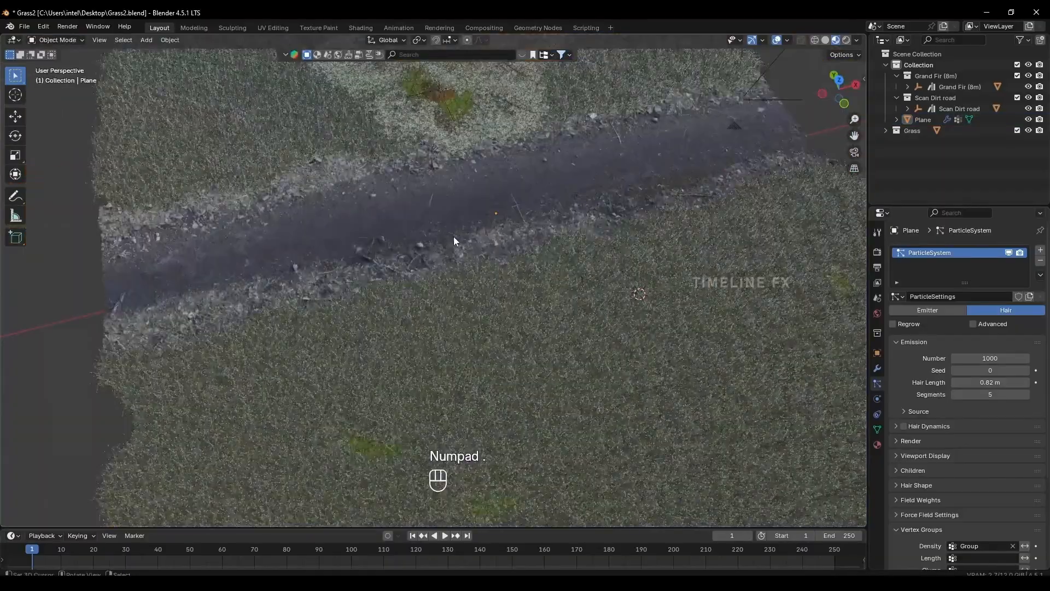
Examine the fir's clearing, the dirt road and the surrounding grass, including in rendered viewport shading.
mouse_move(454, 236)
middle_mouse_down("shift")
mouse_move(392, 322)
mouse_move(375, 255)
mouse_move(438, 307)
mouse_move(374, 284)
mouse_move(423, 288)
mouse_move(514, 256)
mouse_move(454, 303)
mouse_move(461, 349)
mouse_move(423, 341)
mouse_move(438, 333)
mouse_move(373, 327)
middle_mouse_up("shift")
scroll(383, 258, "up", 4)
scroll(437, 333, "down", 6)
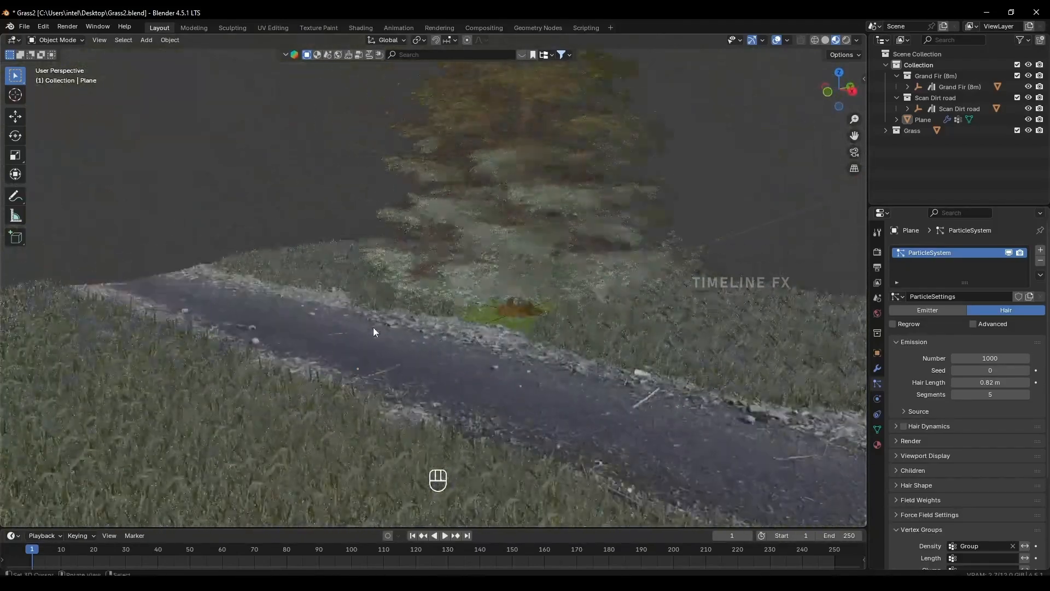
scroll(529, 324, "down", 3)
middle_click_drag(528, 324, 490, 269, "shift")
middle_click_drag(490, 269, 495, 307)
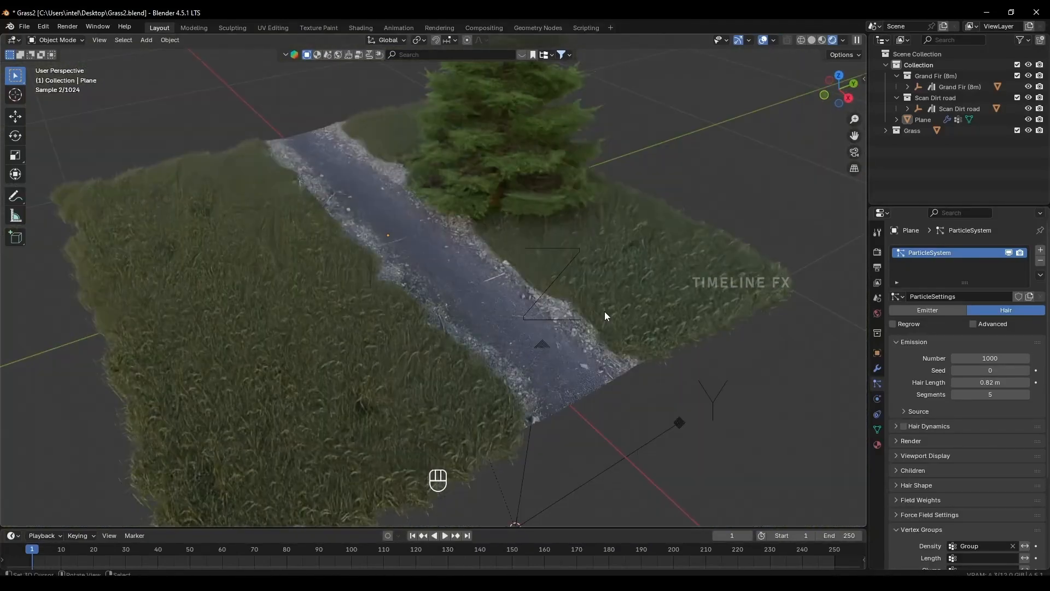
mouse_move(604, 311)
middle_mouse_down()
mouse_move(526, 293)
mouse_move(524, 310)
mouse_move(530, 287)
mouse_move(548, 281)
mouse_move(560, 317)
middle_mouse_up()
scroll(587, 309, "up", 4)
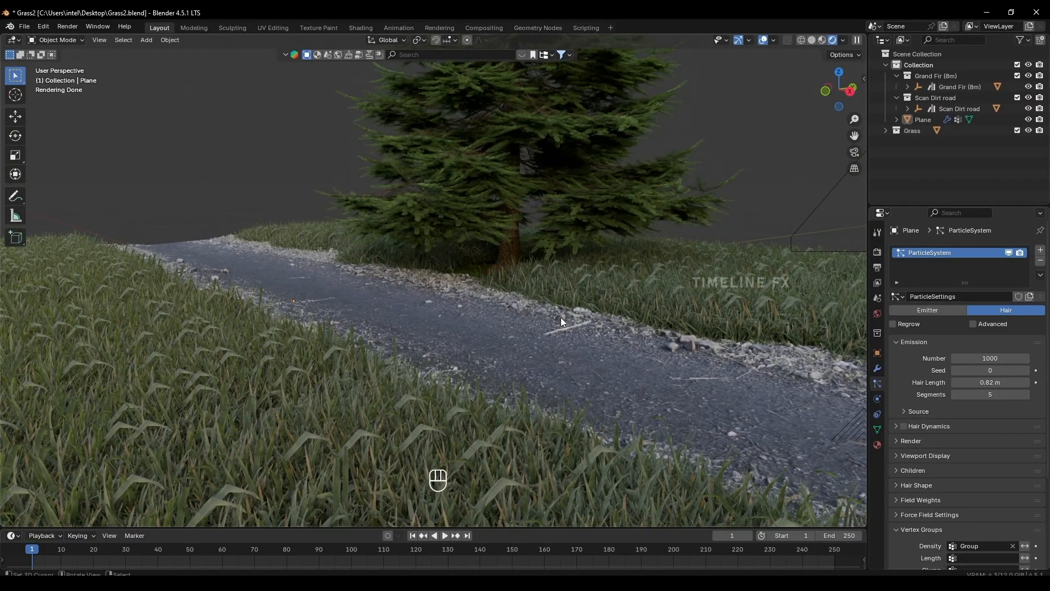